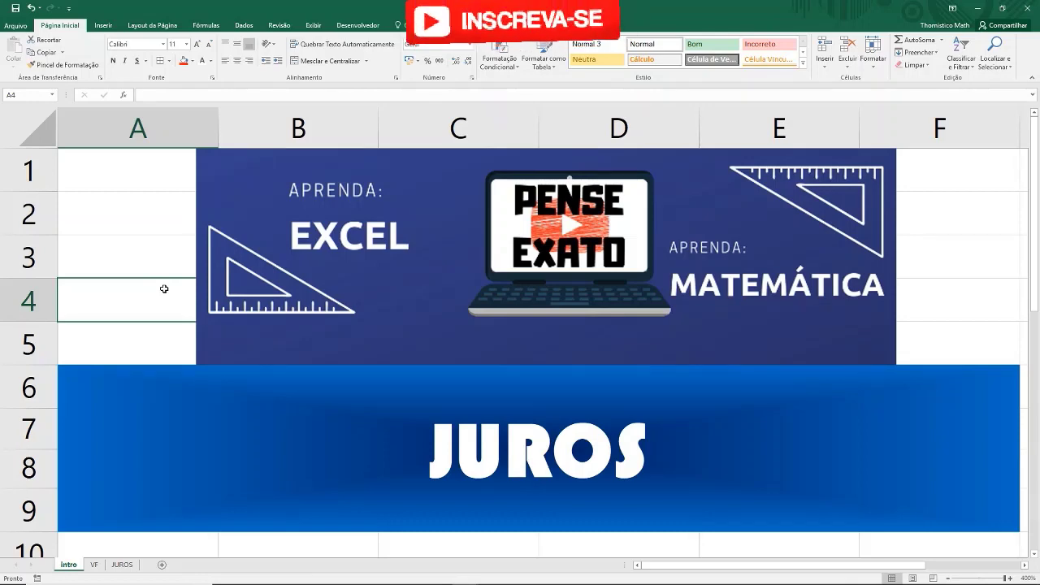
click(121, 564)
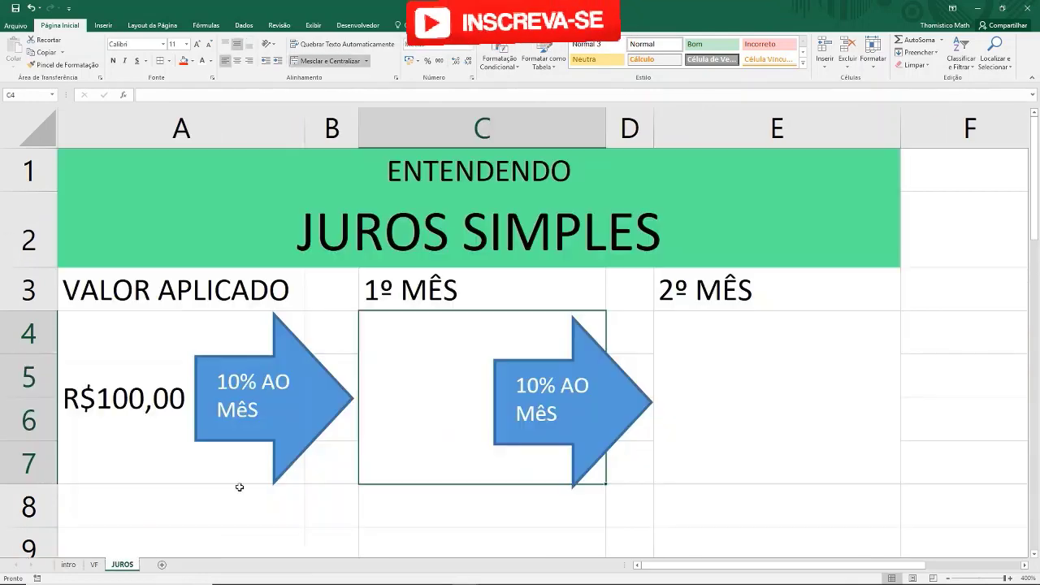
click(690, 455)
click(377, 429)
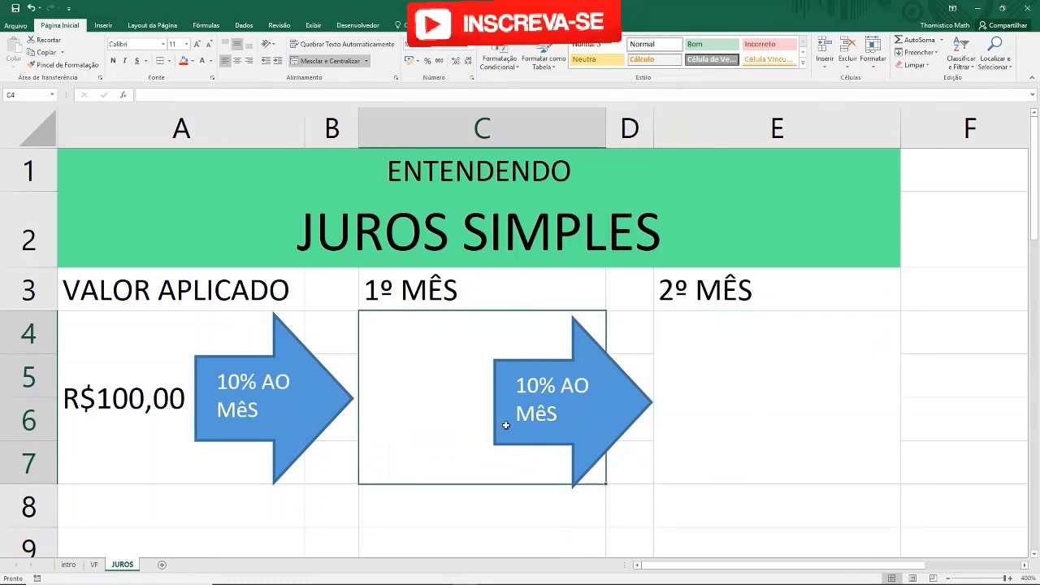
click(753, 426)
click(374, 425)
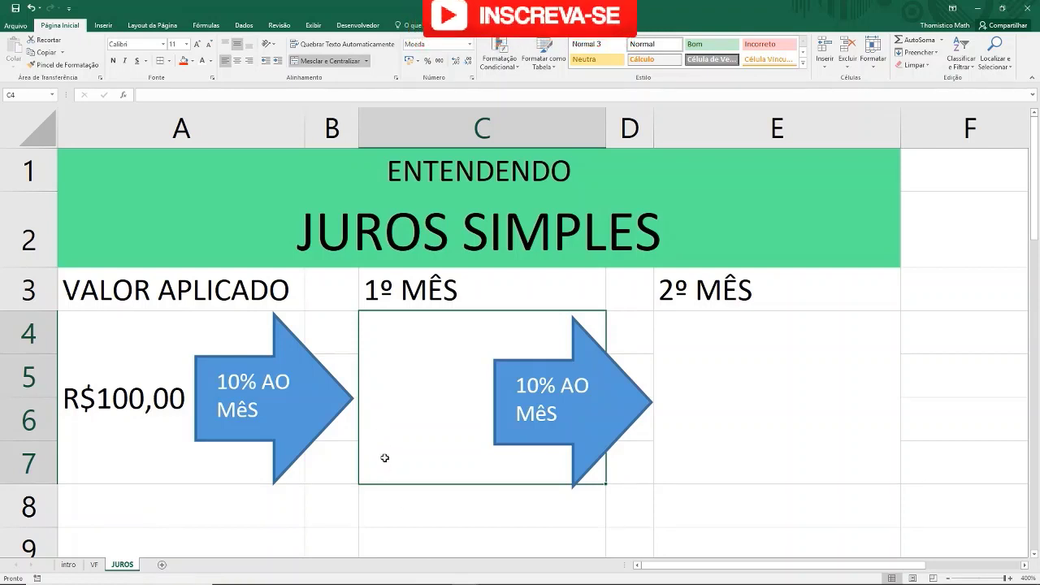
click(210, 284)
click(157, 394)
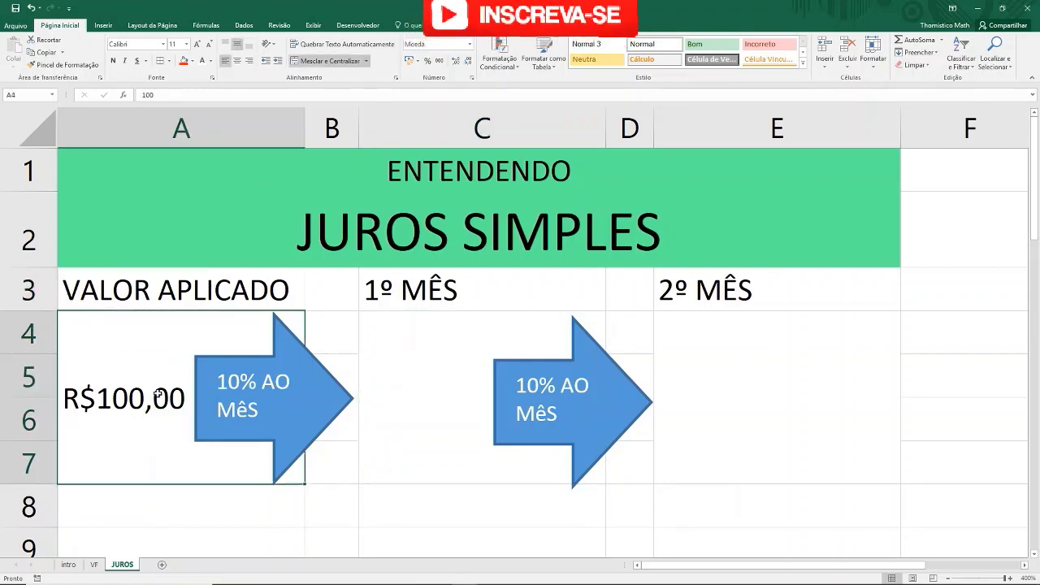
click(151, 286)
click(168, 364)
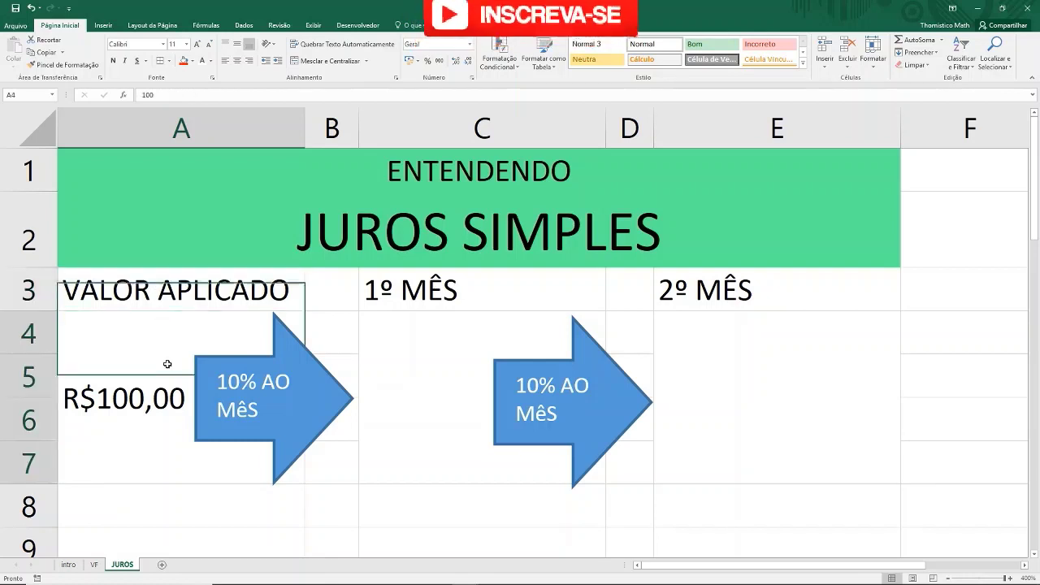
click(151, 287)
click(153, 388)
click(248, 289)
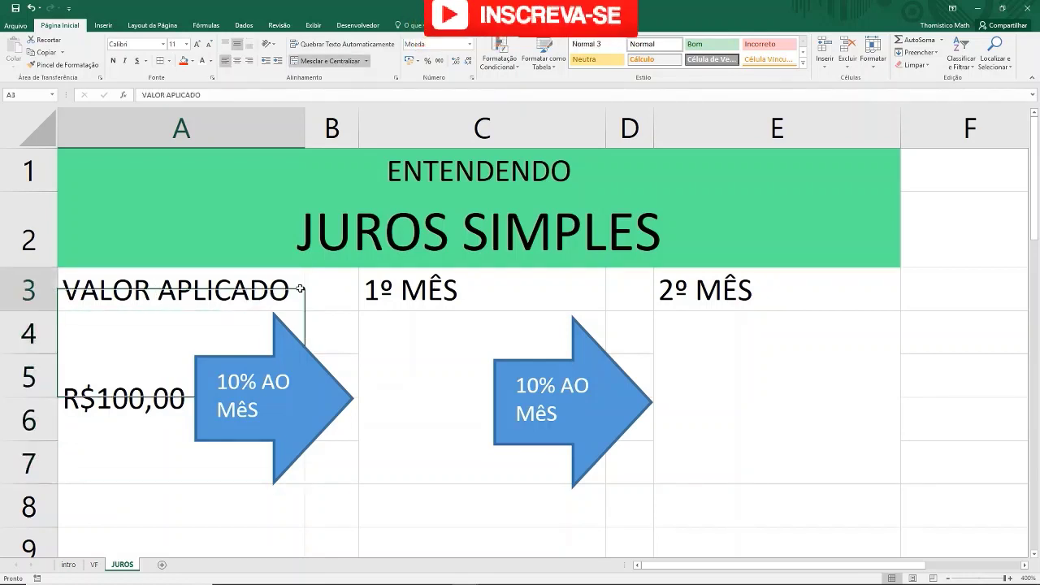
Replace the word APLICADO with INICIAL in the A3 header
double_click(293, 290)
drag(293, 289, 160, 284)
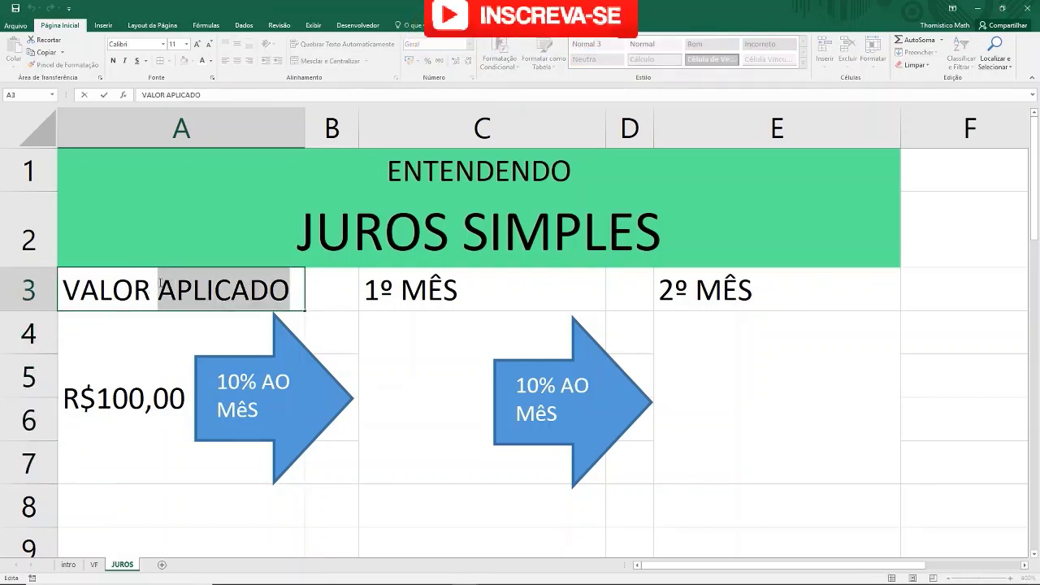
text(INICI)
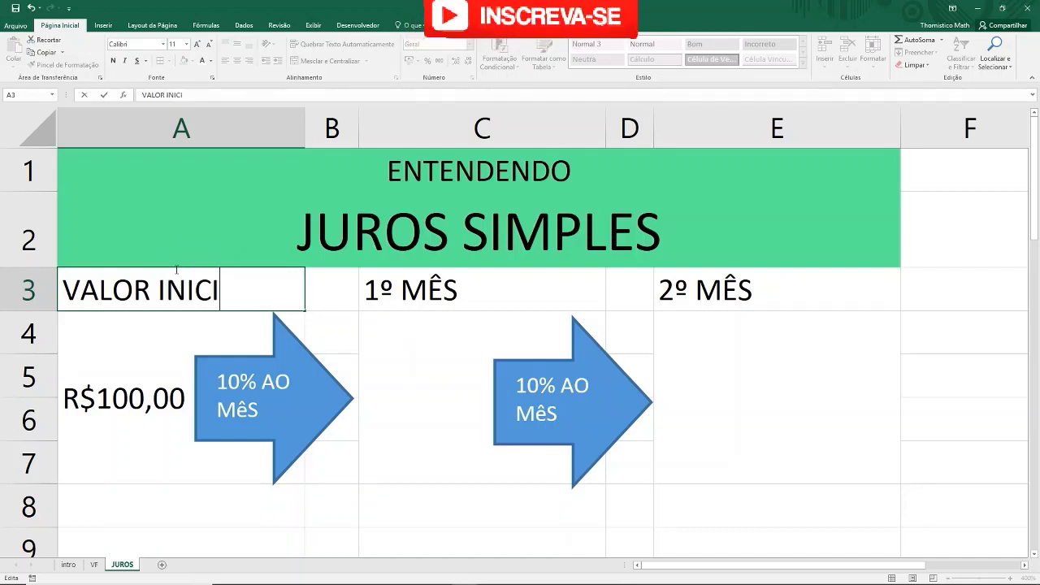
text(AL)
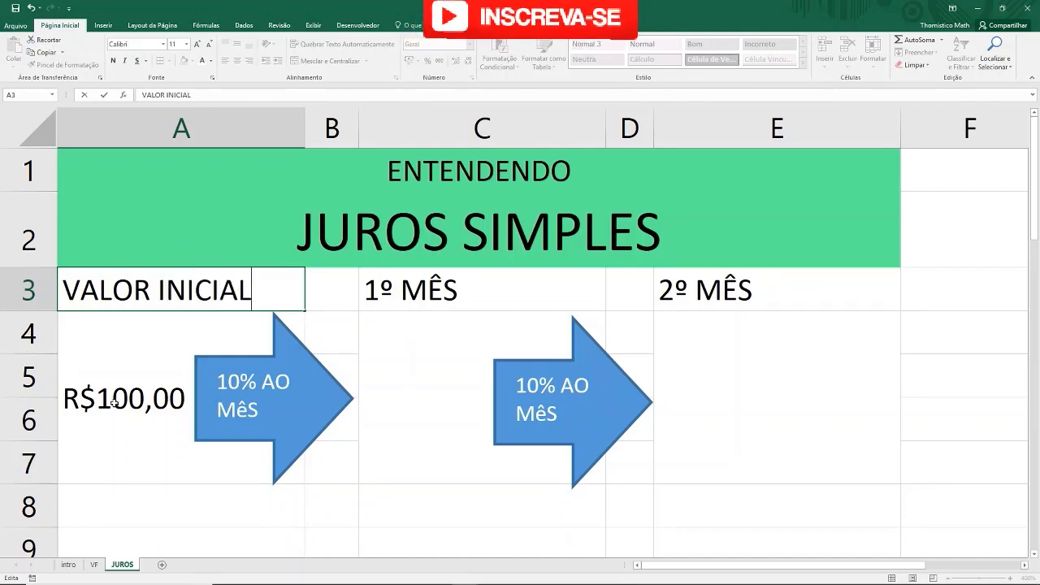
click(130, 334)
Point out the first 10% AO MÊS arrow, then select the 1º MÊS cell C4
click(150, 299)
click(152, 395)
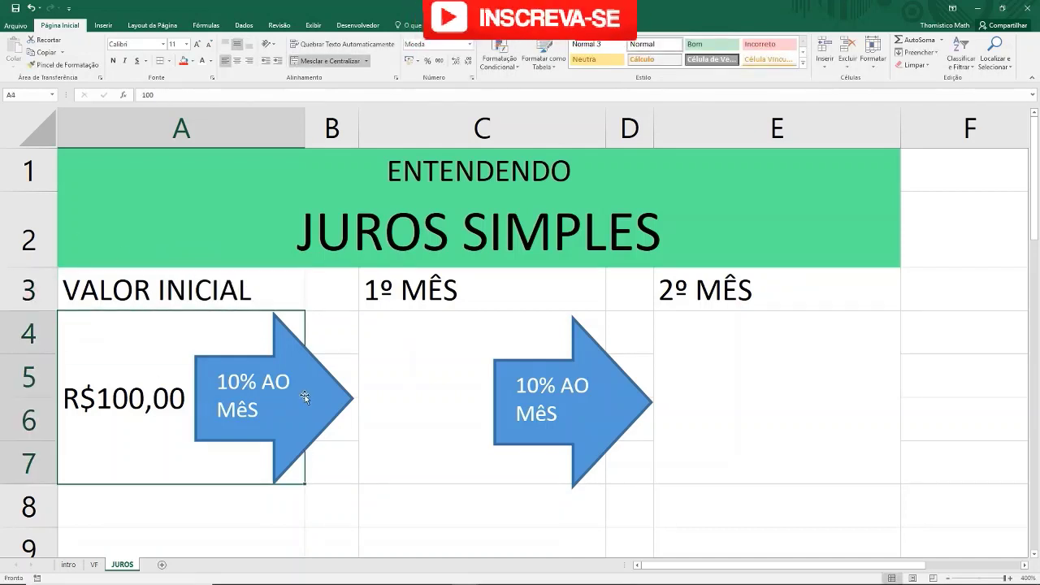
click(304, 394)
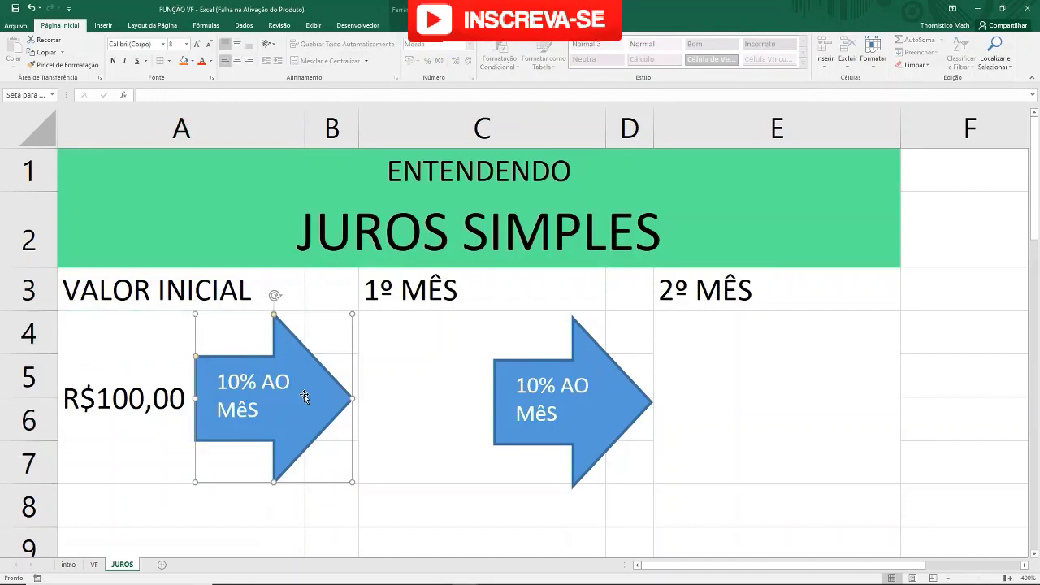
click(124, 411)
click(386, 382)
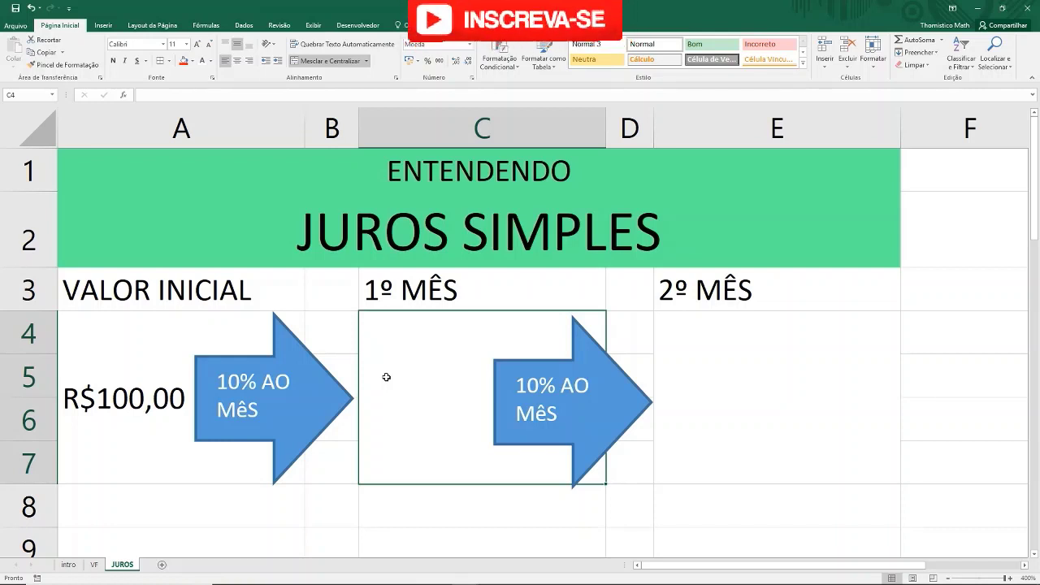
Enter =(10%*A4)+A4 in the 1º MÊS cell C4 so it shows R$110,00
double_click(387, 377)
text(=)
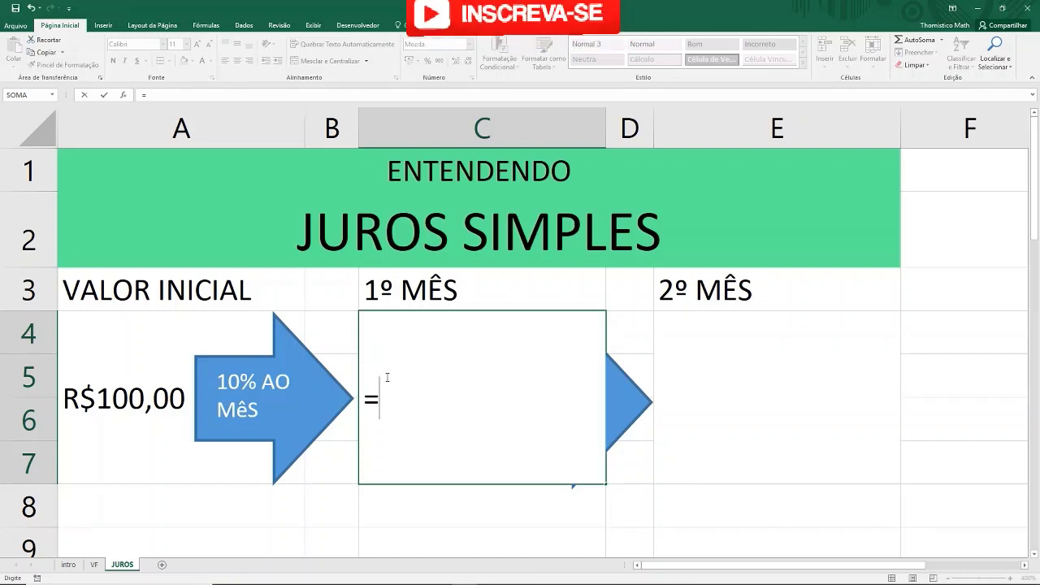
text(10)
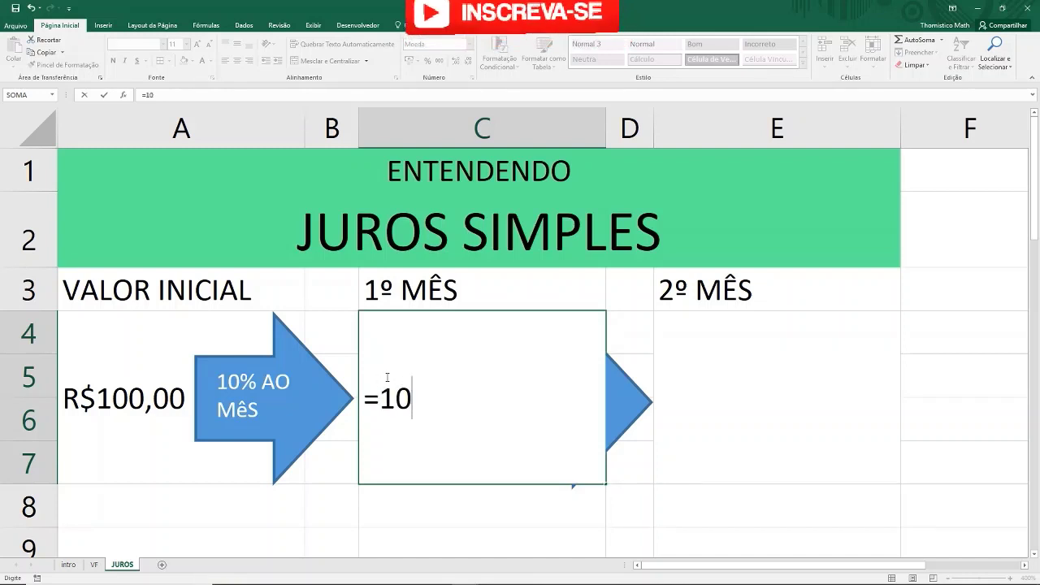
text(%*)
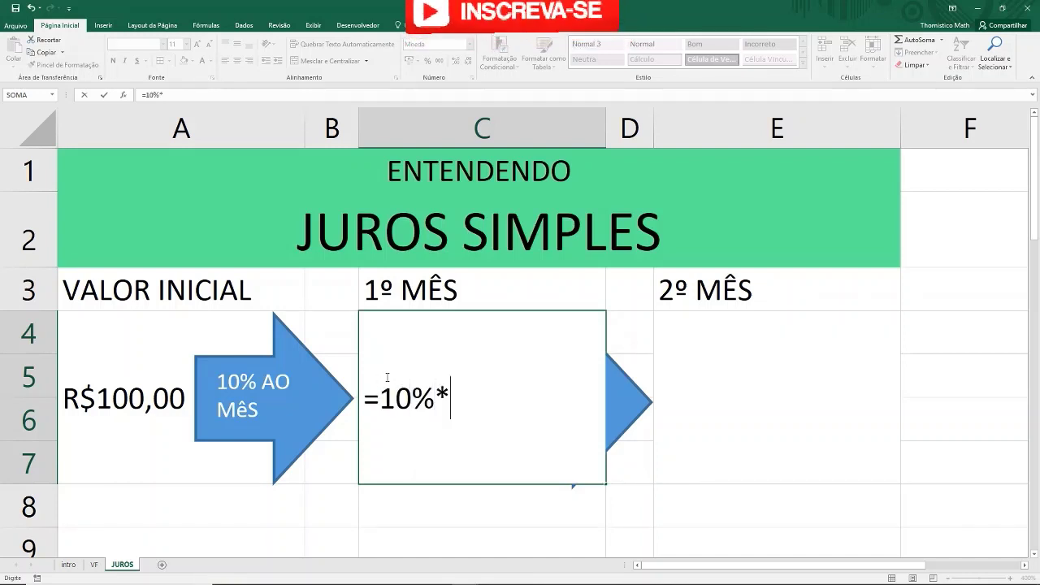
click(114, 379)
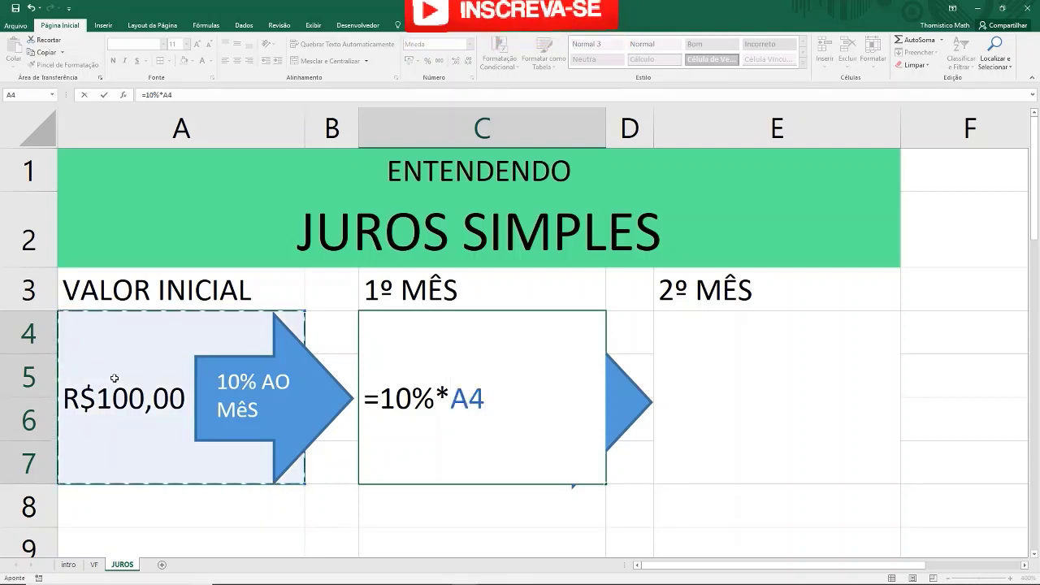
text())
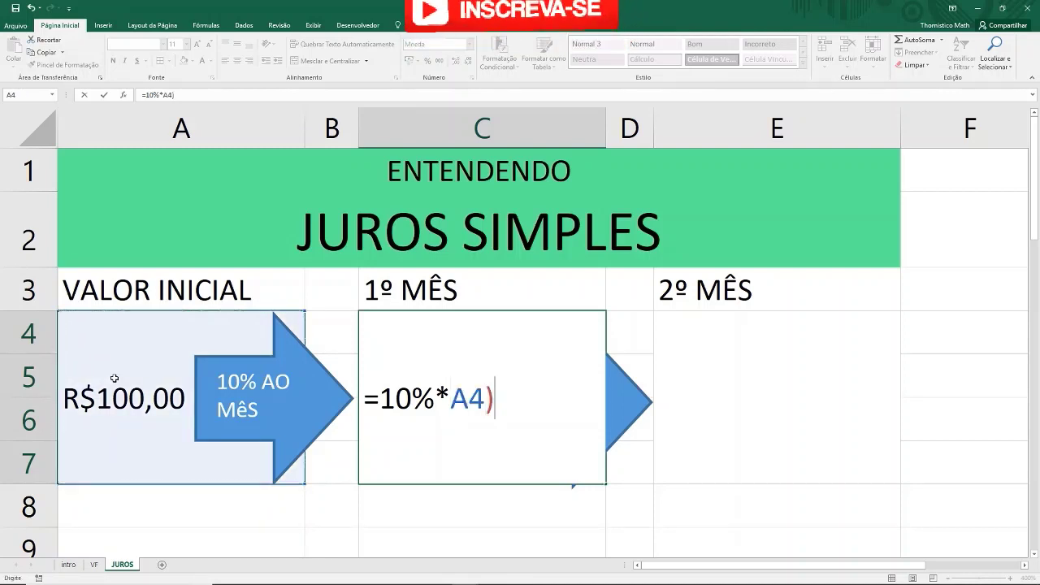
click(379, 398)
text(()
click(532, 400)
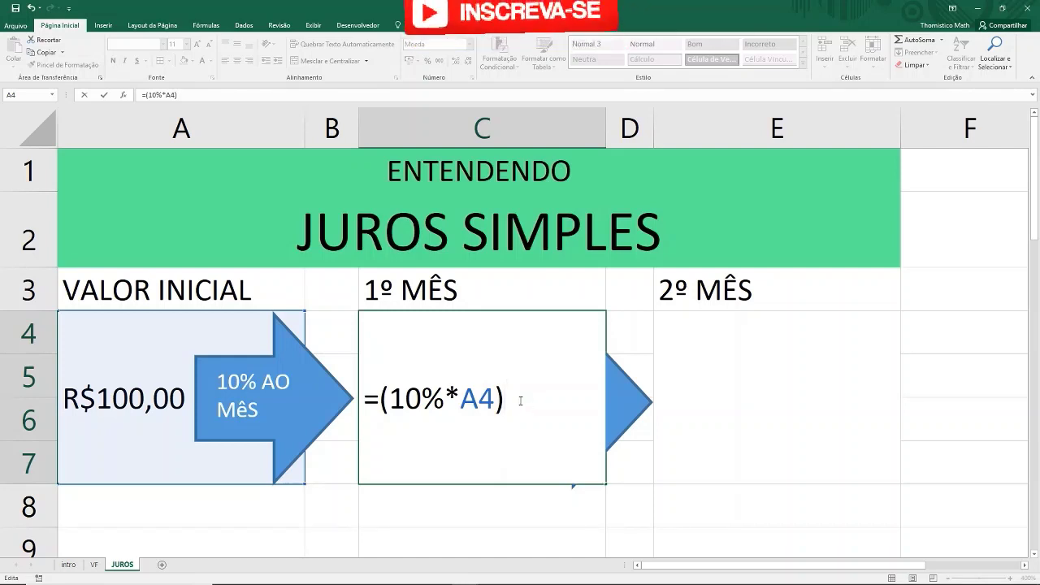
text(+)
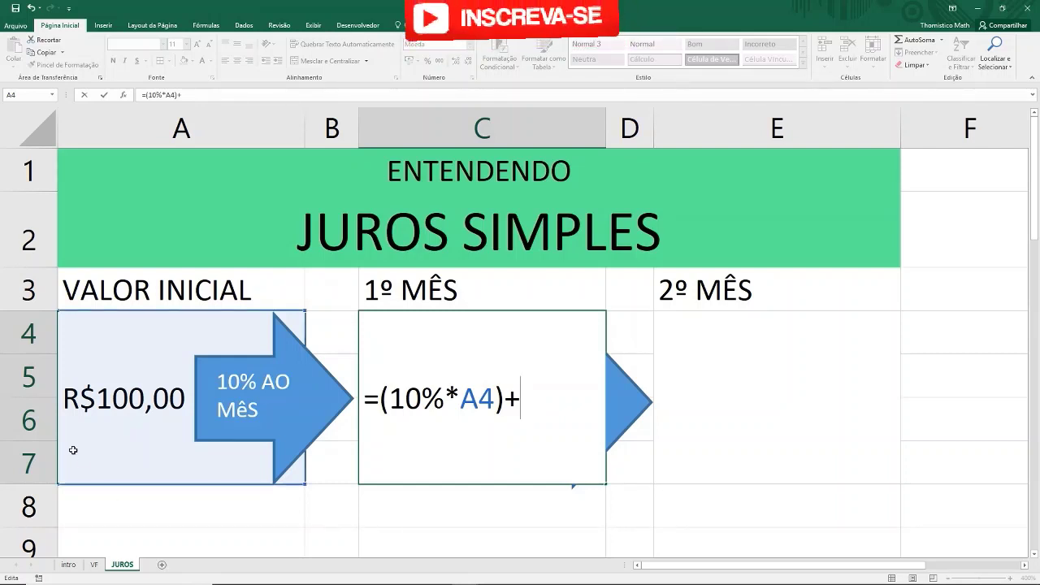
click(157, 408)
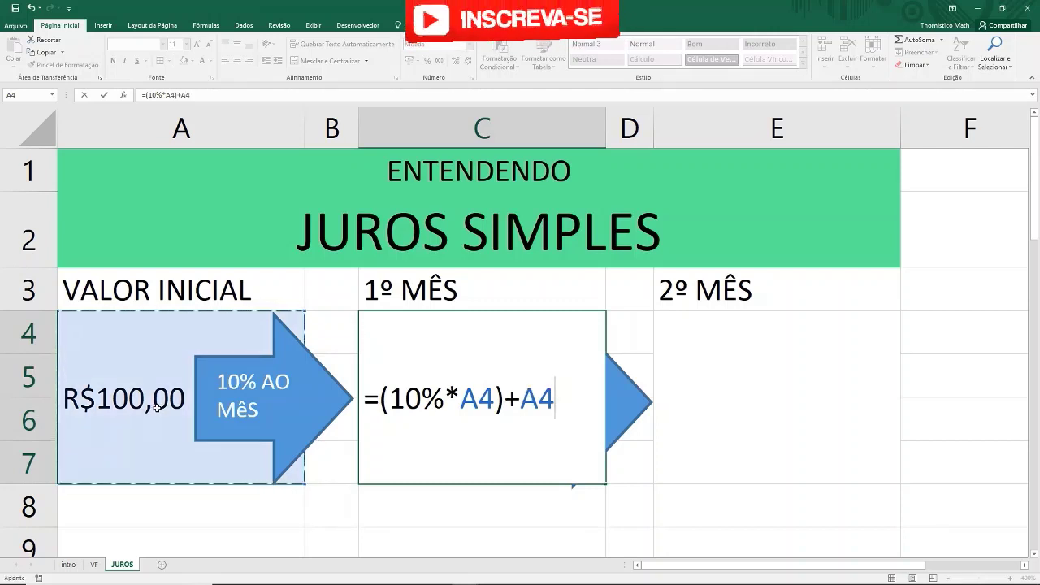
key(Return)
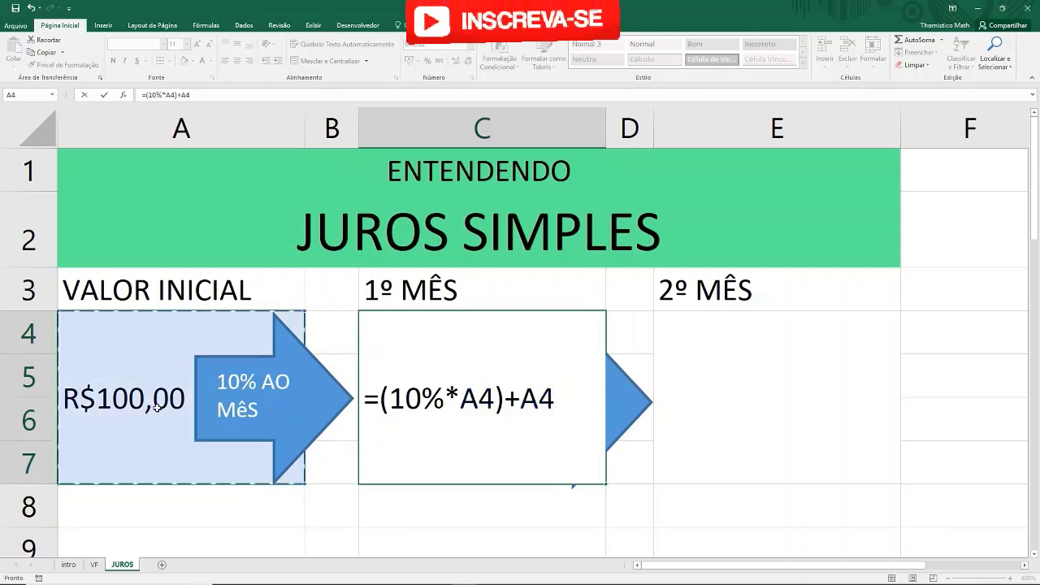
click(449, 400)
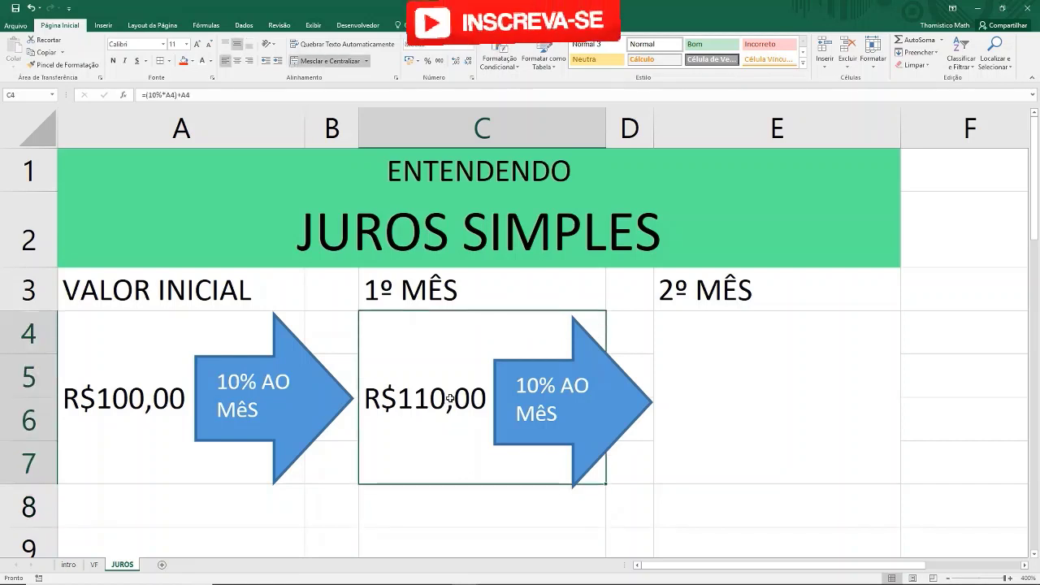
click(86, 402)
double_click(470, 397)
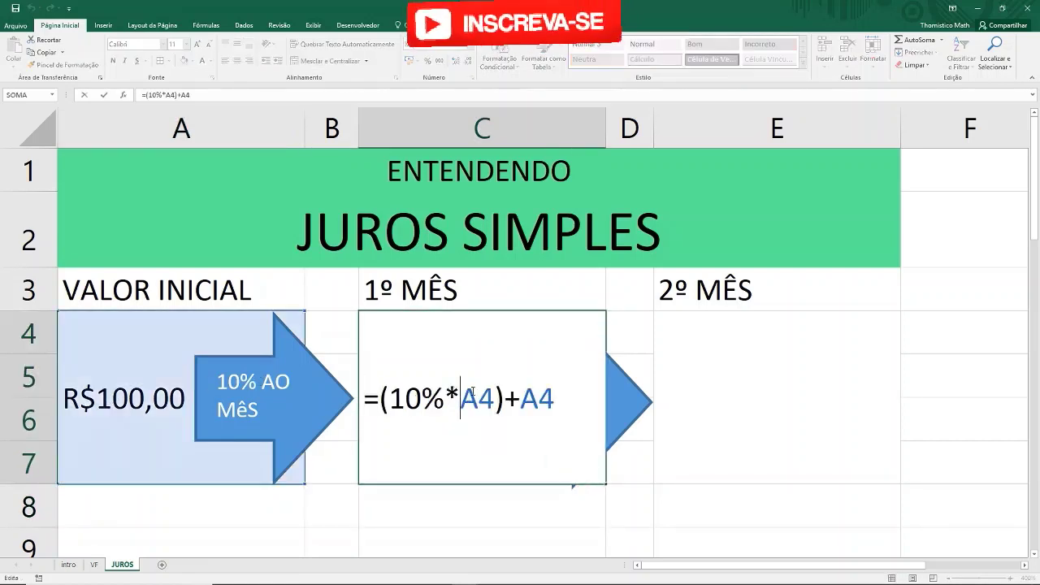
drag(556, 398, 504, 392)
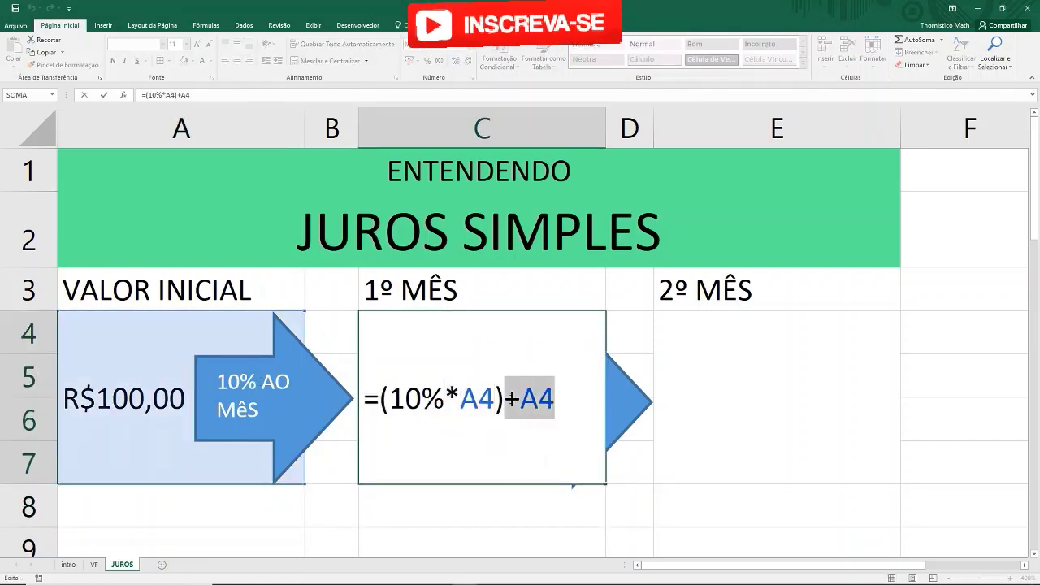
key(Return)
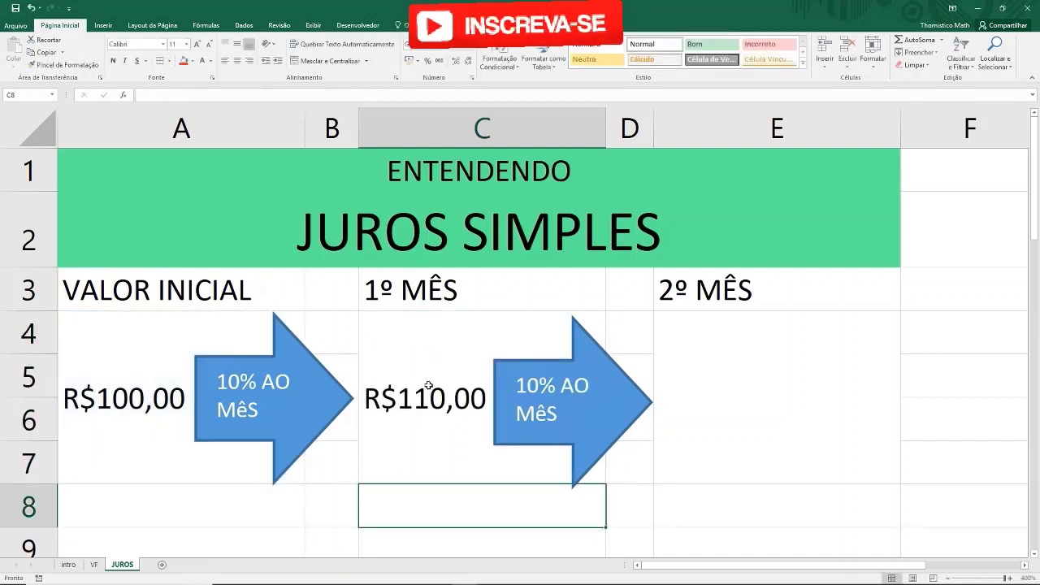
click(417, 390)
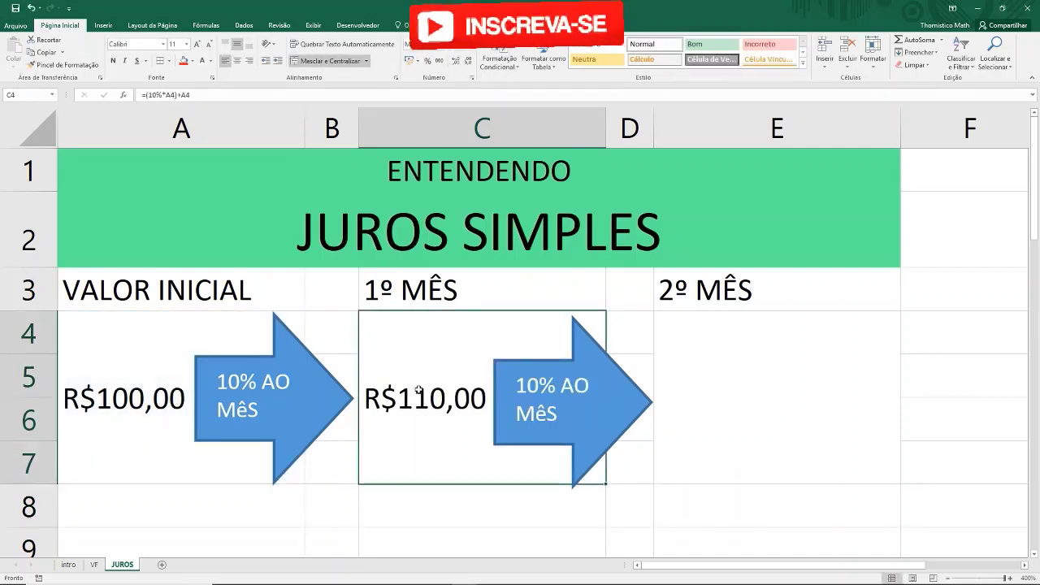
click(707, 372)
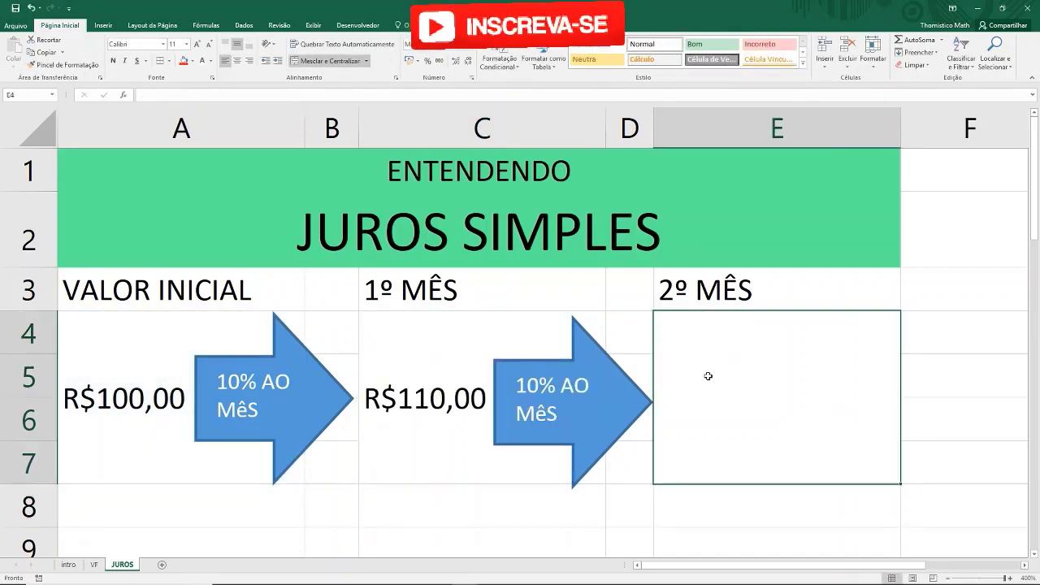
click(456, 406)
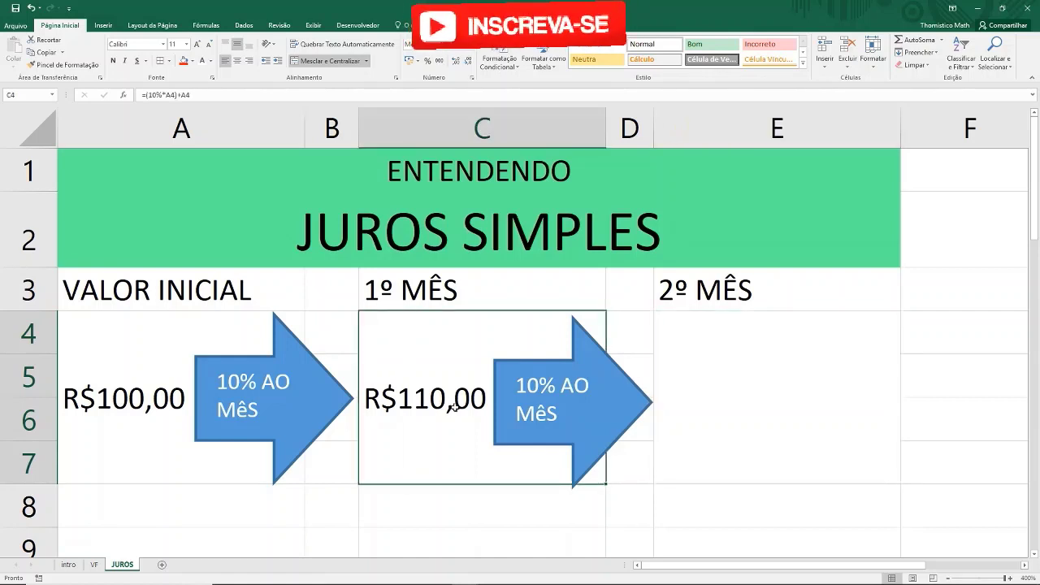
click(497, 384)
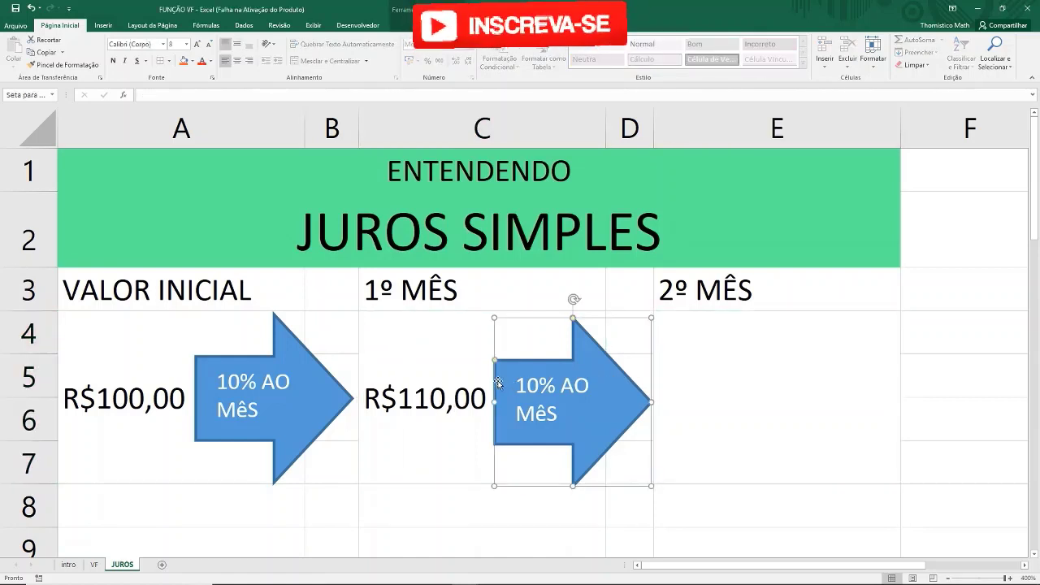
click(445, 388)
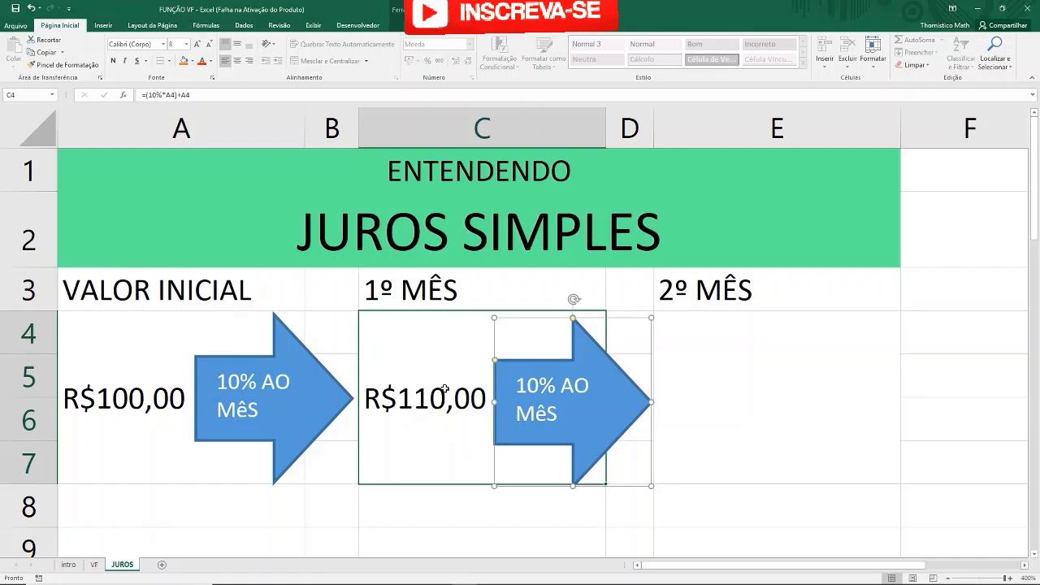
click(831, 368)
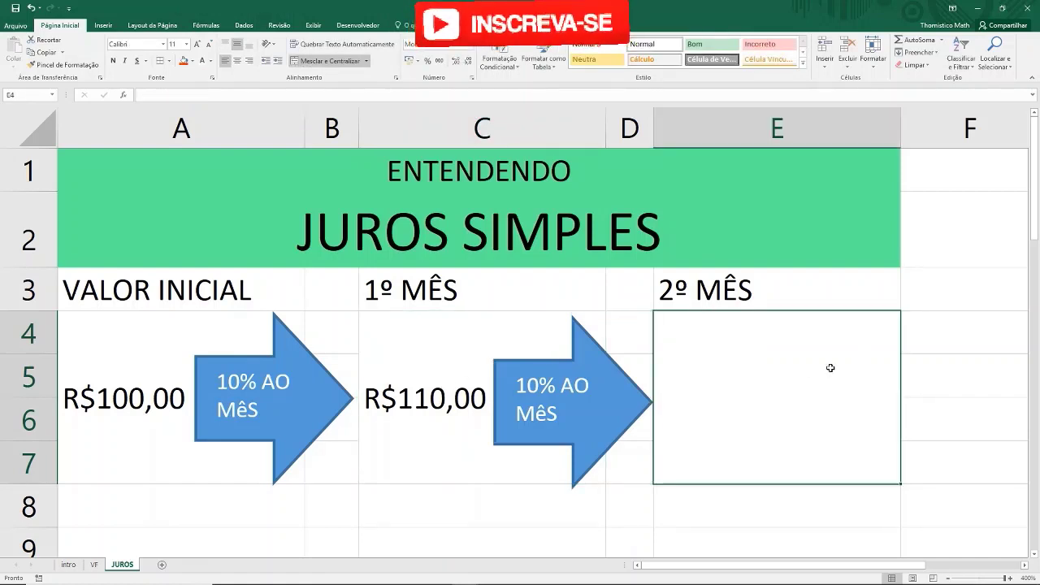
click(116, 400)
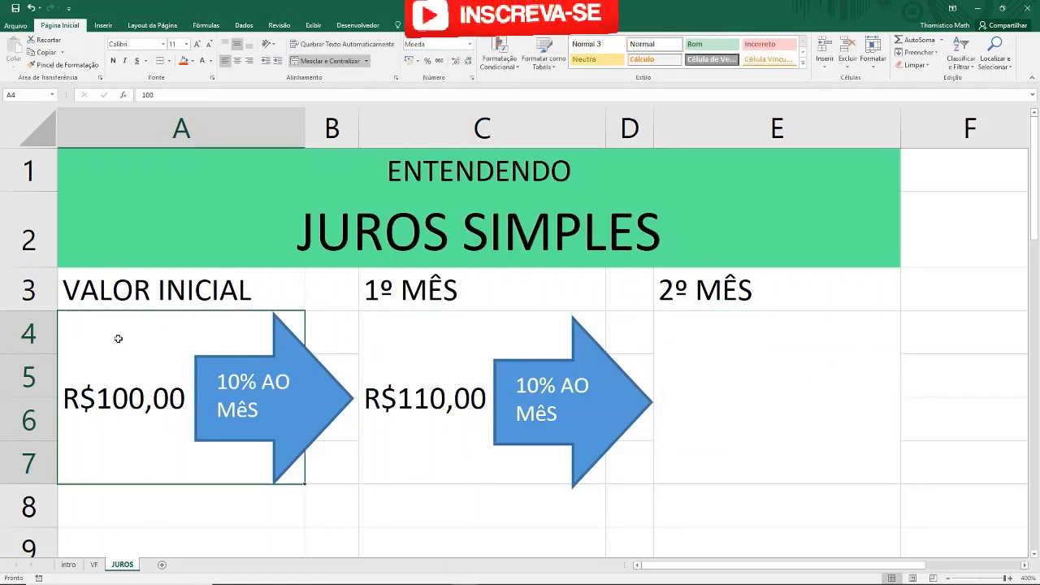
click(148, 122)
click(431, 368)
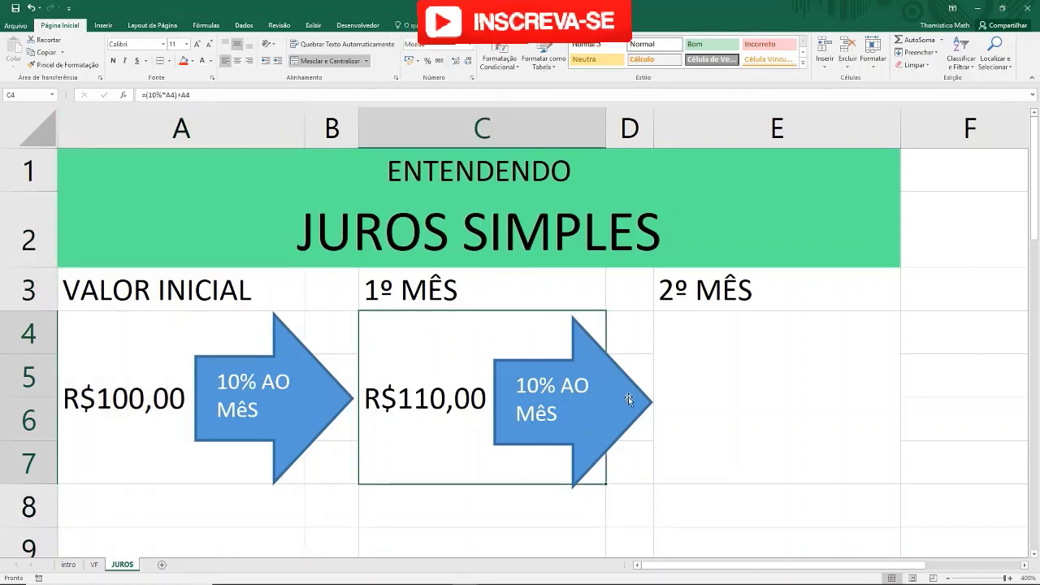
click(463, 122)
click(439, 435)
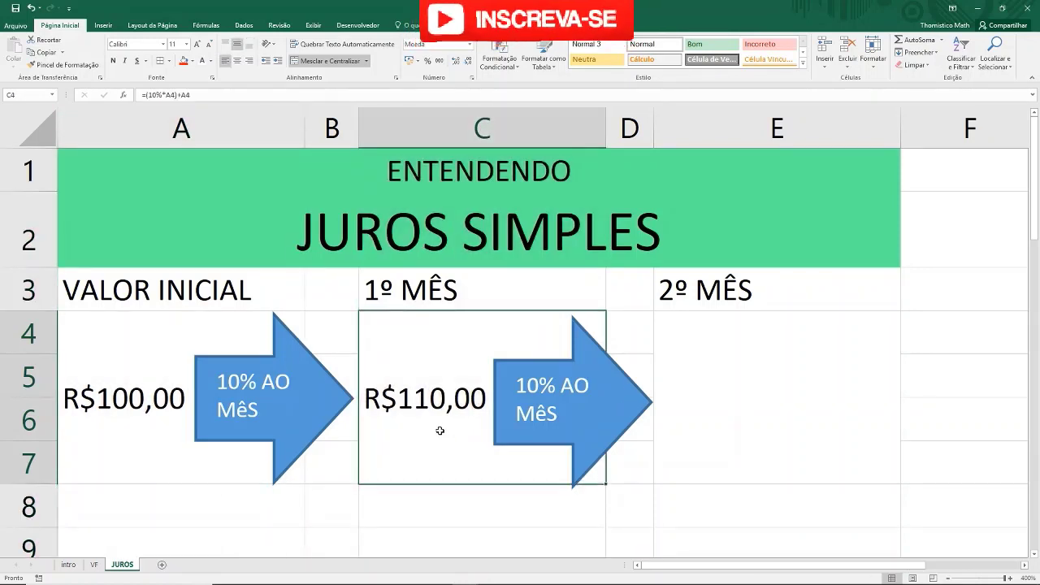
click(747, 360)
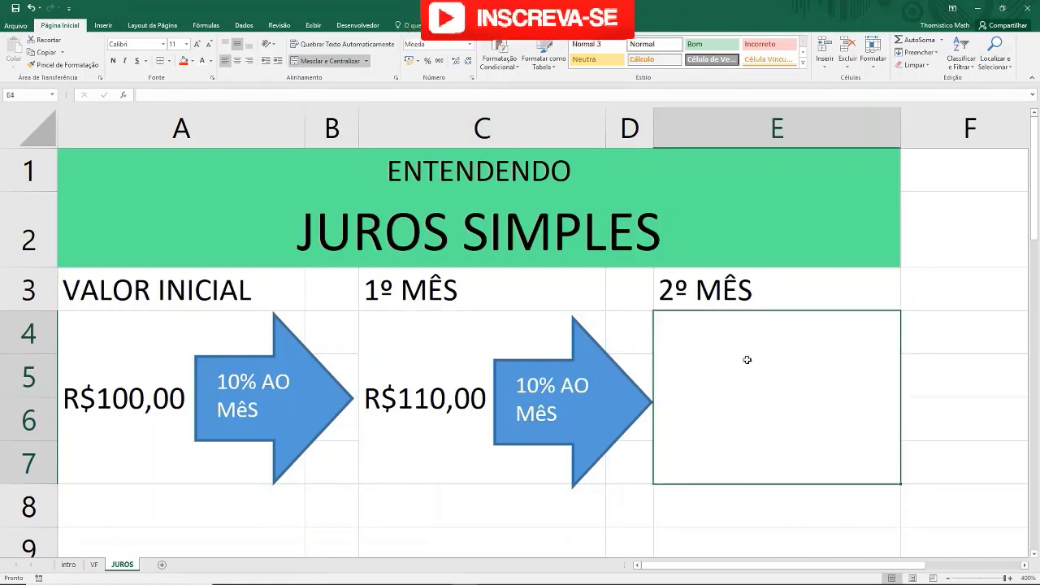
Enter =(10%*A4)+C4 in the 2º MÊS cell E4
text(=)
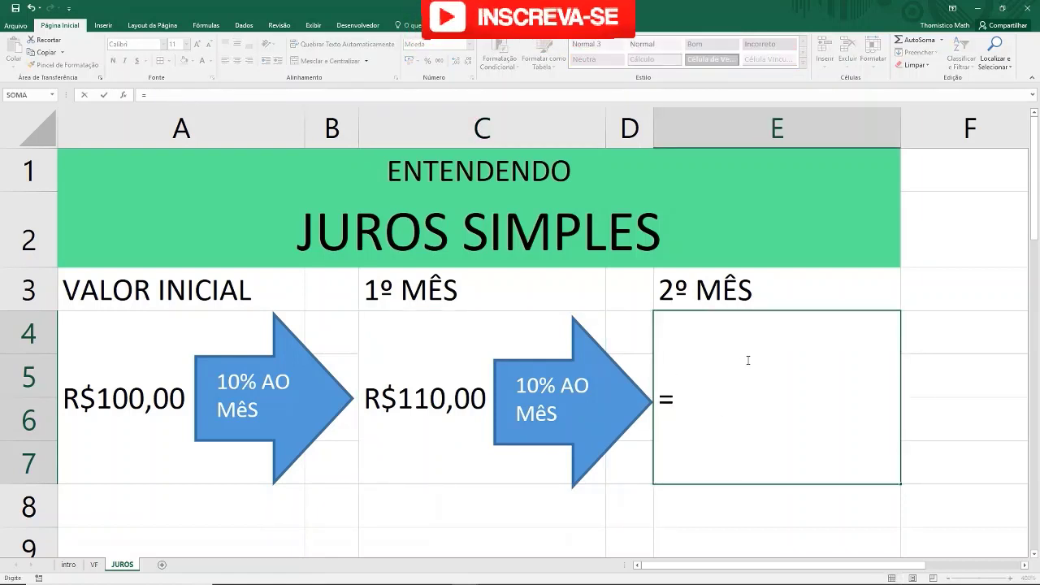
text(()
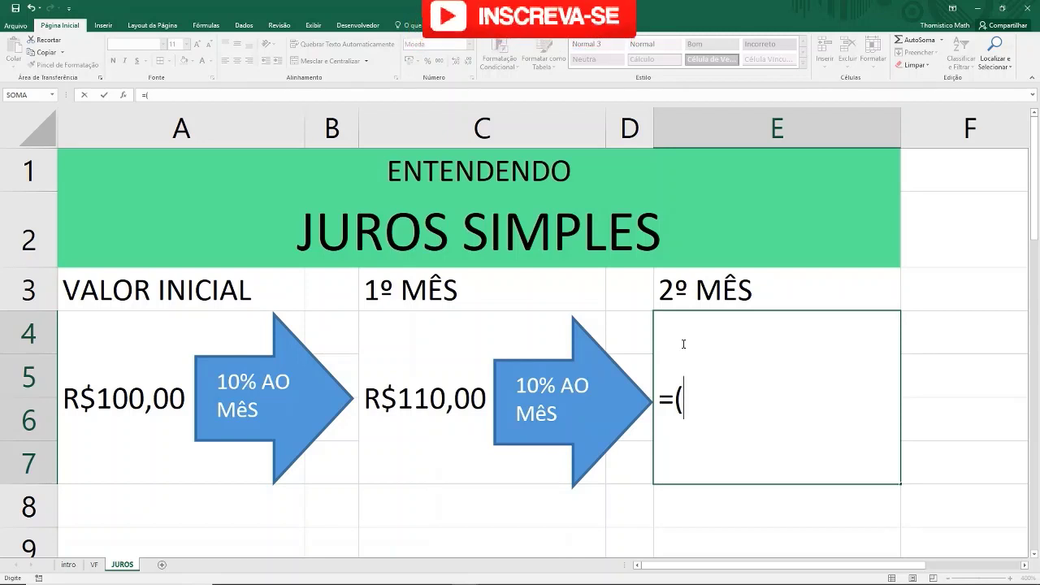
text(10)
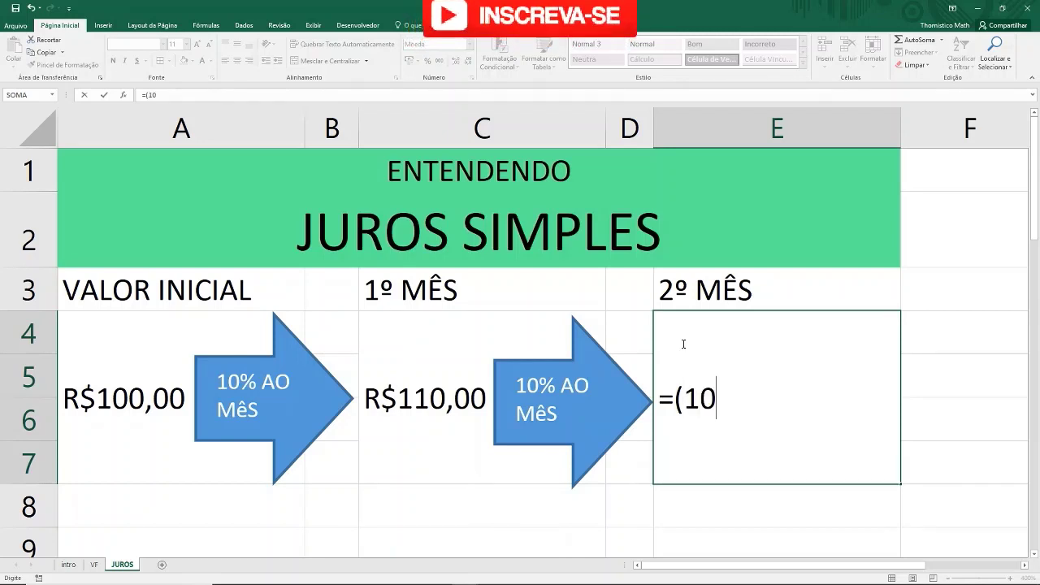
text(%)
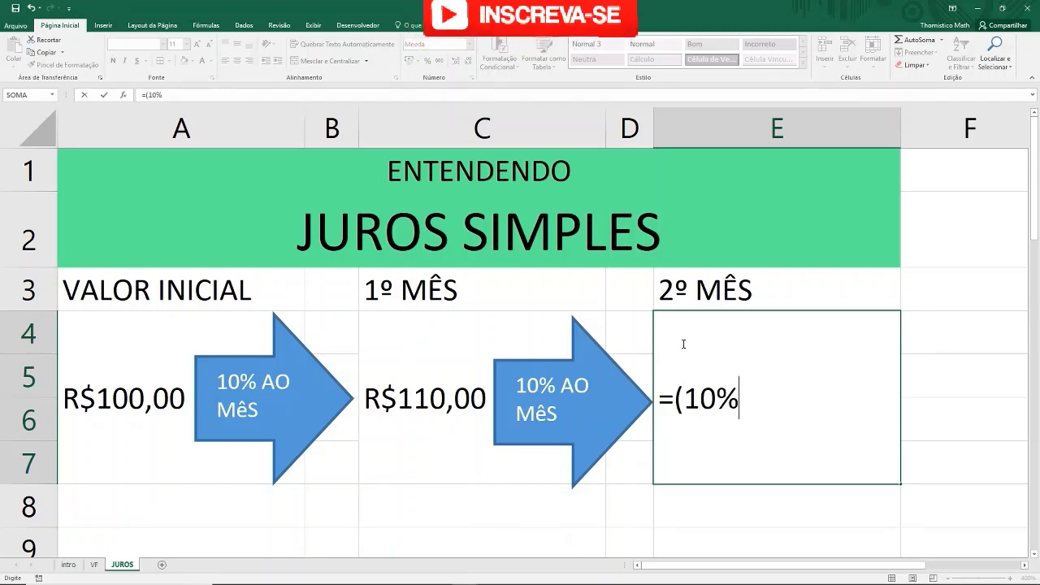
text(*)
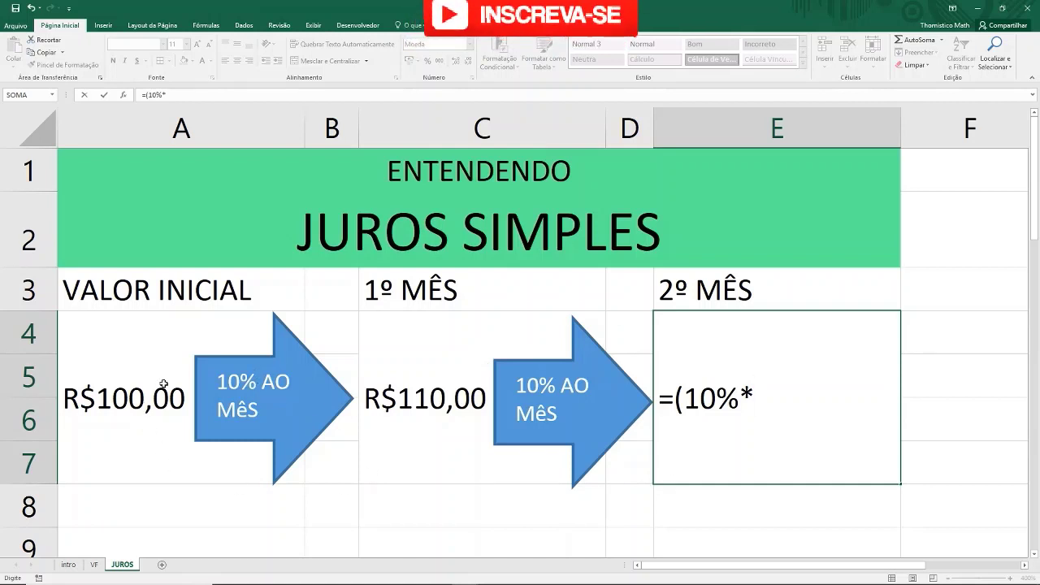
click(165, 384)
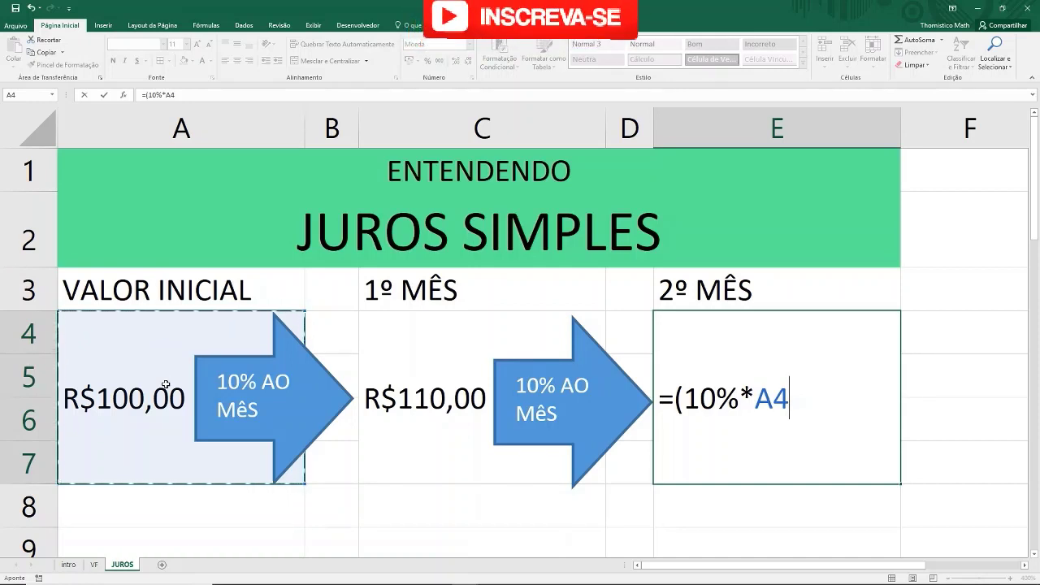
text())
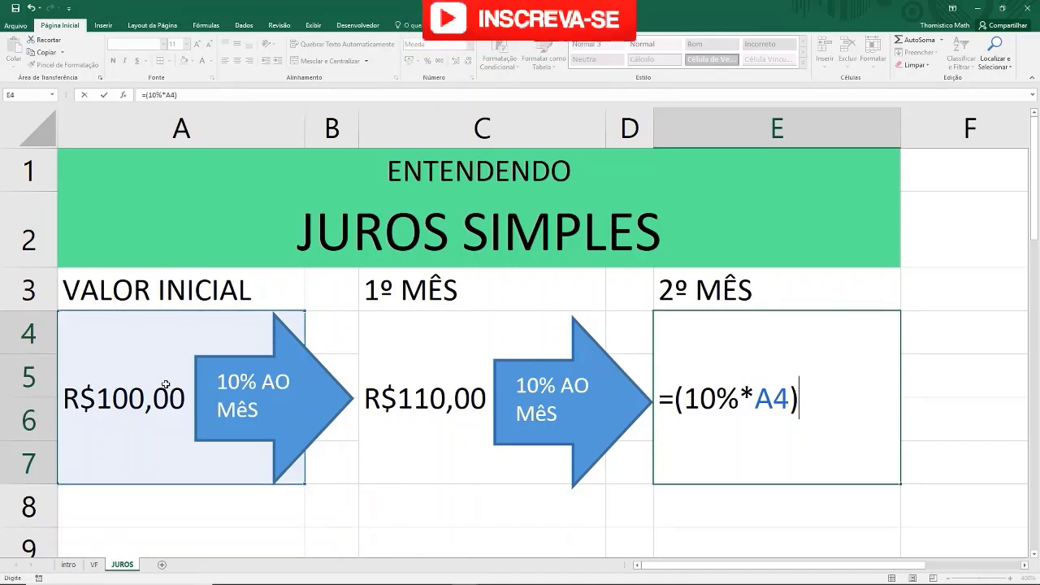
text(+)
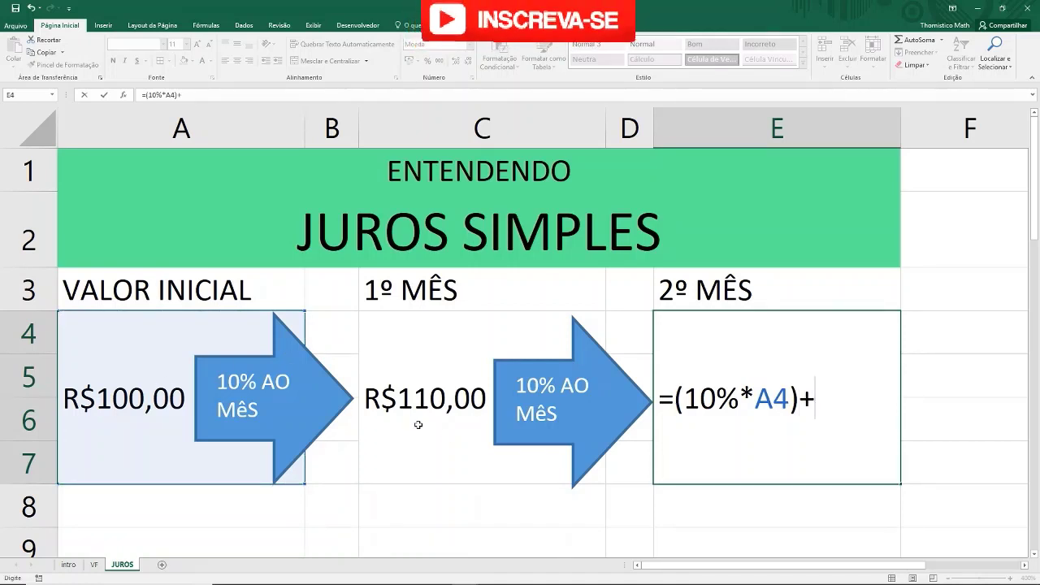
click(469, 390)
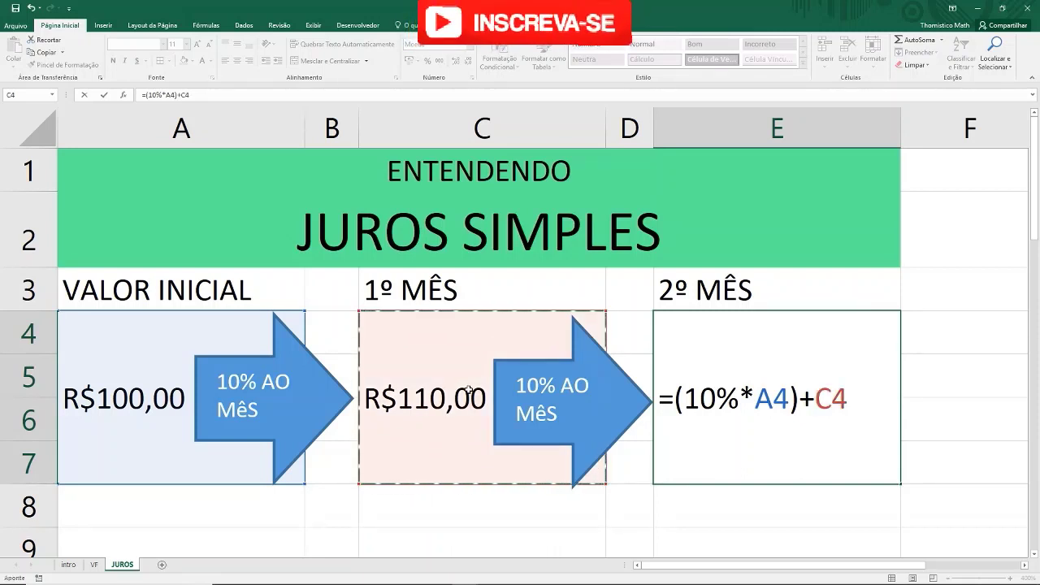
key(Return)
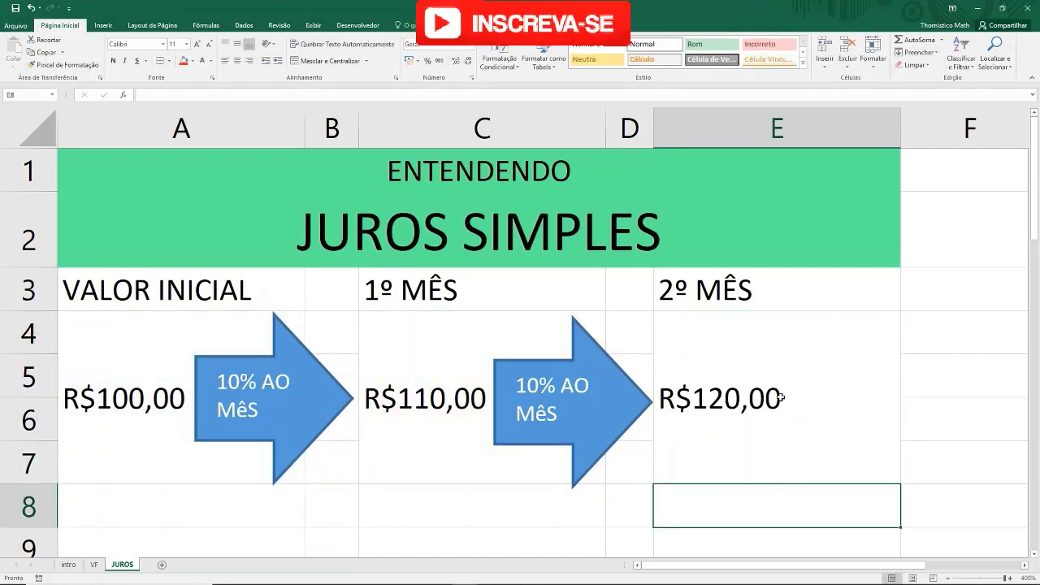
Review the C4 formula against A4, then view E4's formula without changing it
click(781, 398)
click(422, 452)
click(157, 424)
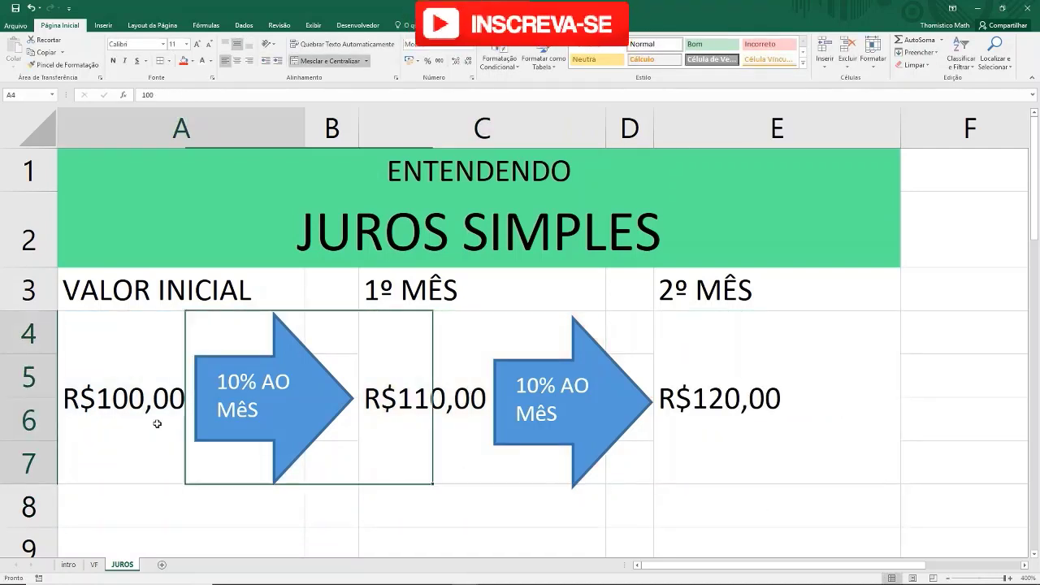
click(456, 414)
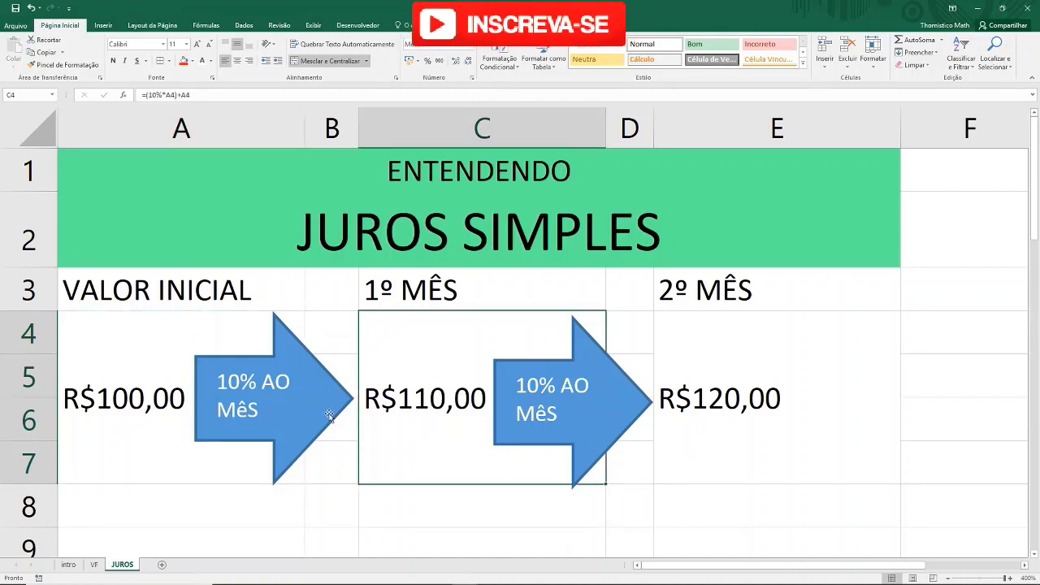
click(187, 406)
click(478, 404)
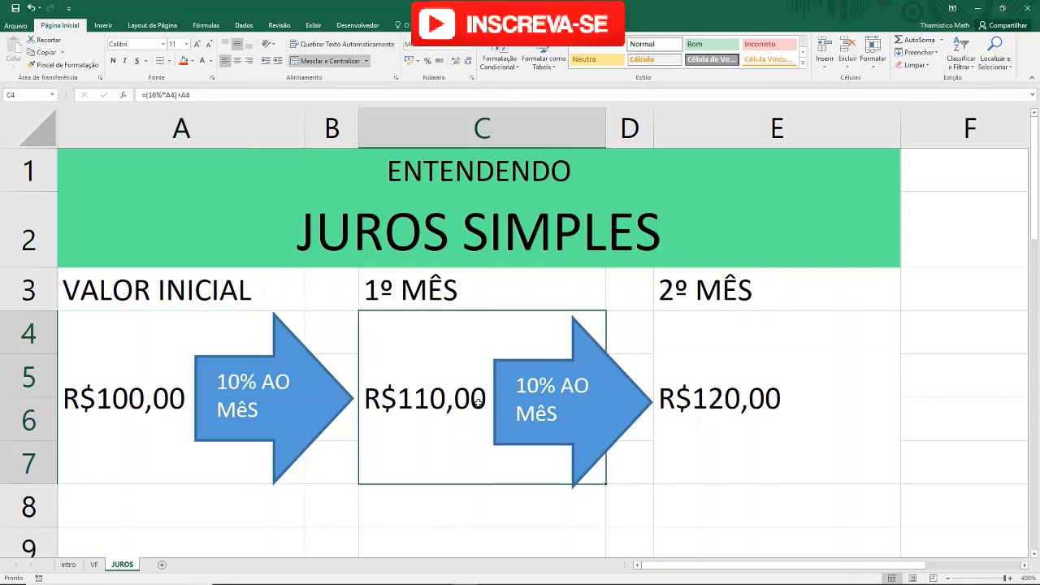
click(801, 390)
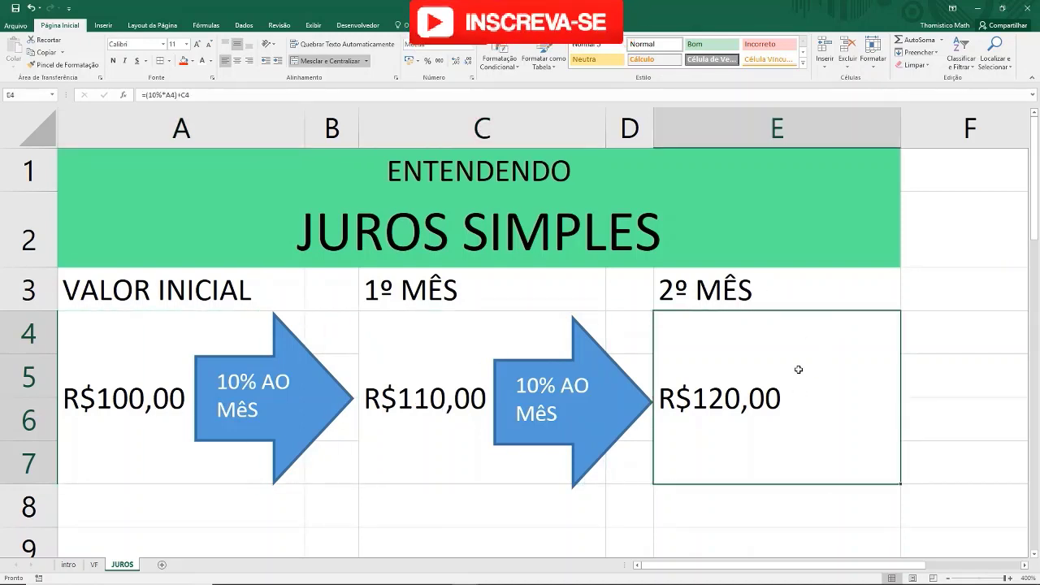
double_click(797, 368)
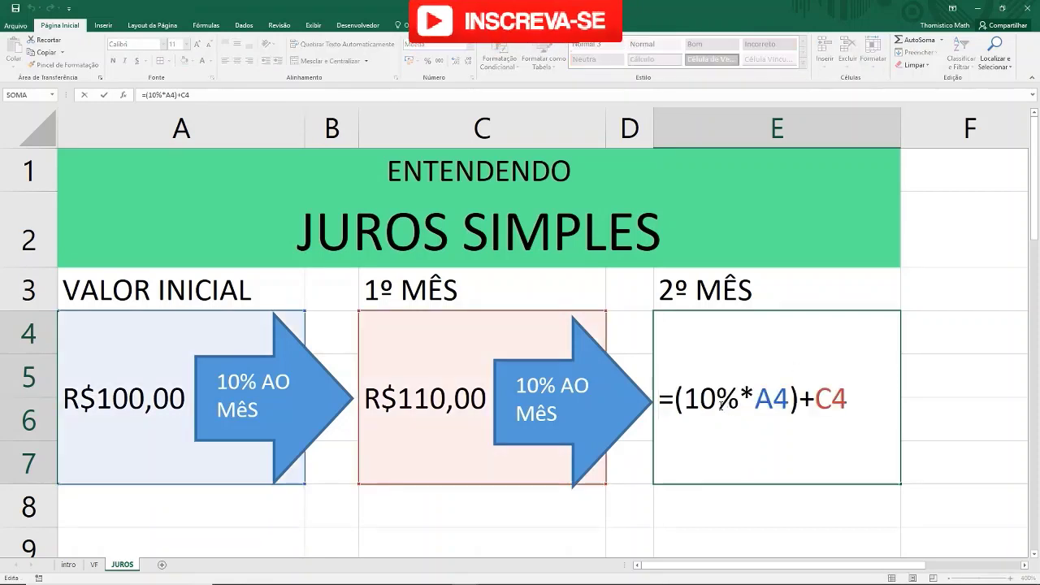
key(ctrl+Return)
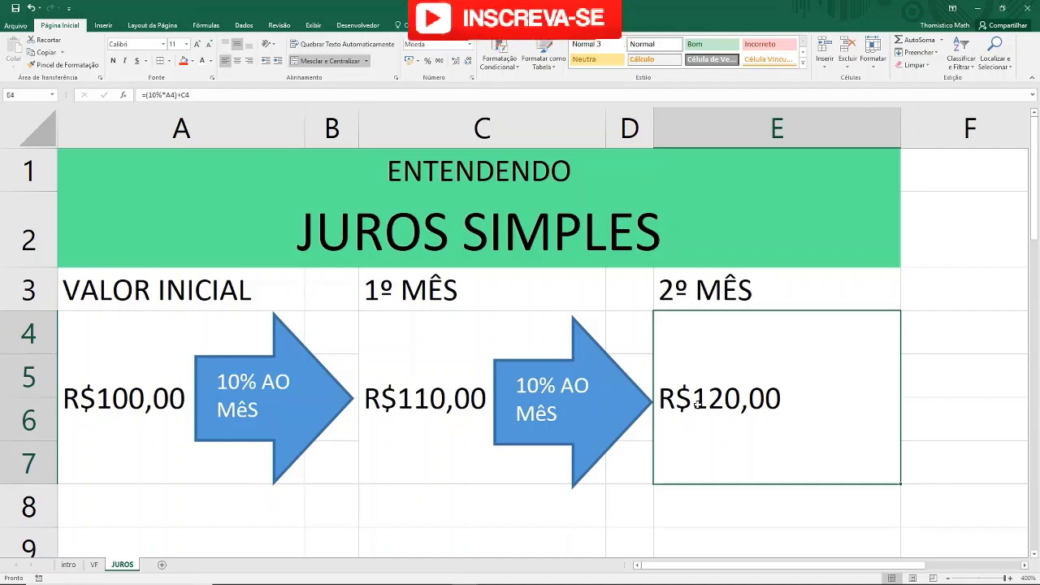
Step through R$100,00, R$110,00 and R$120,00 and the A3:E3 header row
click(457, 316)
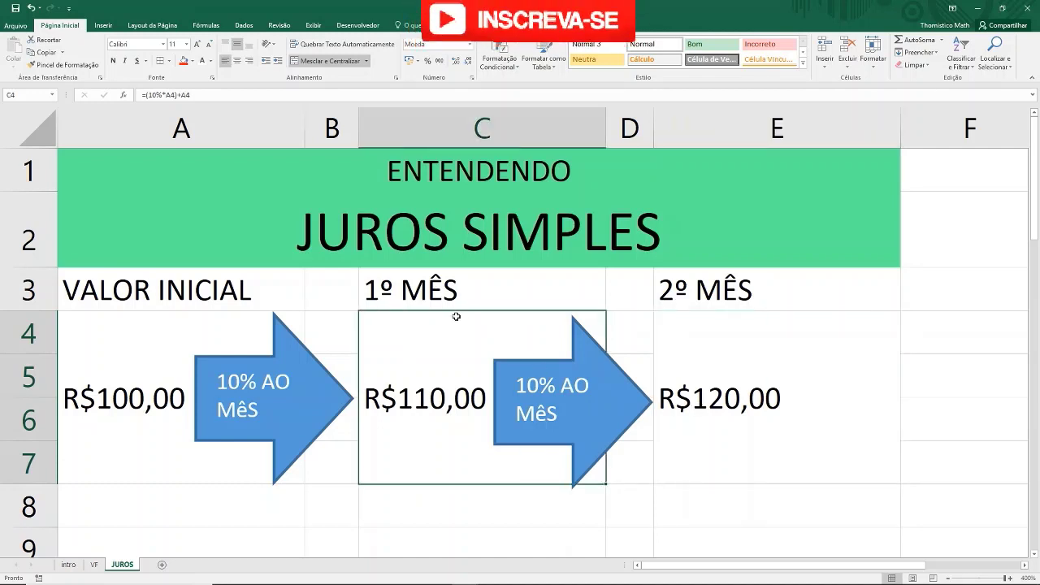
click(78, 413)
click(420, 356)
click(783, 359)
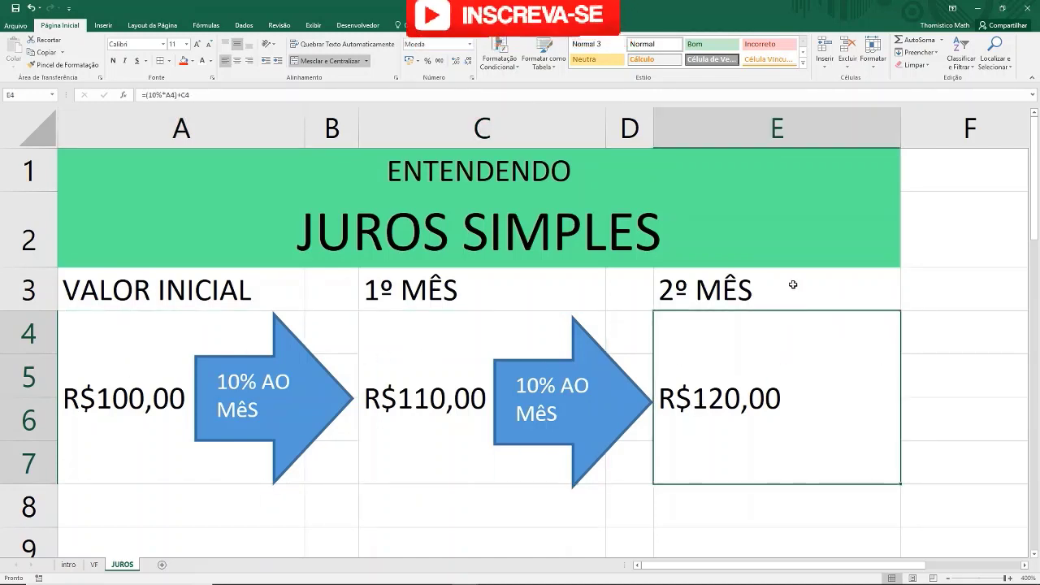
drag(794, 284, 29, 288)
click(423, 391)
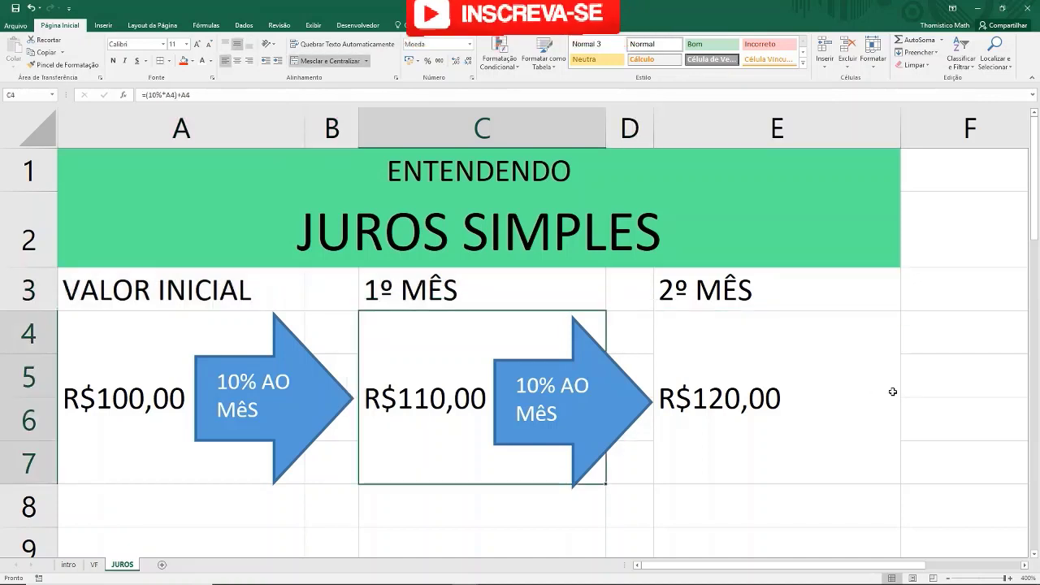
click(788, 390)
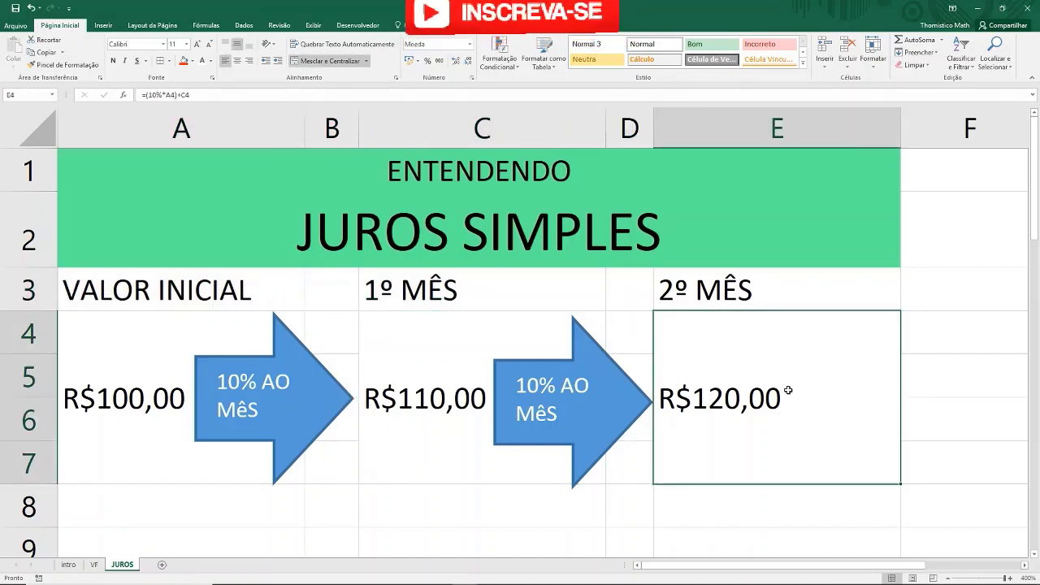
click(396, 400)
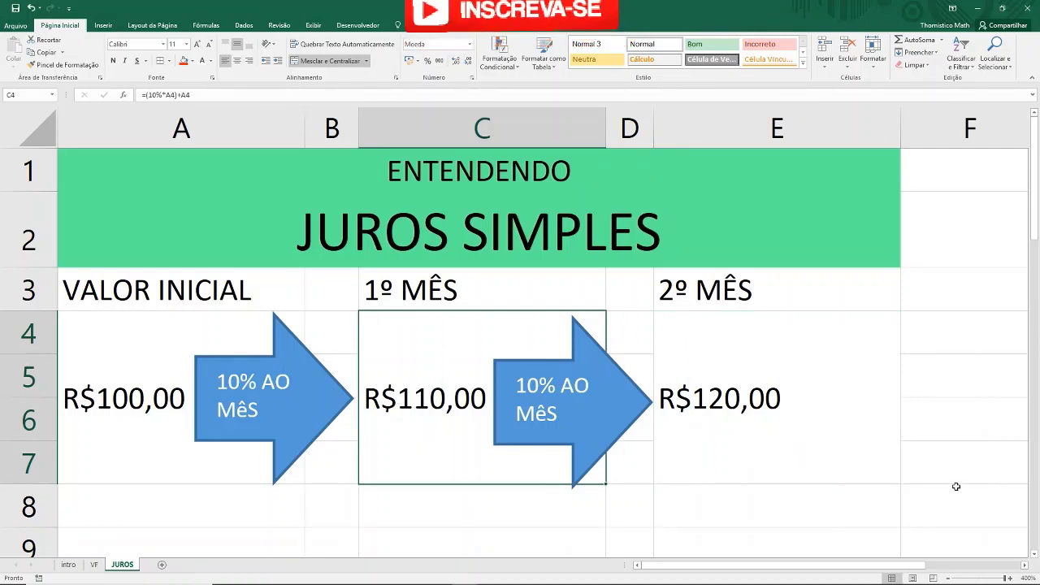
Scroll down to JUROS COMPOSTOS and point out its empty 1º MÊS and 2º MÊS cells
scroll(1036, 555, down, 1)
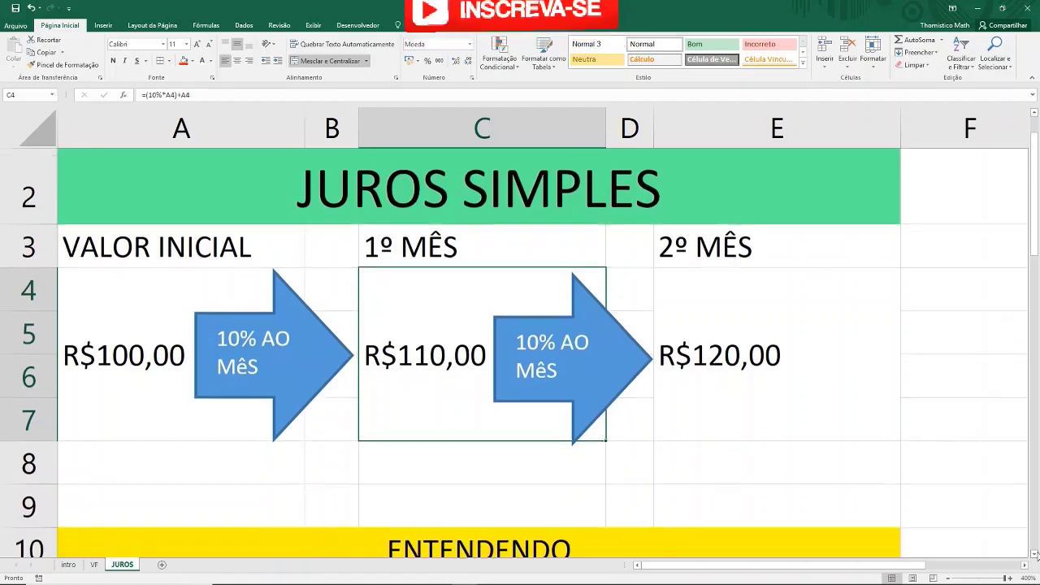
scroll(1036, 555, down, 1)
scroll(1036, 555, down, 1)
scroll(1036, 555, down, 1)
scroll(1036, 555, down, 1)
click(772, 455)
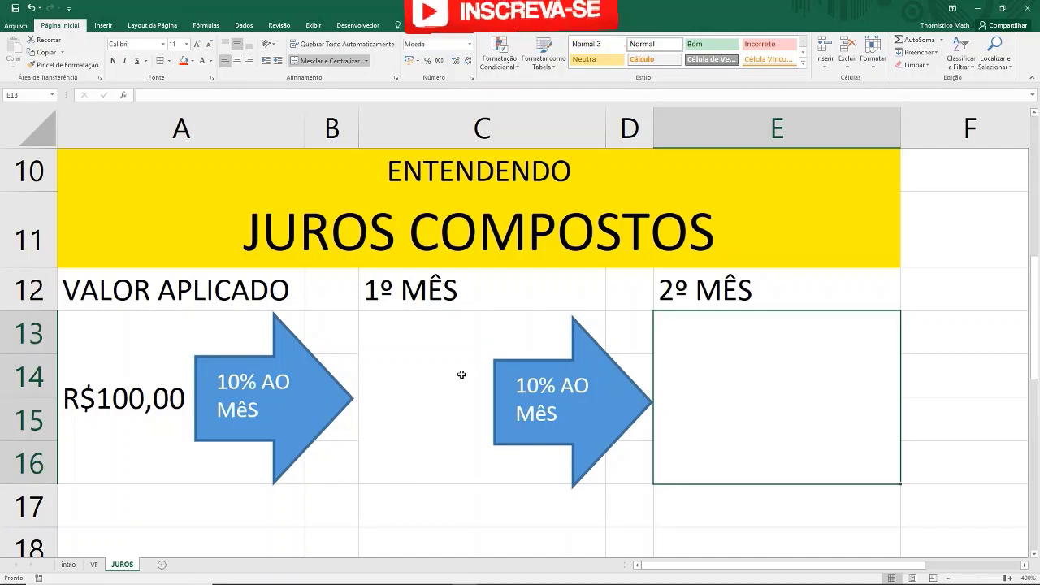
click(452, 373)
click(748, 416)
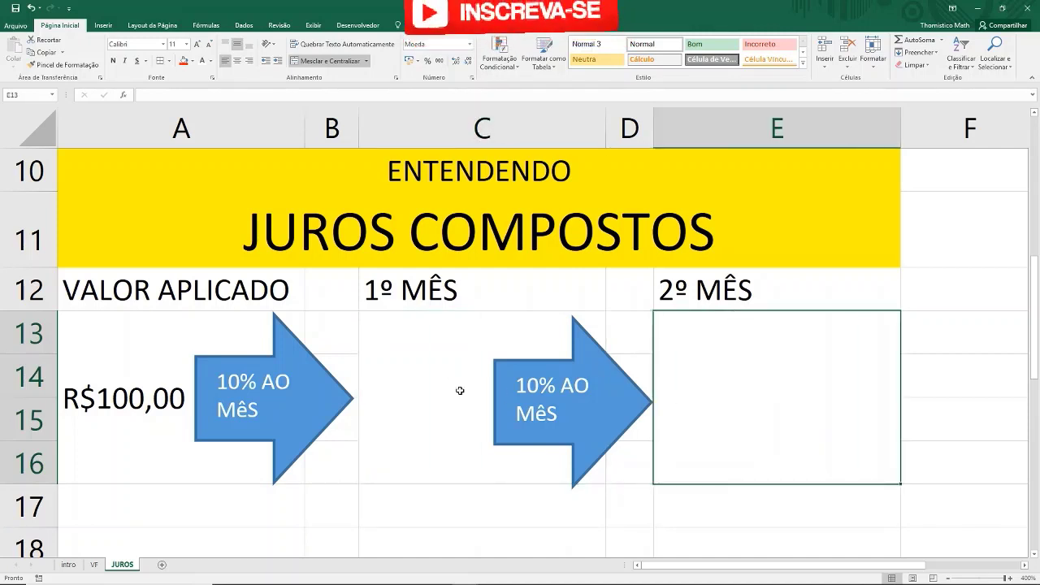
click(448, 393)
click(802, 391)
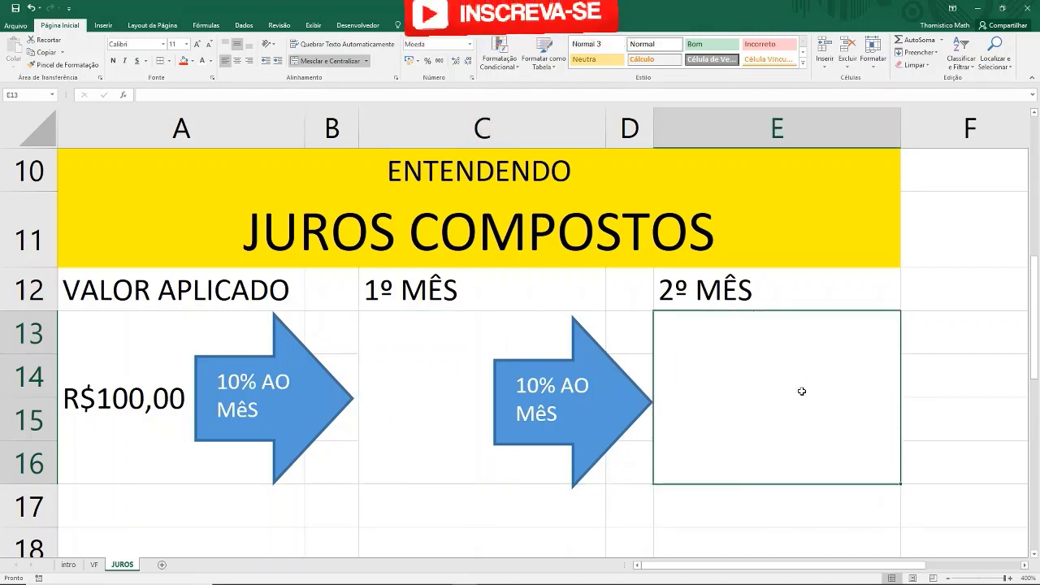
Replace APLICADO with INICIAL in the compound-interest heading A12
click(201, 308)
click(164, 322)
double_click(173, 291)
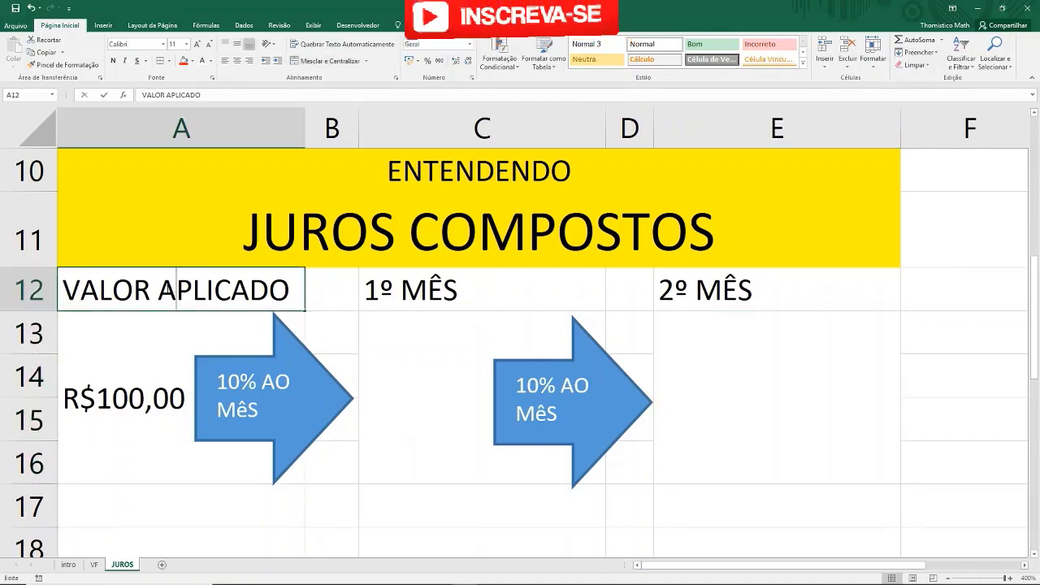
drag(158, 290, 300, 311)
text(I)
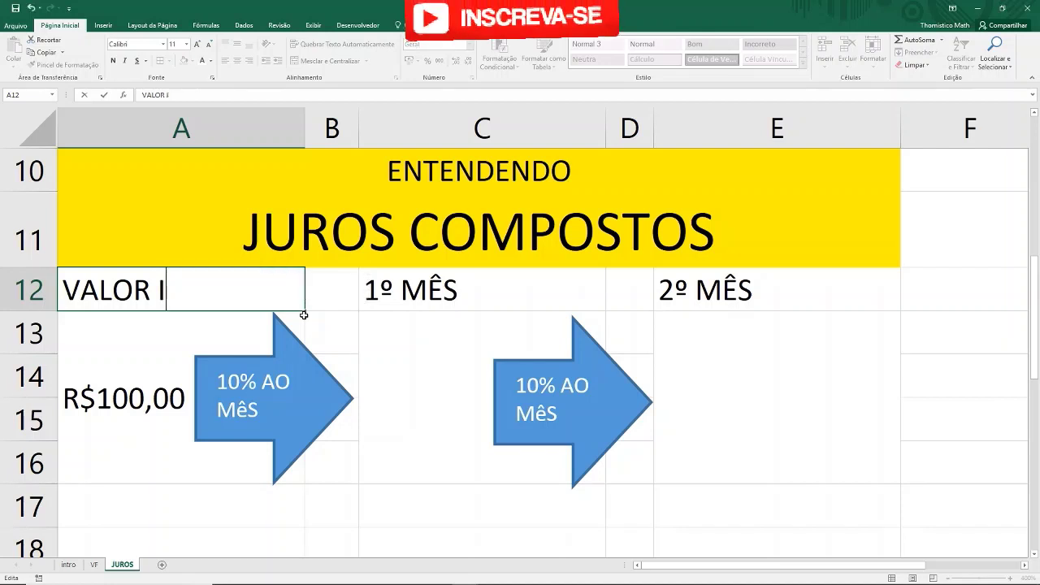
text(NICIAL)
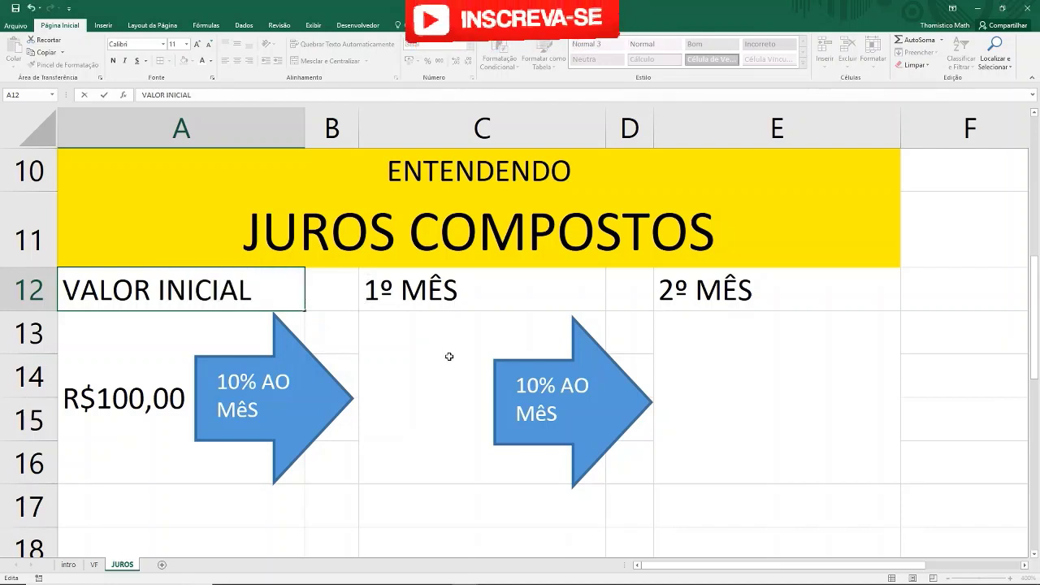
click(464, 337)
click(491, 291)
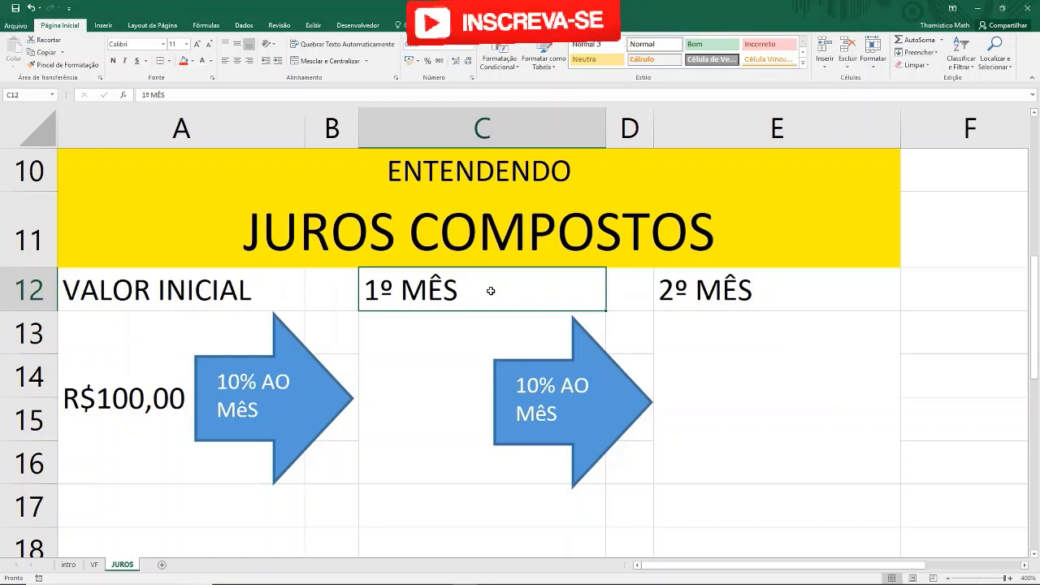
double_click(413, 409)
Enter =(10%*A13)+A13 in the compound 1º MÊS cell C13 and check the result
click(163, 457)
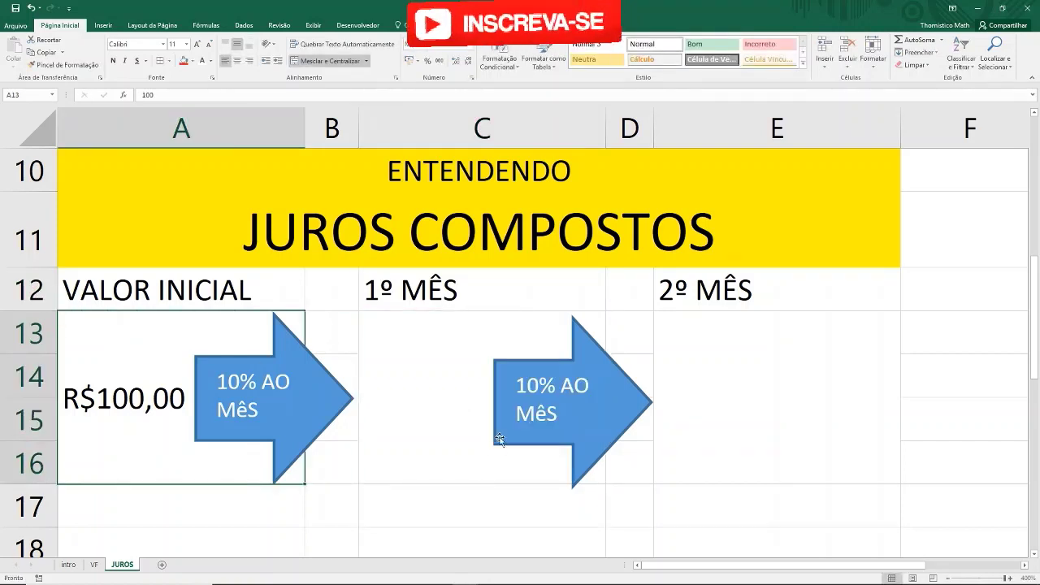
click(437, 400)
text(=)
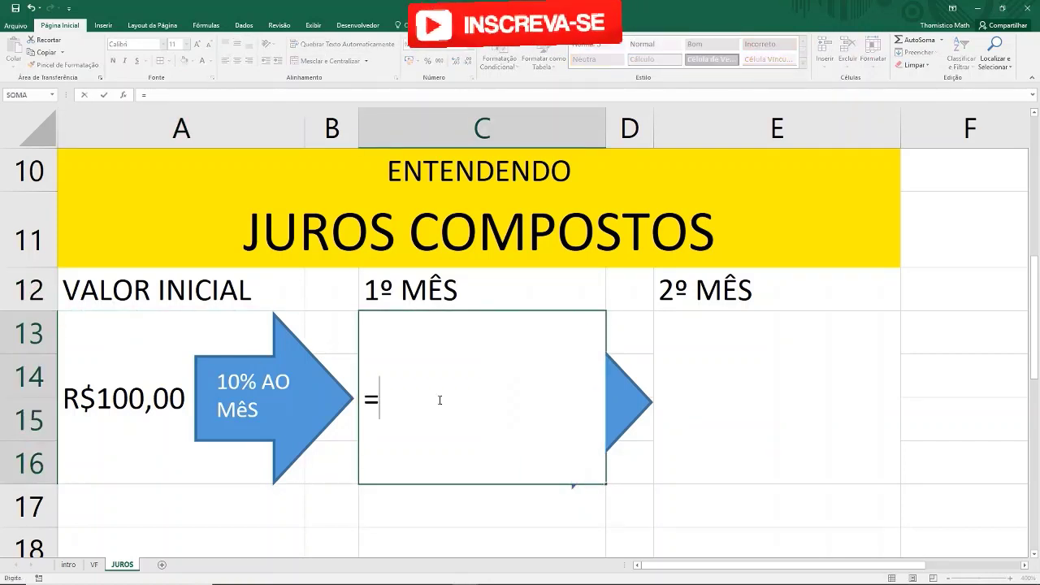
text(()
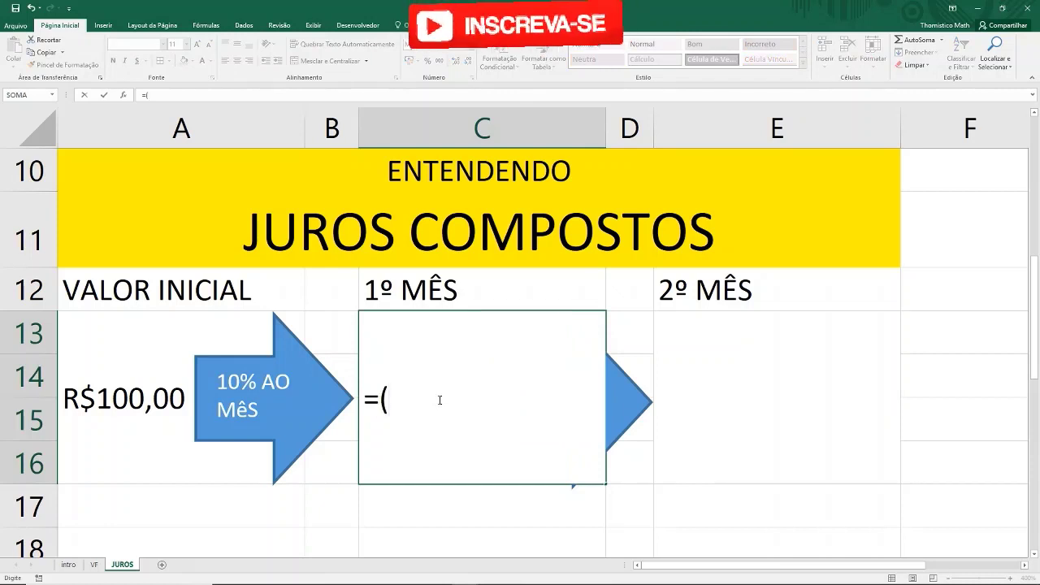
text(10%)
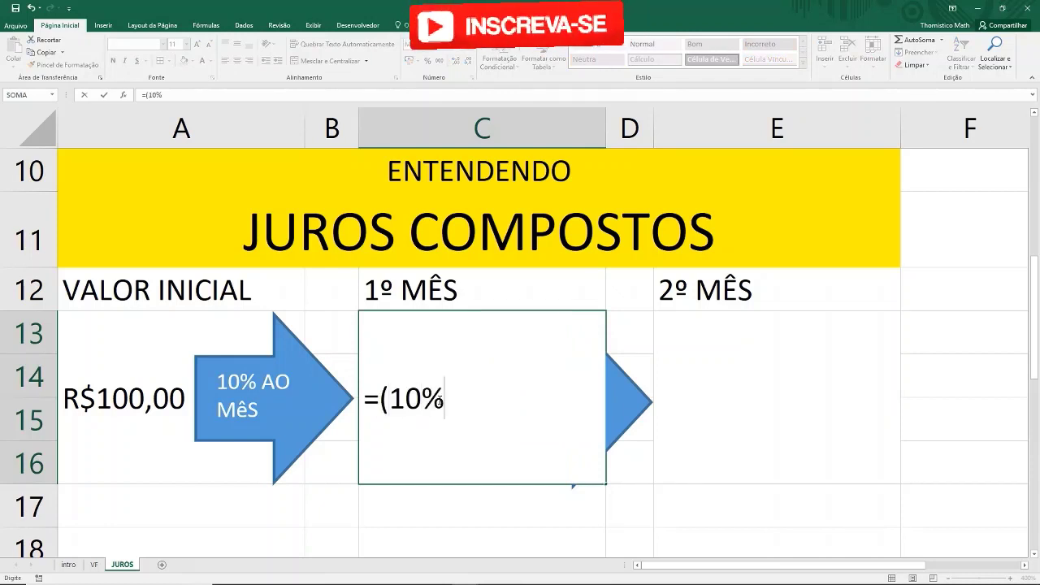
text(*)
click(129, 386)
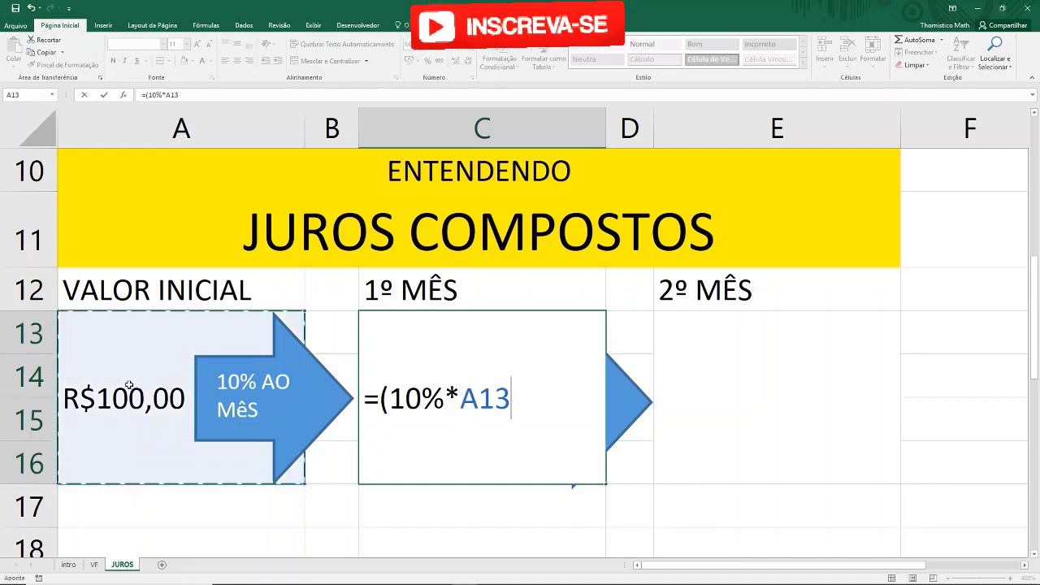
text())
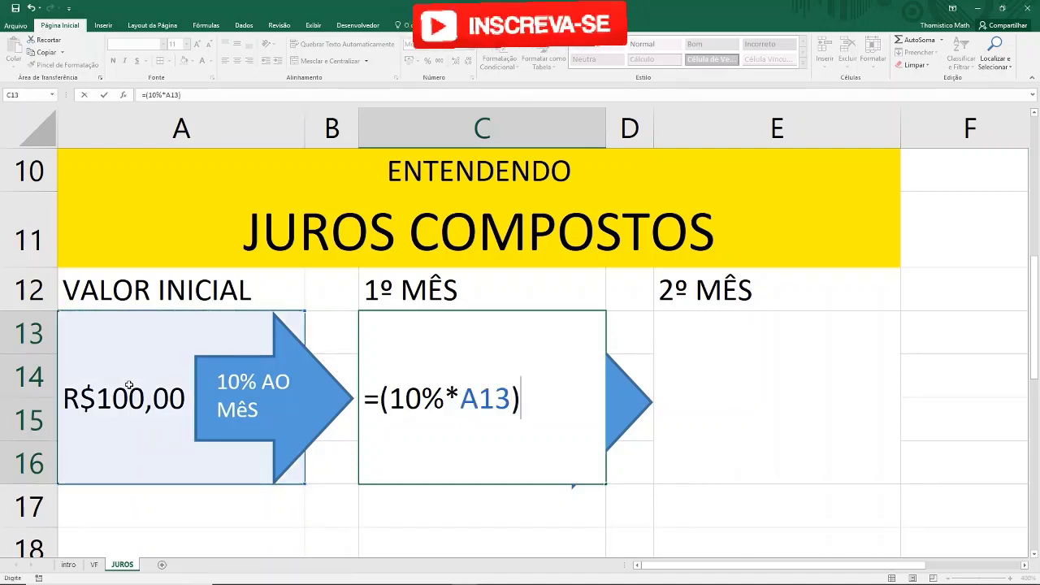
text(+)
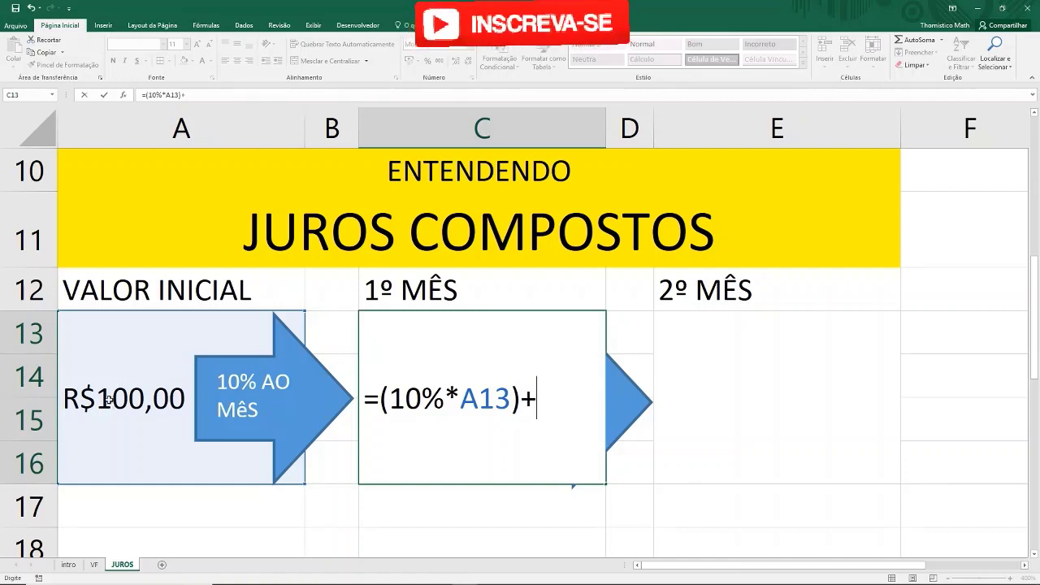
click(115, 389)
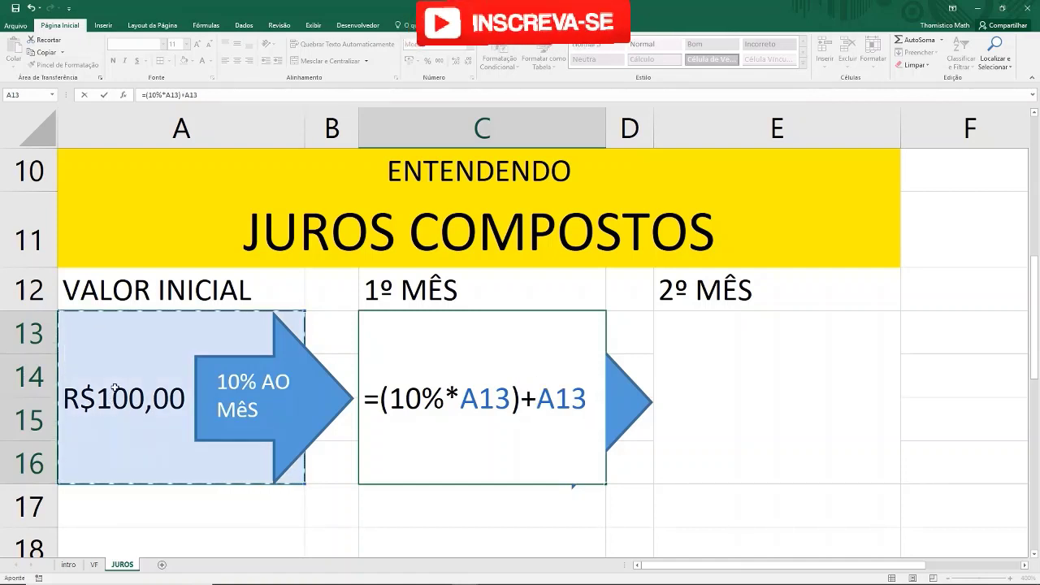
key(Return)
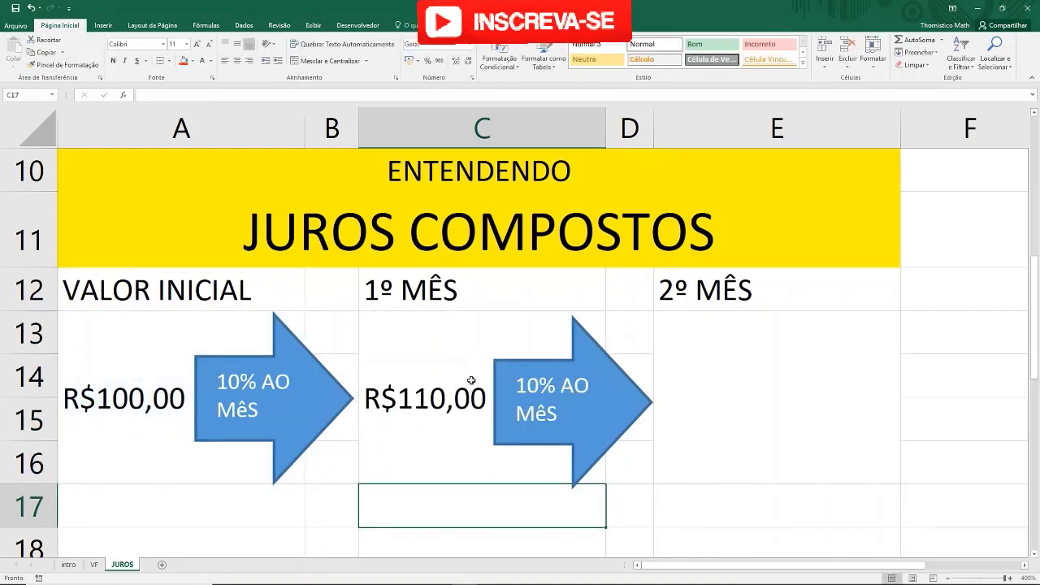
click(466, 382)
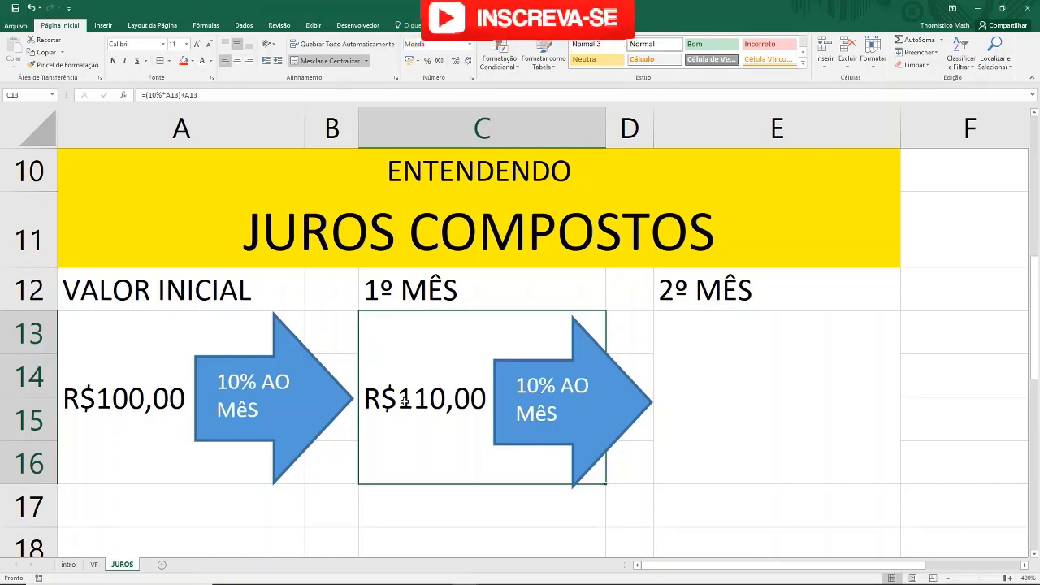
Enter =(10%*C13)+C13 in the compound 2º MÊS cell E13
click(757, 402)
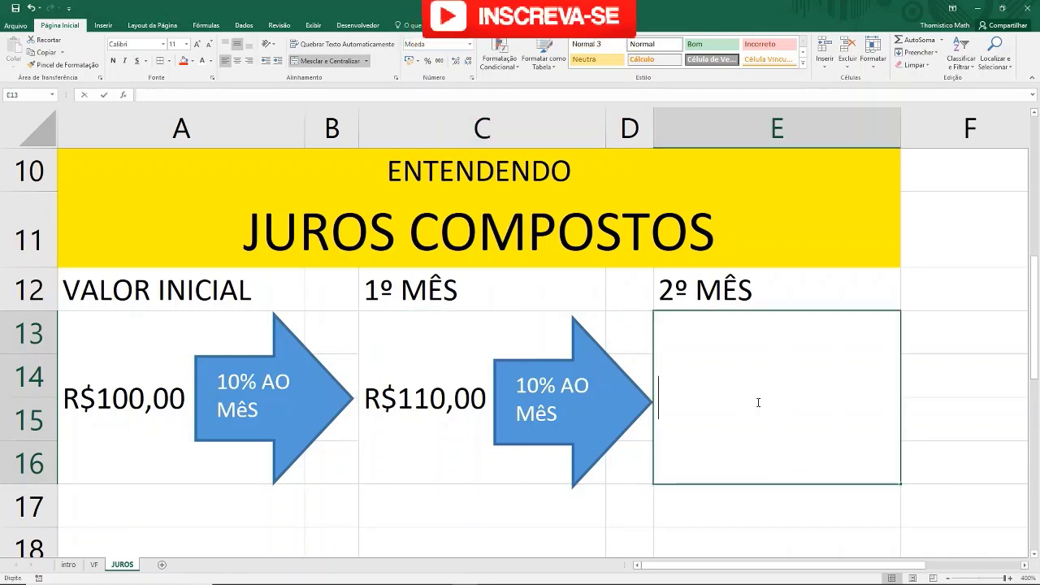
double_click(757, 403)
click(509, 396)
click(693, 384)
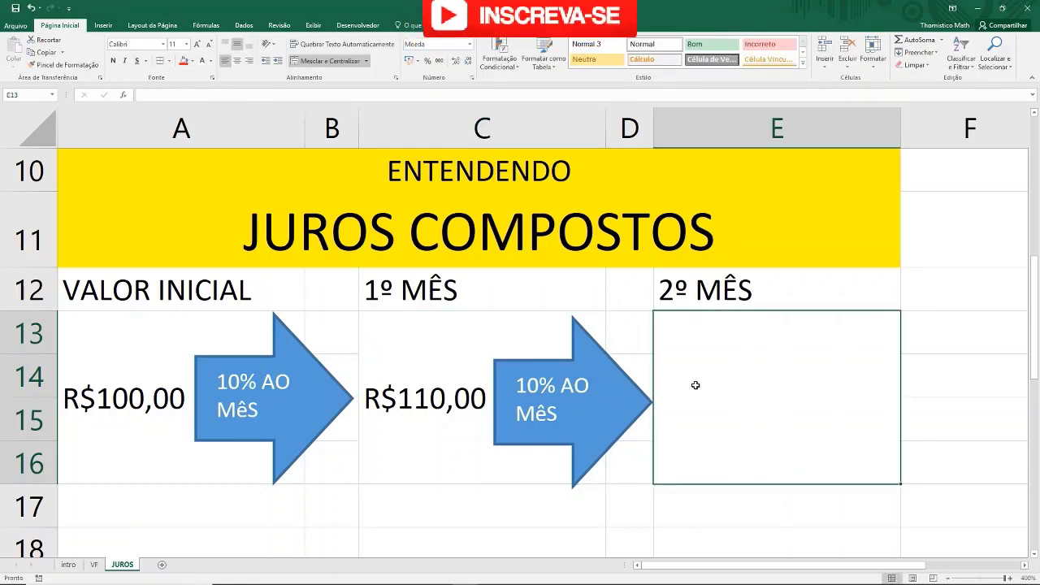
double_click(697, 385)
text(=)
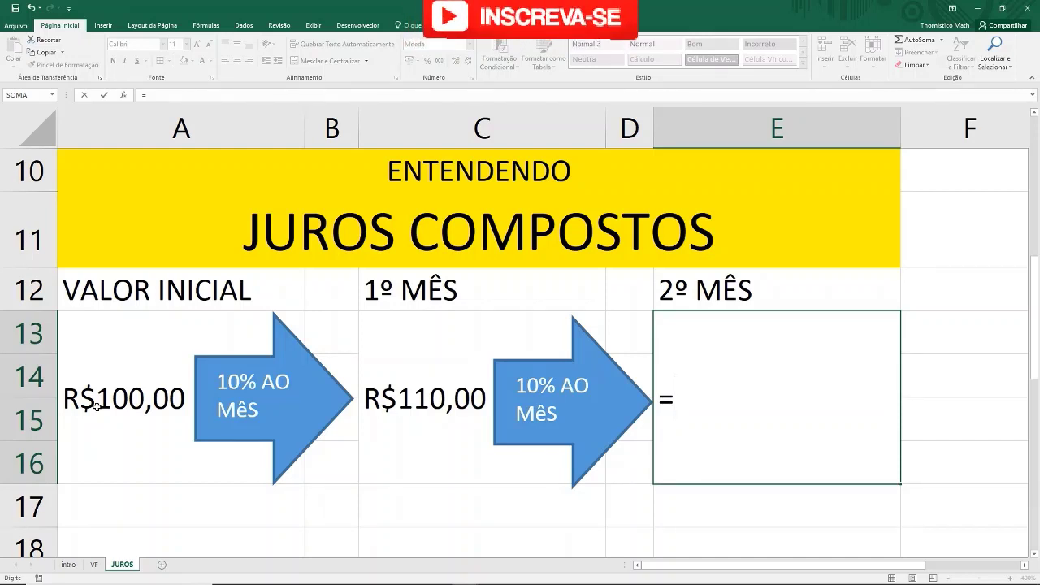
text(()
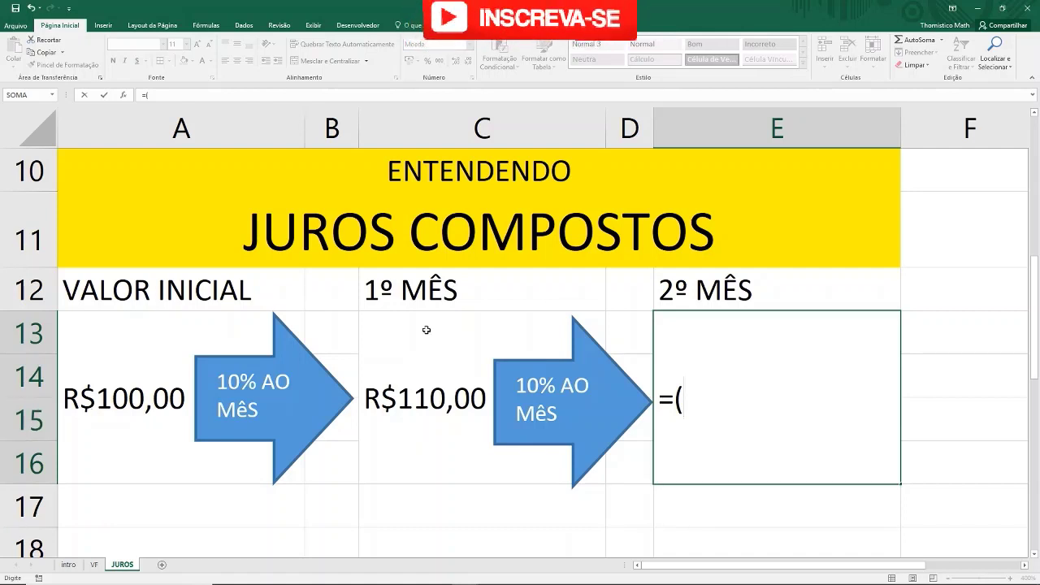
text(10)
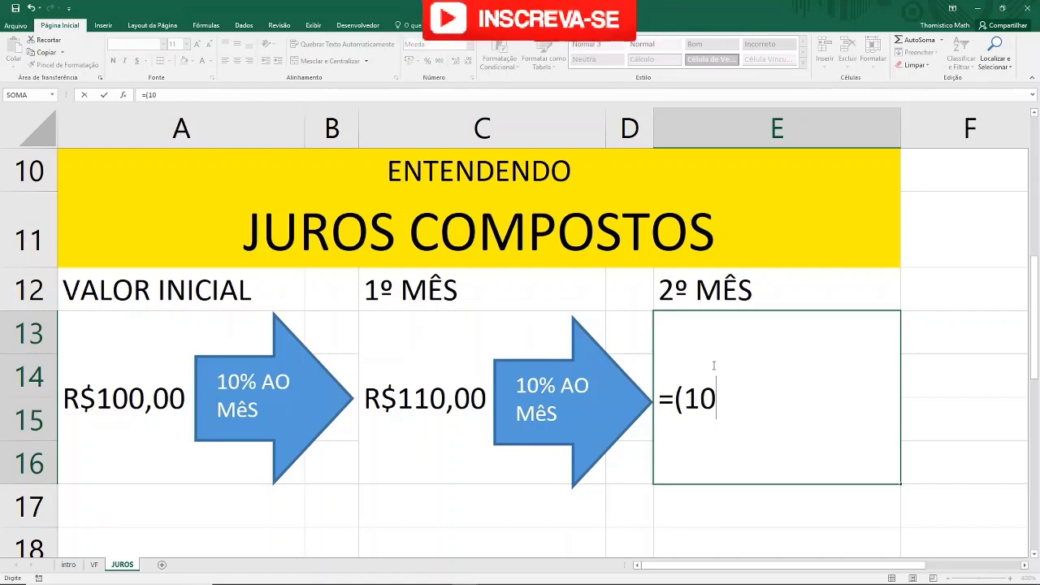
text(%)
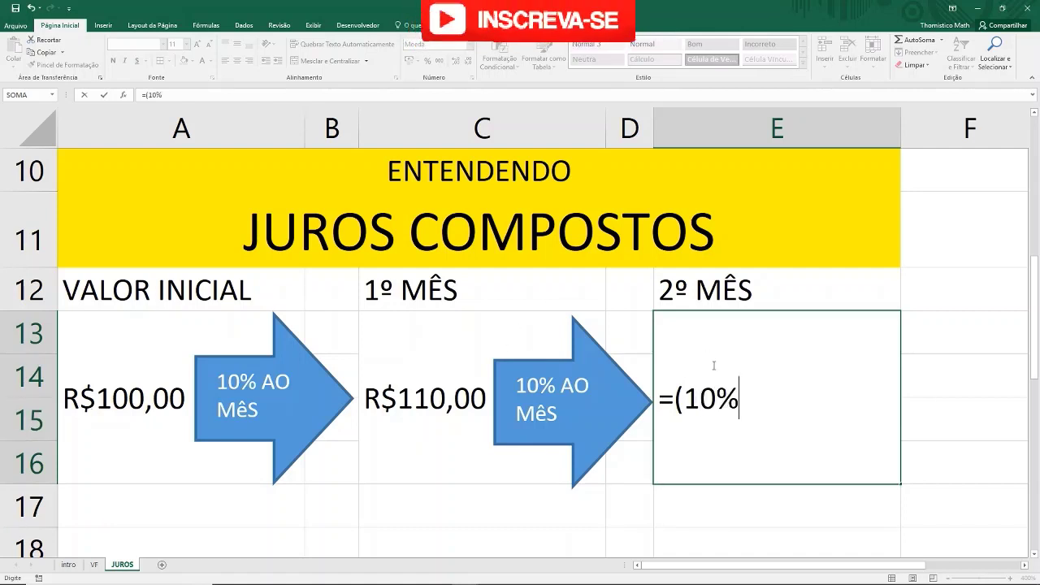
text(*)
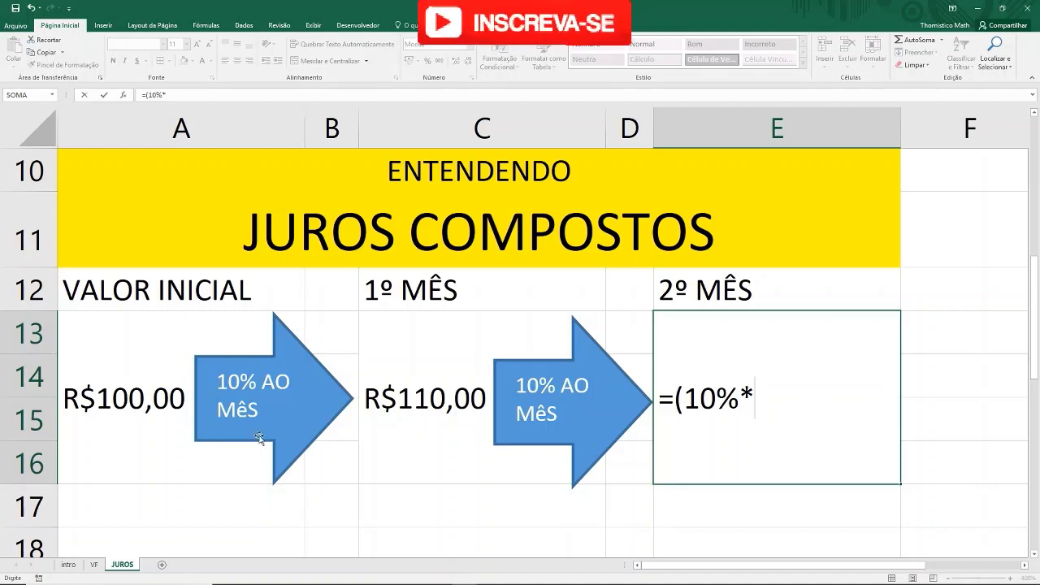
click(452, 388)
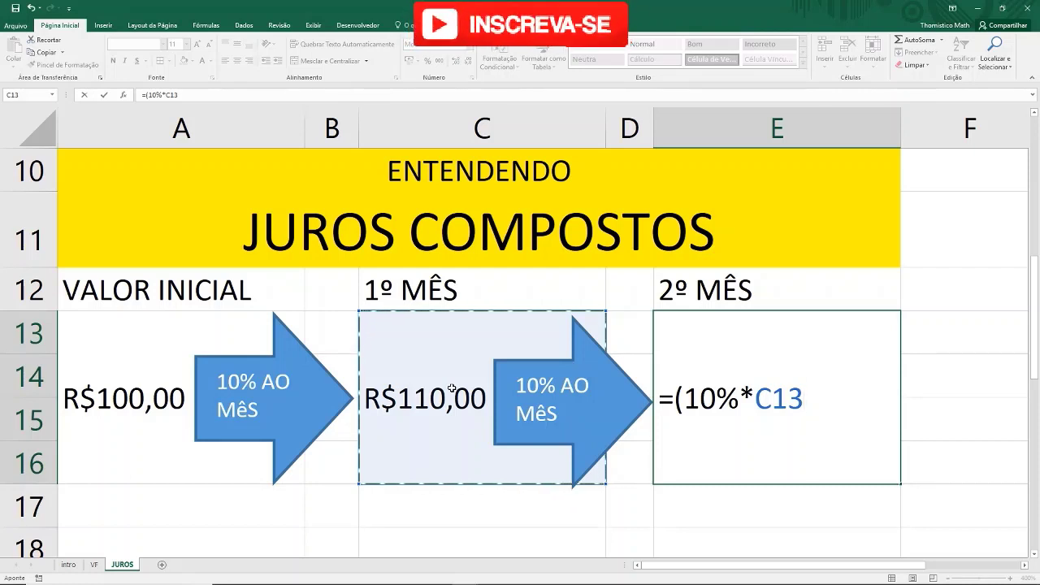
drag(804, 399, 755, 401)
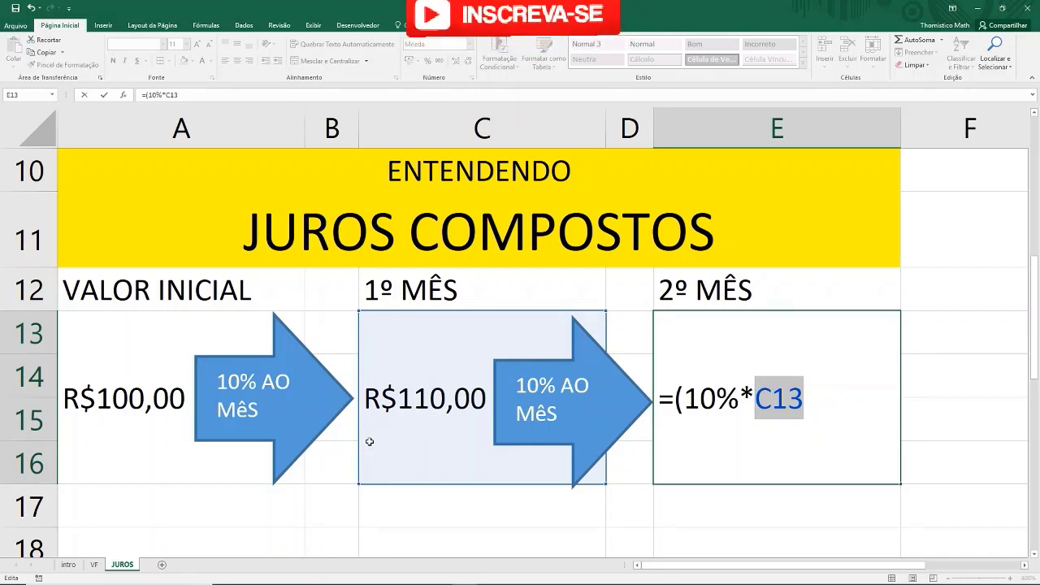
click(841, 393)
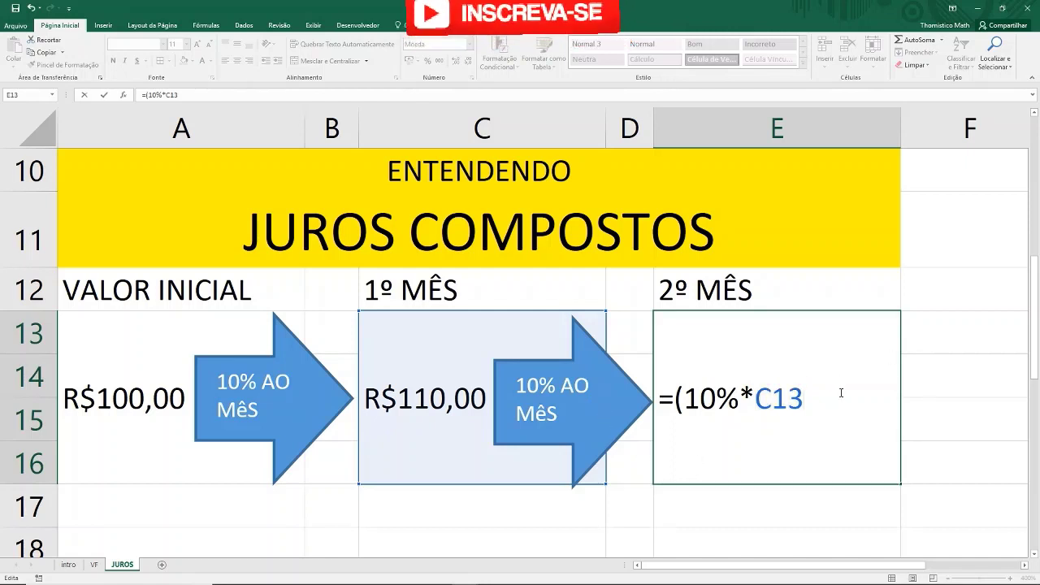
text()+)
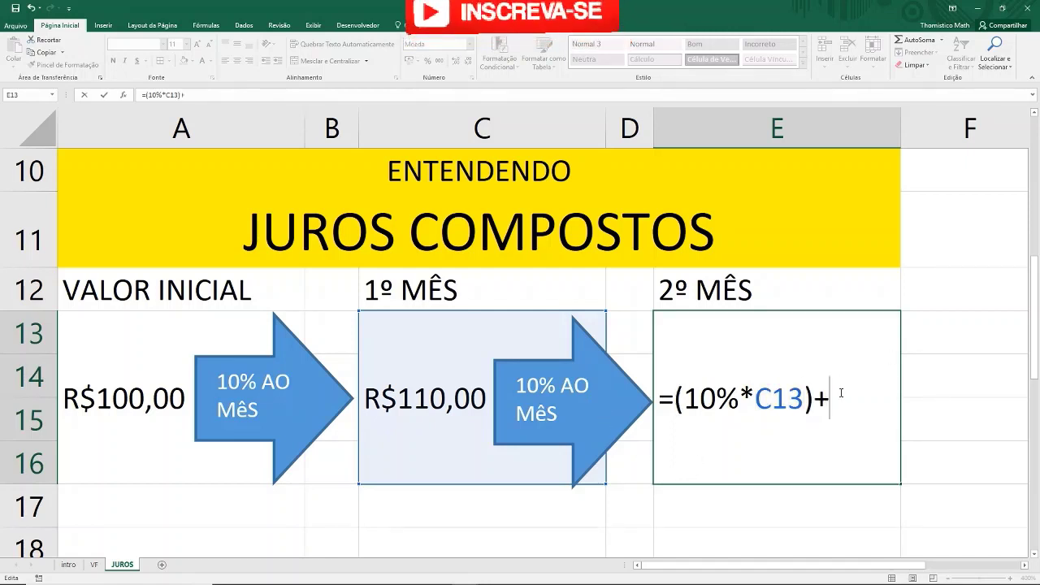
click(424, 372)
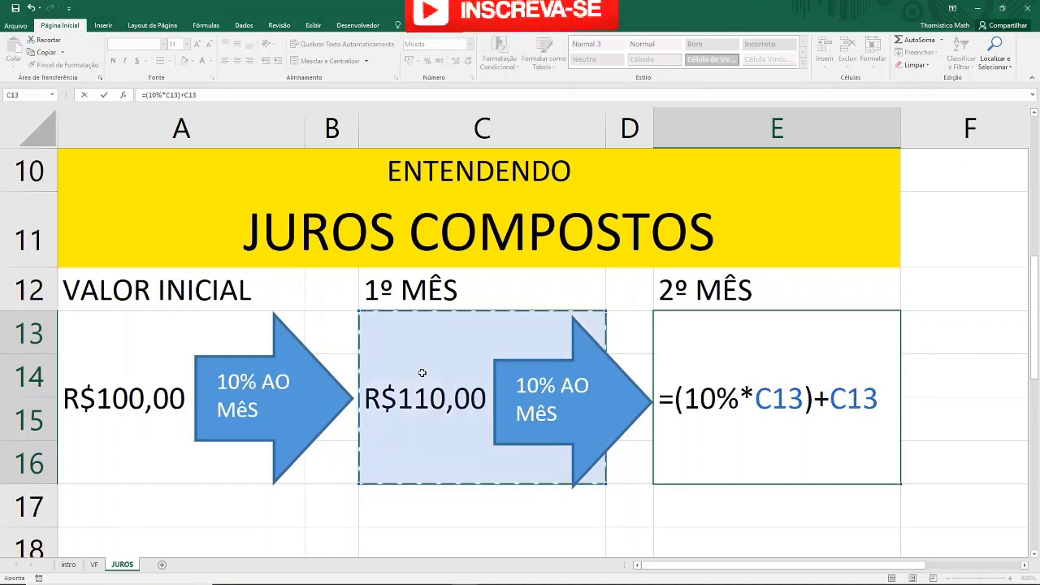
key(Return)
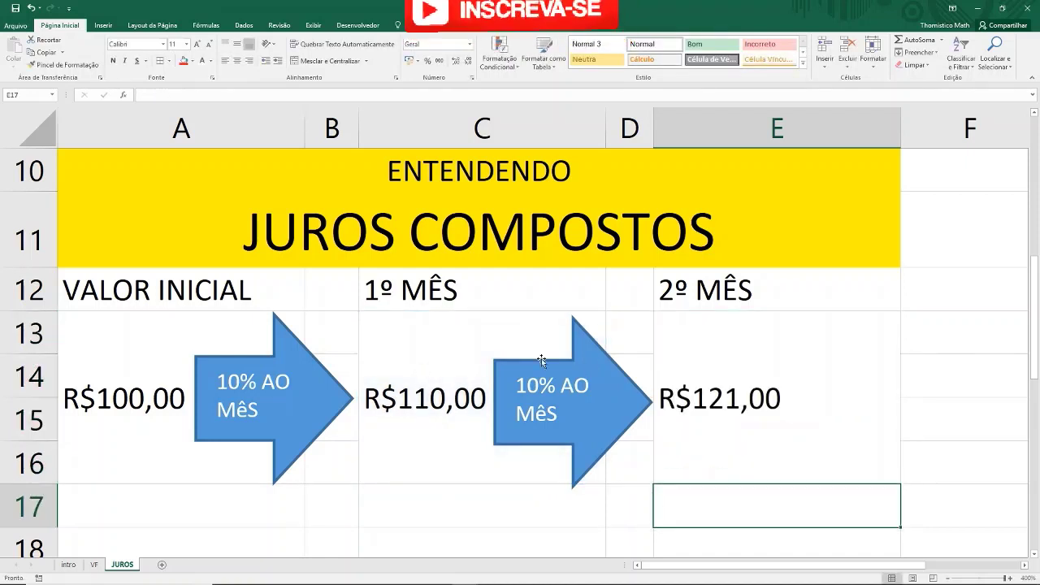
click(776, 395)
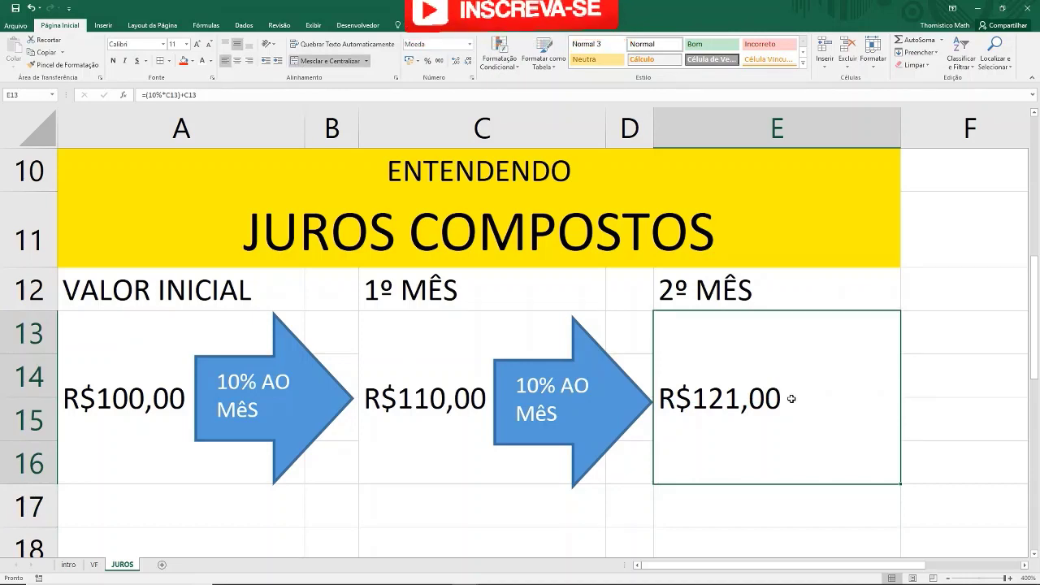
scroll(700, 400, up, 1)
scroll(700, 400, up, 2)
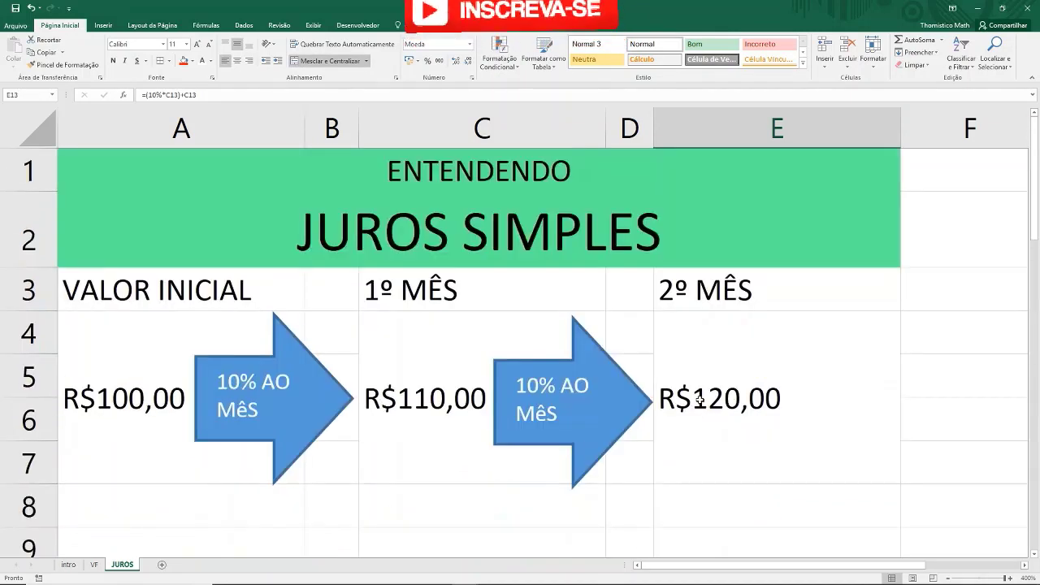
click(803, 400)
click(412, 403)
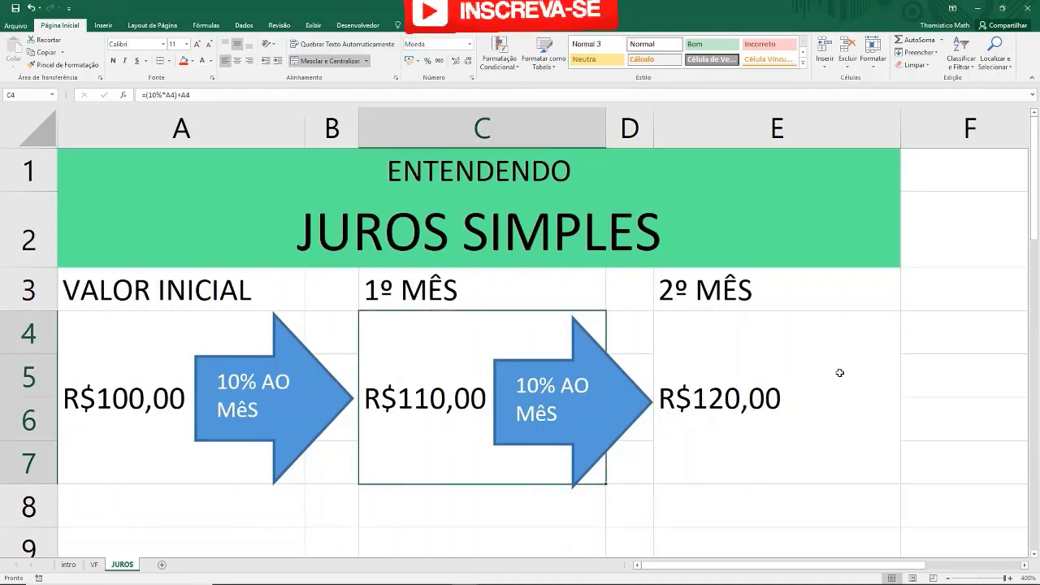
click(727, 383)
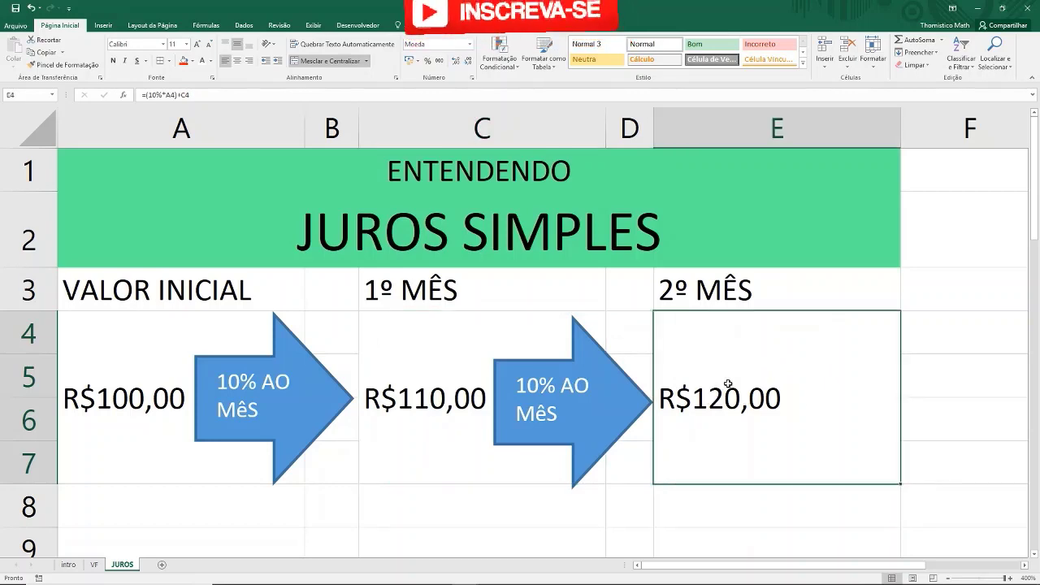
scroll(728, 383, down, 3)
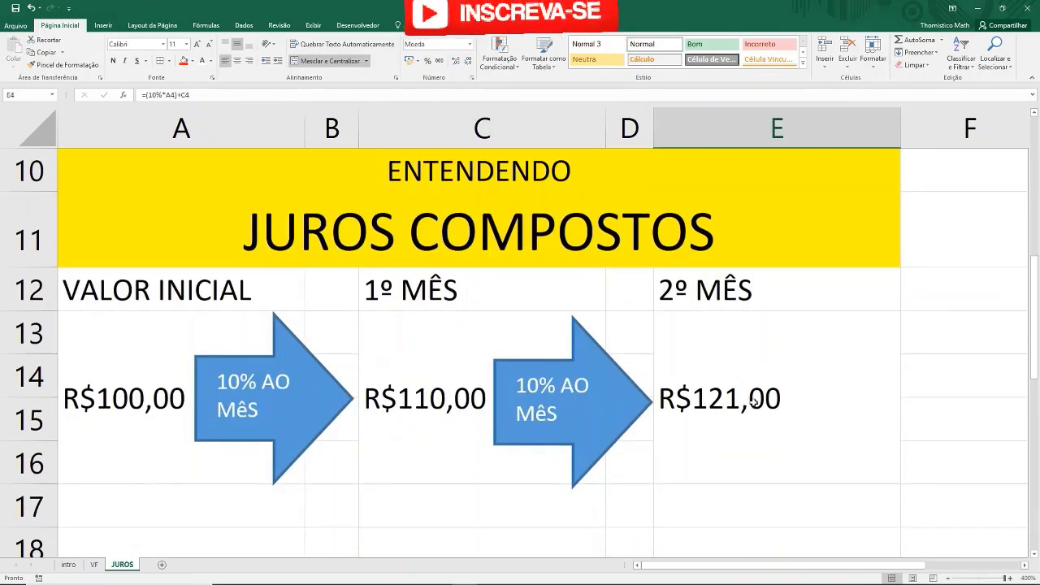
click(754, 402)
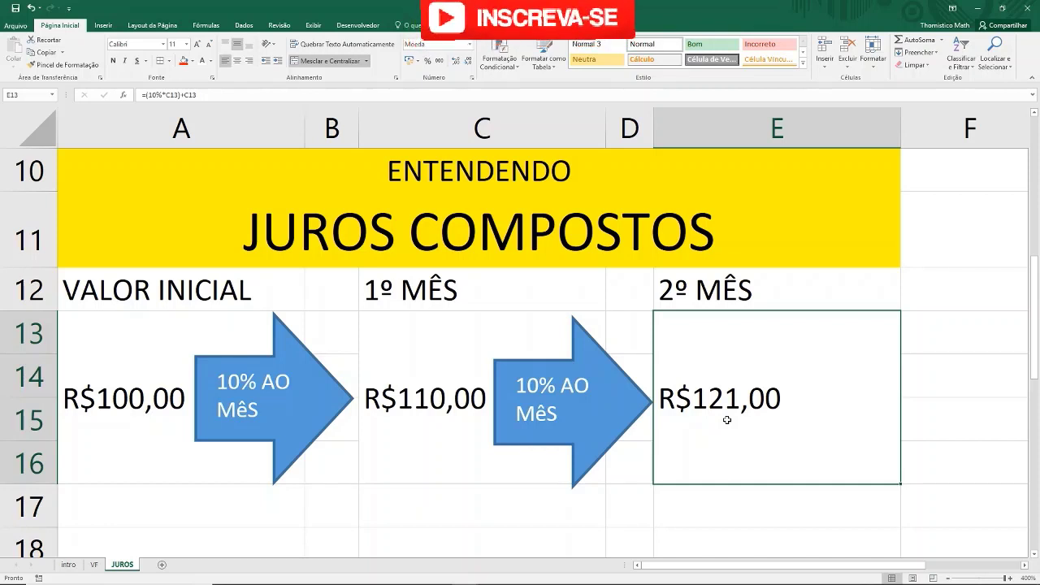
click(390, 348)
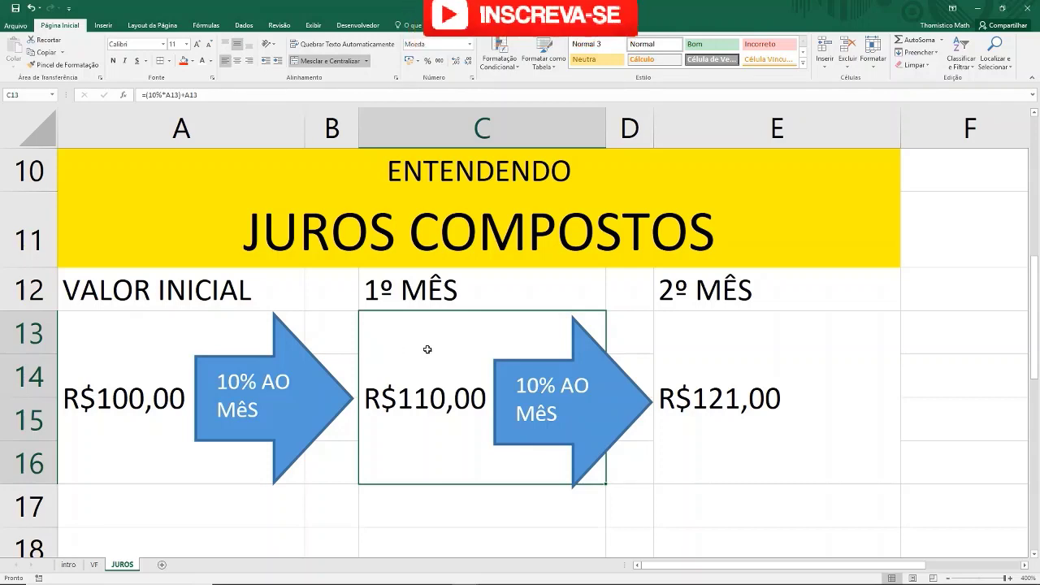
scroll(428, 350, down, 1)
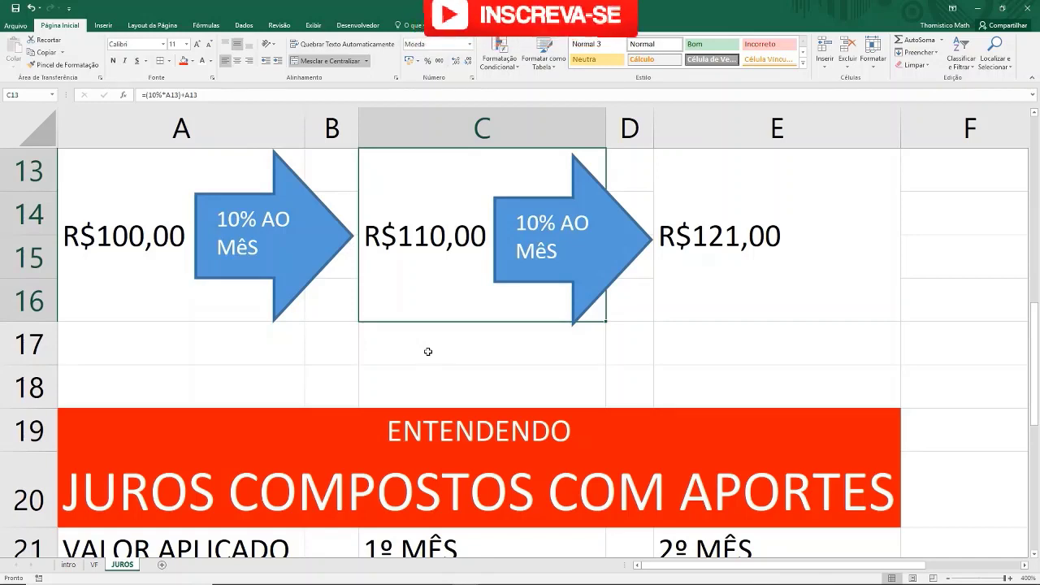
scroll(428, 349, down, 1)
scroll(429, 351, down, 1)
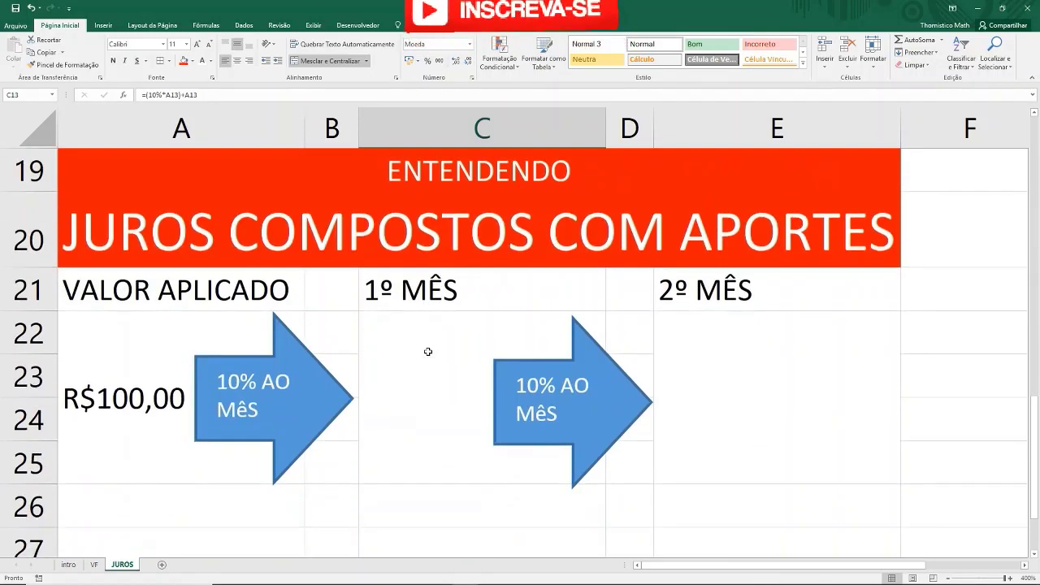
click(482, 323)
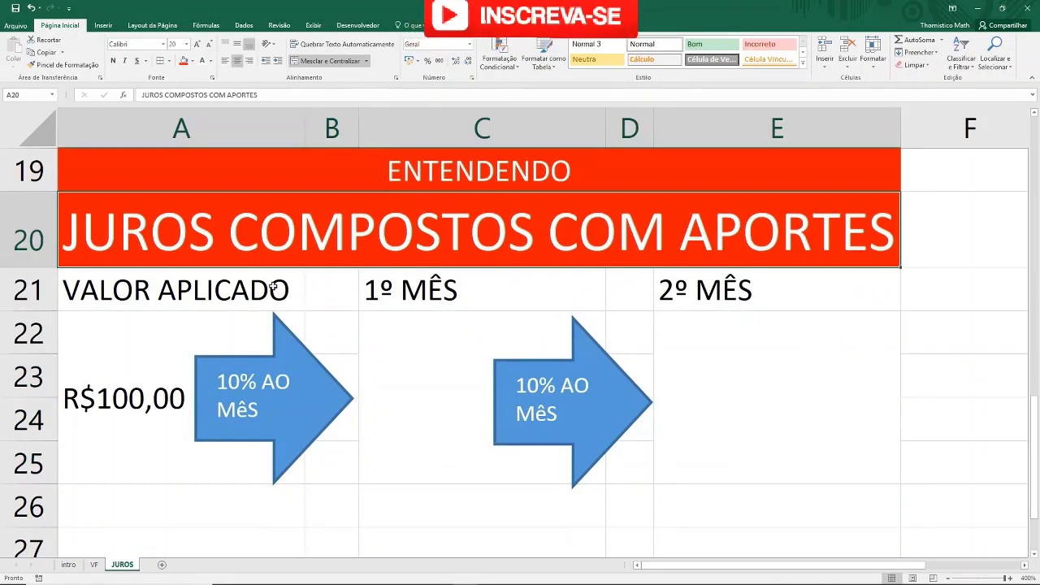
click(443, 307)
scroll(443, 309, up, 1)
scroll(443, 313, up, 1)
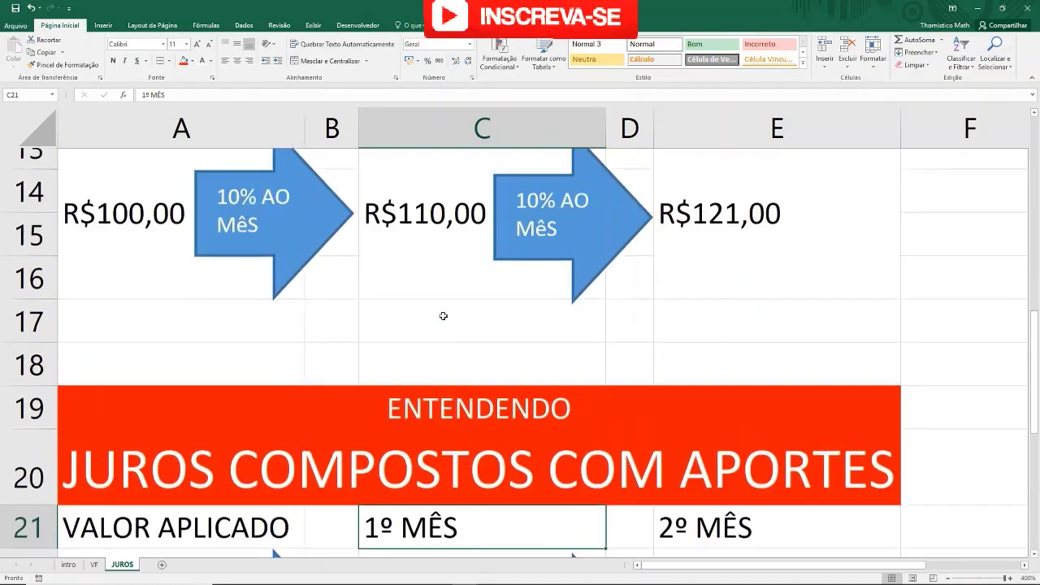
scroll(443, 316, up, 1)
scroll(441, 320, down, 1)
scroll(442, 323, down, 1)
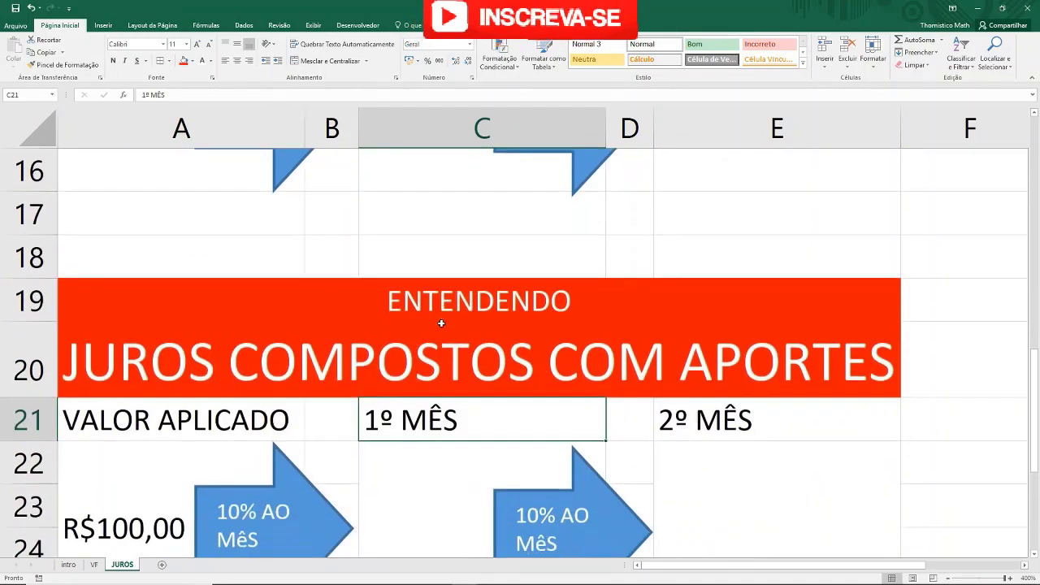
scroll(441, 325, down, 1)
click(447, 378)
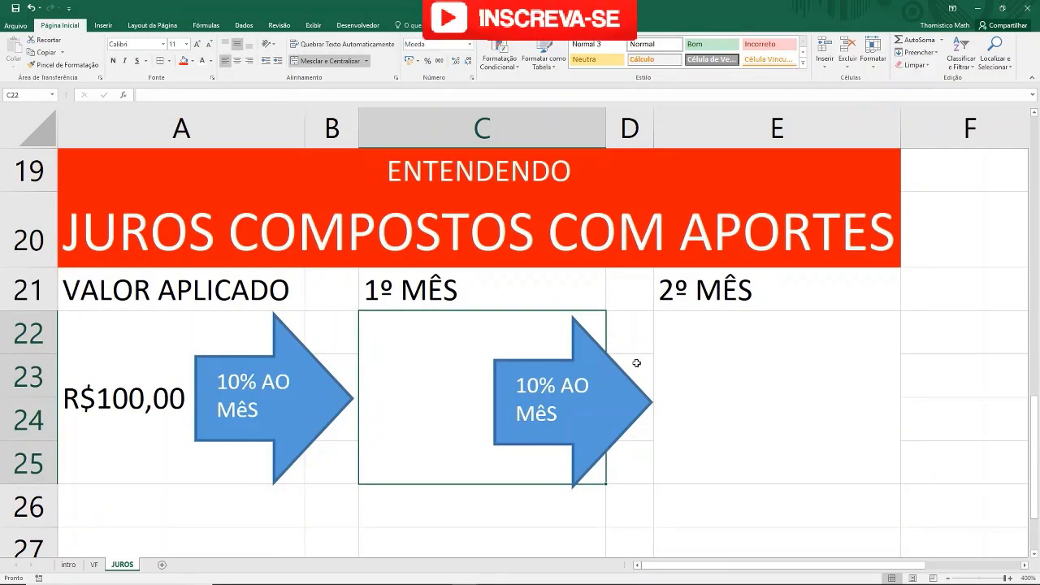
click(695, 368)
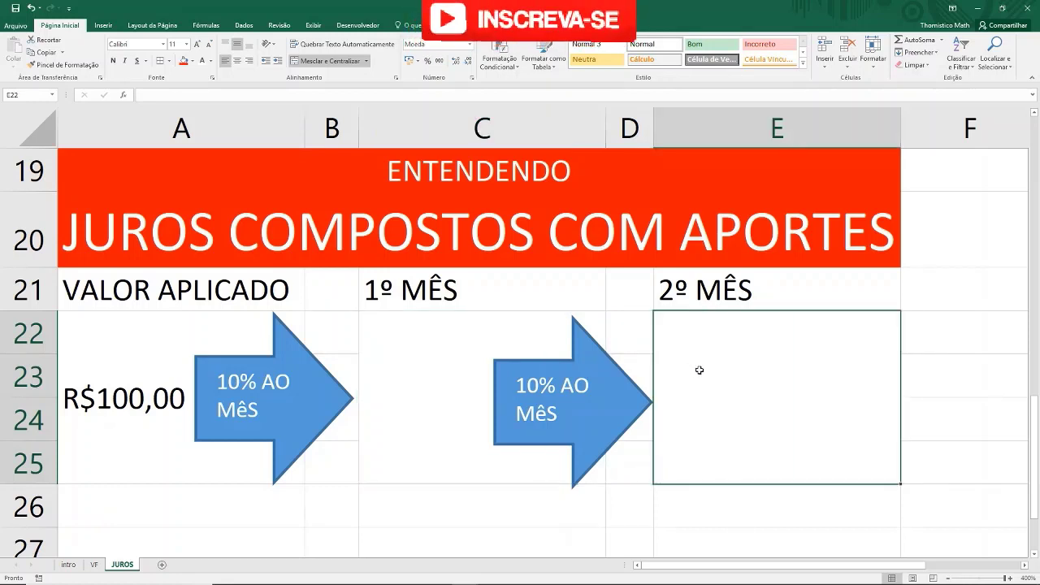
click(404, 379)
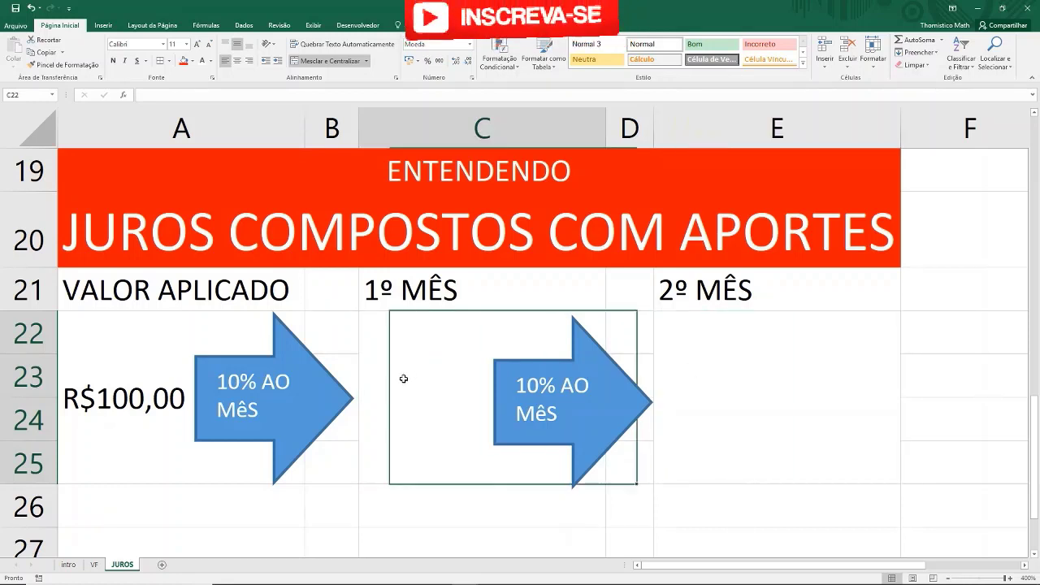
click(148, 374)
click(424, 383)
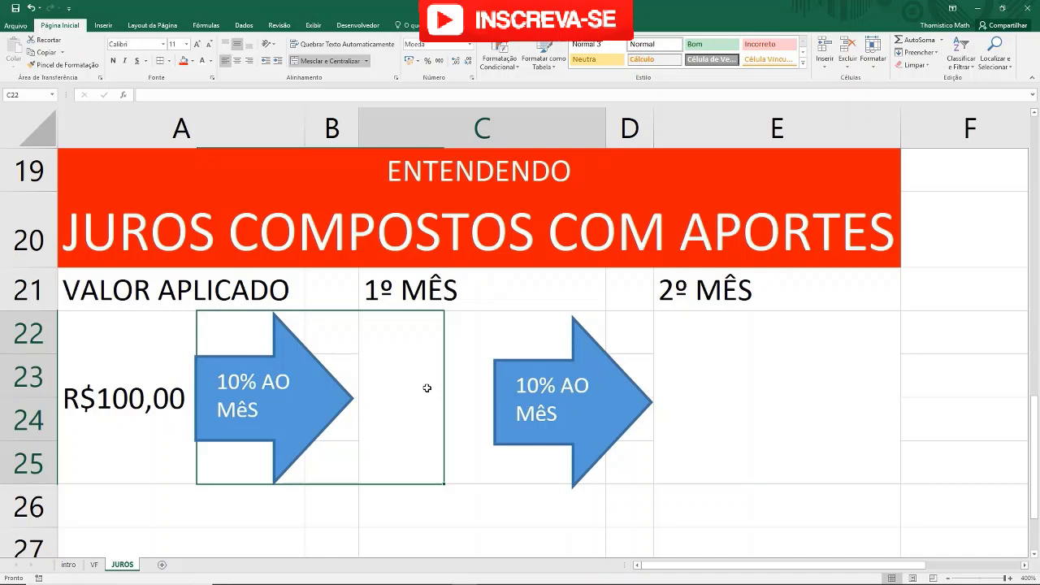
click(126, 410)
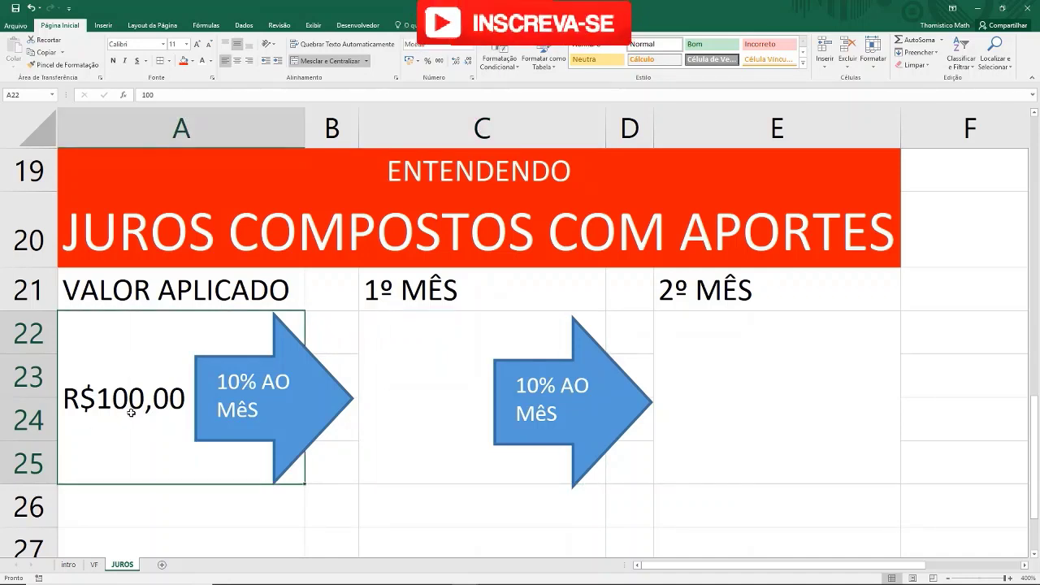
click(241, 395)
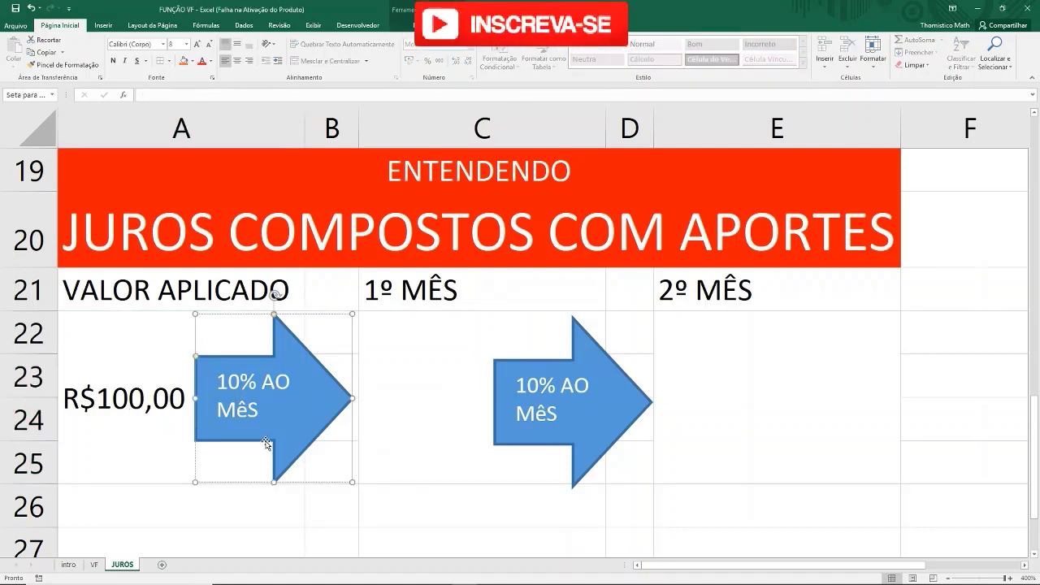
click(267, 442)
key(Escape)
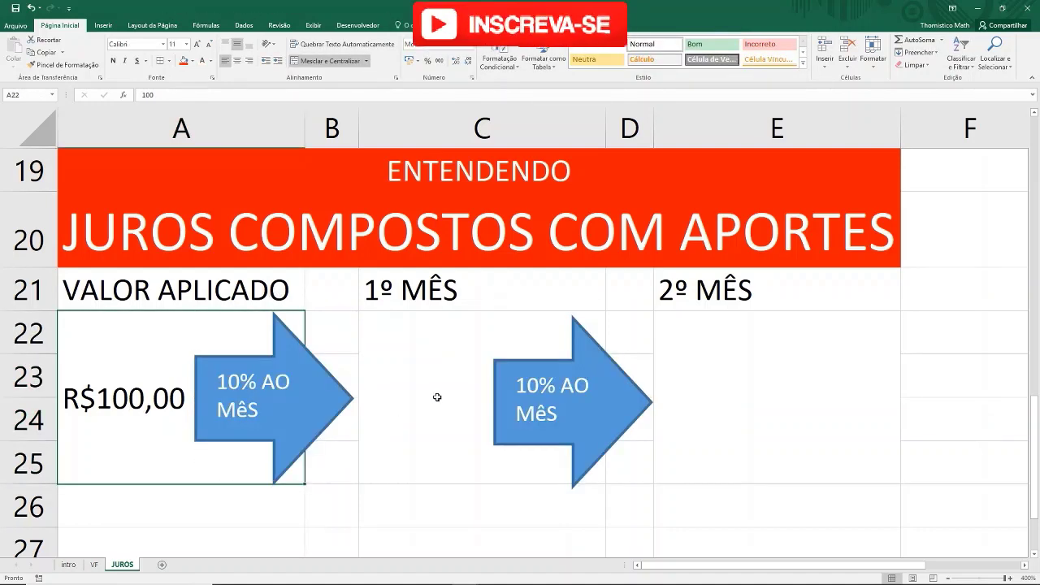
click(436, 396)
scroll(437, 397, up, 1)
scroll(437, 396, up, 4)
scroll(436, 396, up, 1)
scroll(436, 397, down, 2)
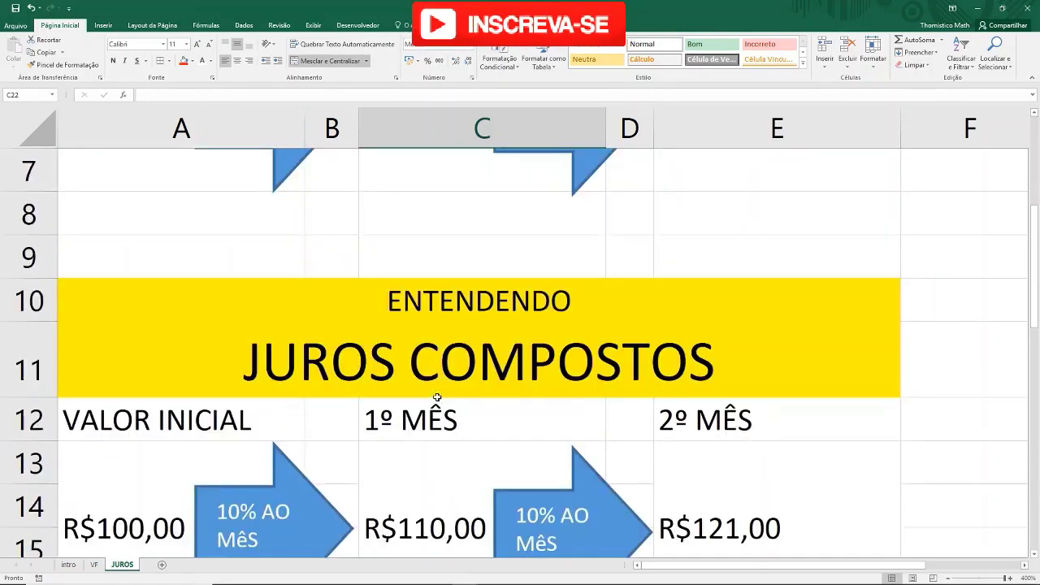
scroll(436, 396, down, 1)
Open C13's formula to show its A13 references, leaving it unchanged
click(427, 402)
double_click(426, 403)
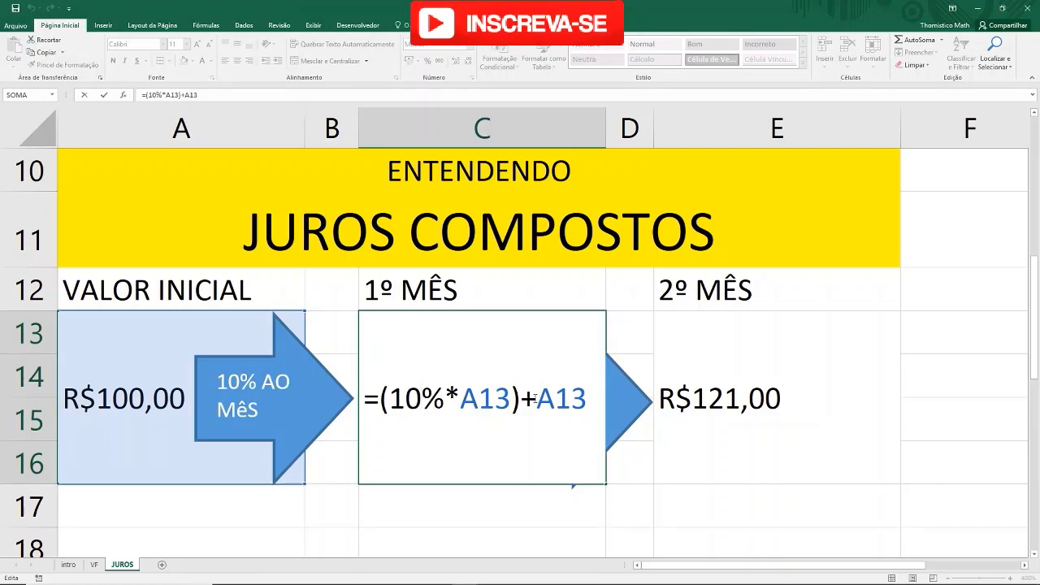
drag(510, 399, 496, 399)
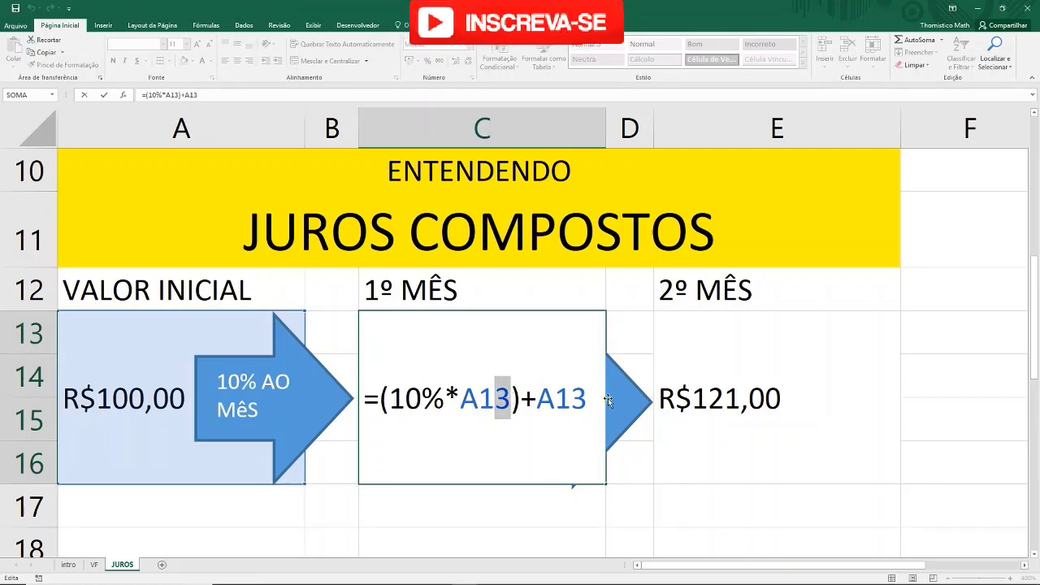
key(Escape)
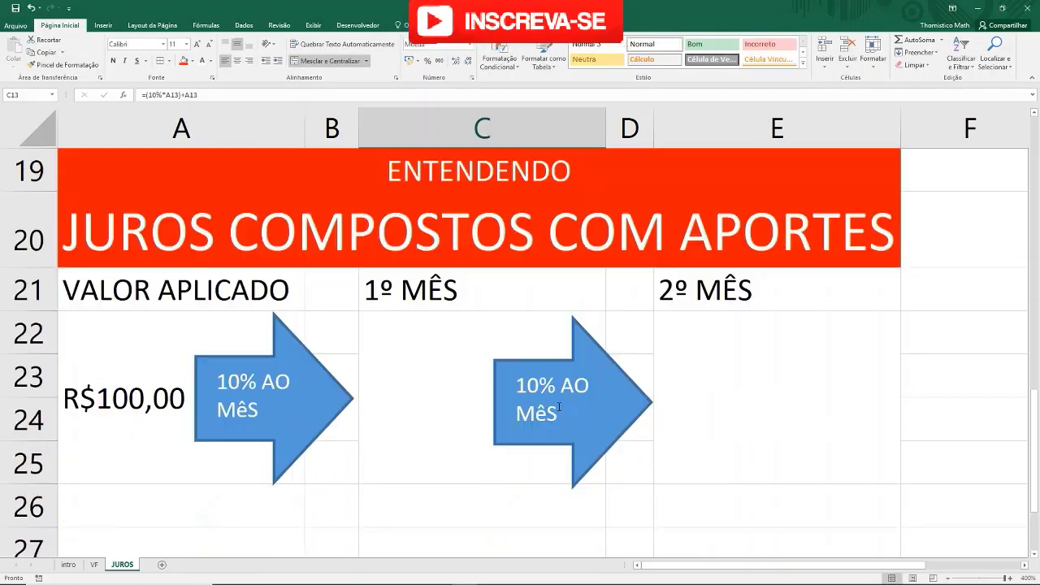
Enter =(10%*A22)+A22 in the aportes 1º MÊS cell C22
scroll(528, 407, down, 3)
double_click(422, 406)
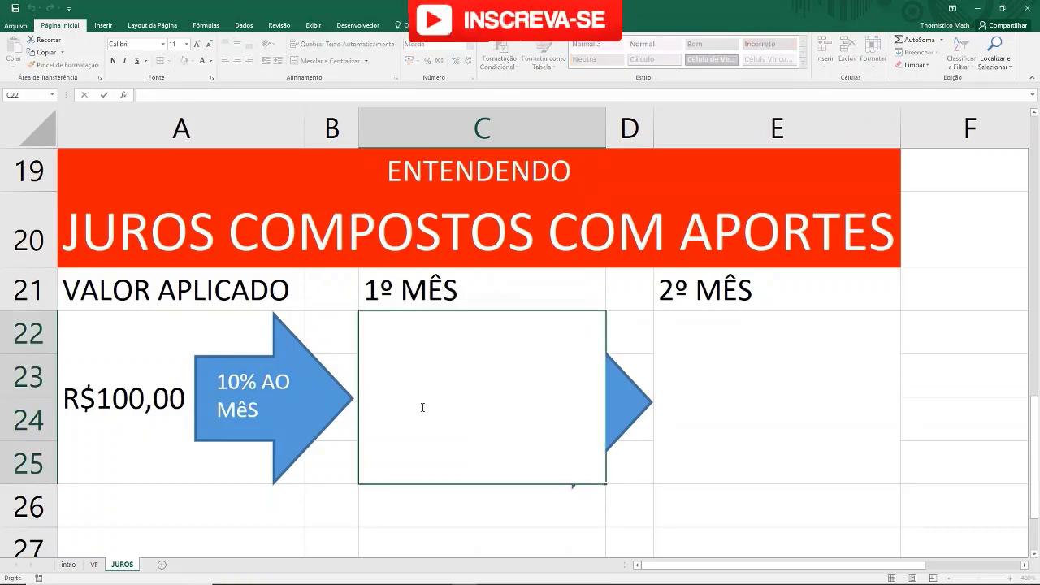
text(=)
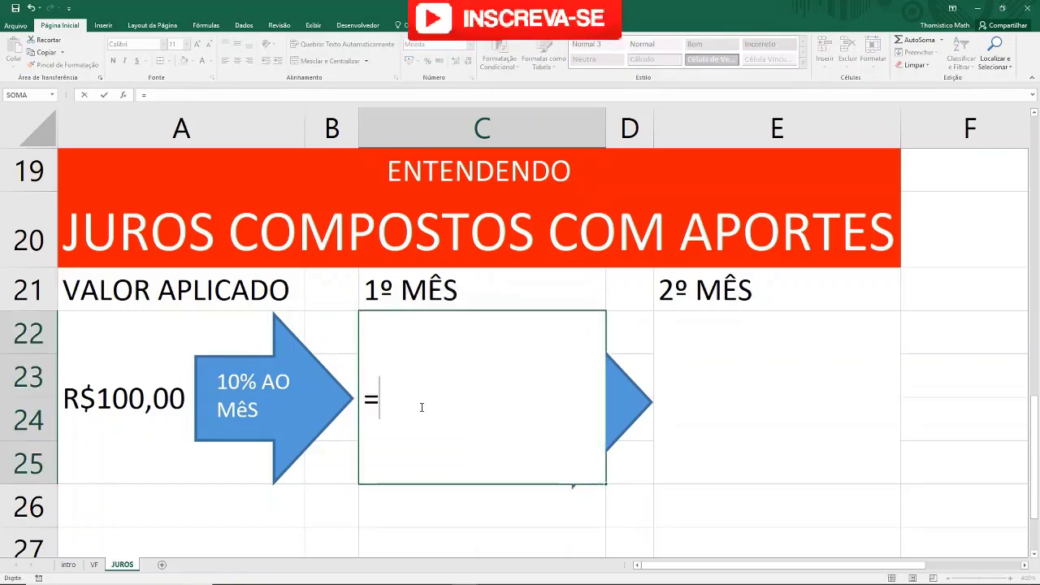
text((10)
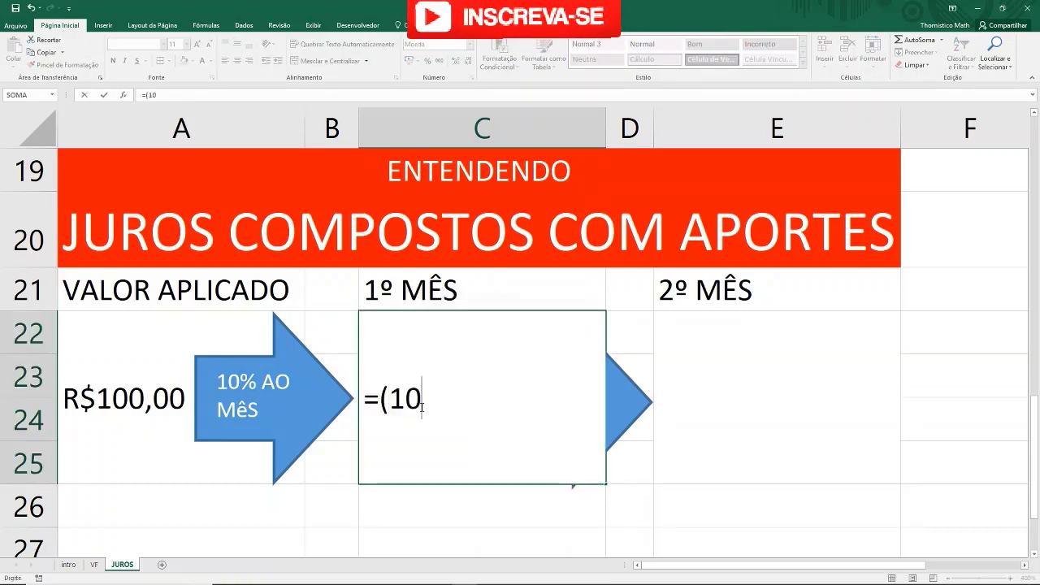
text(%*)
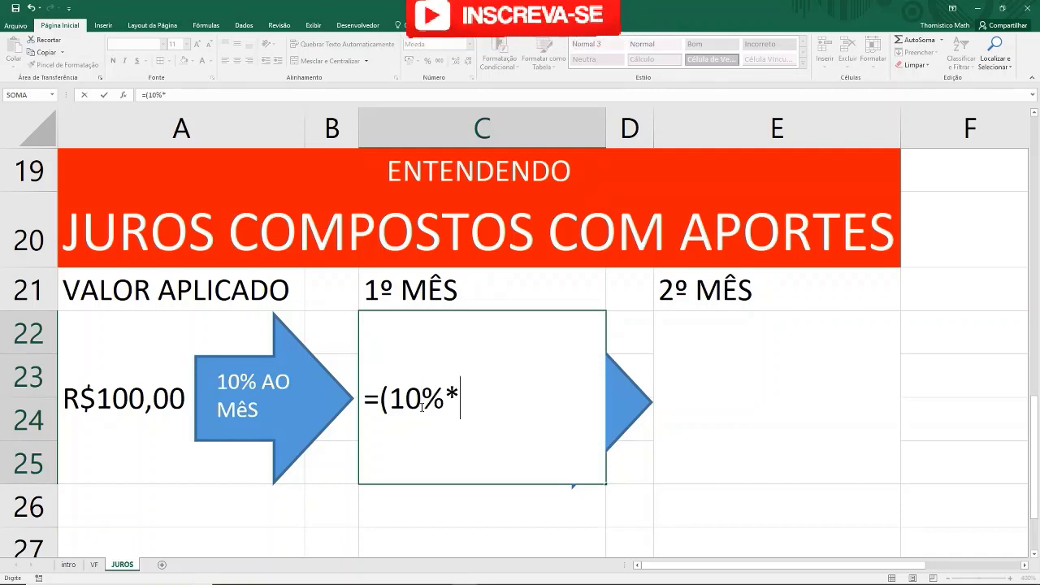
click(103, 406)
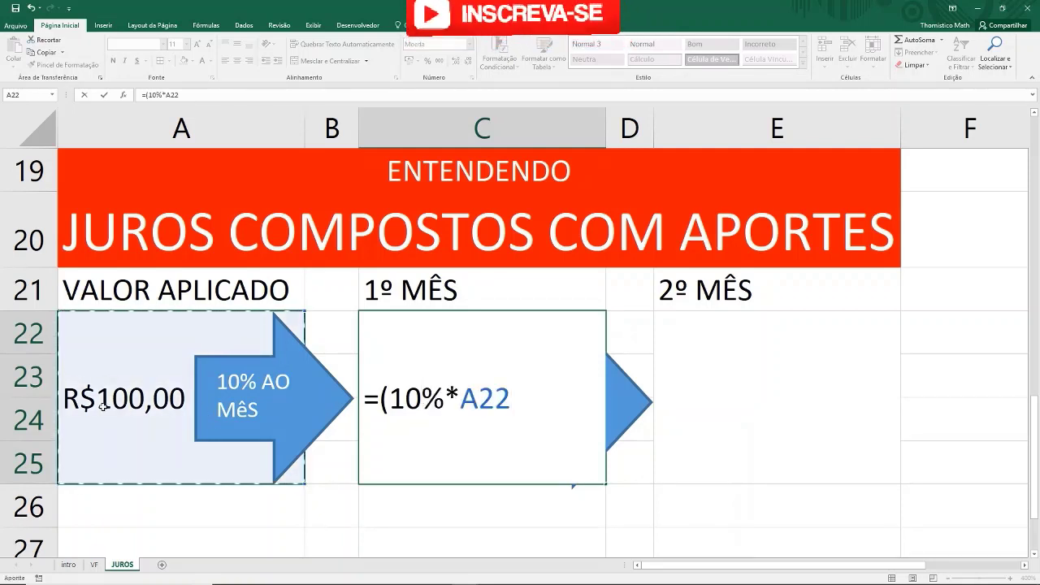
text()+)
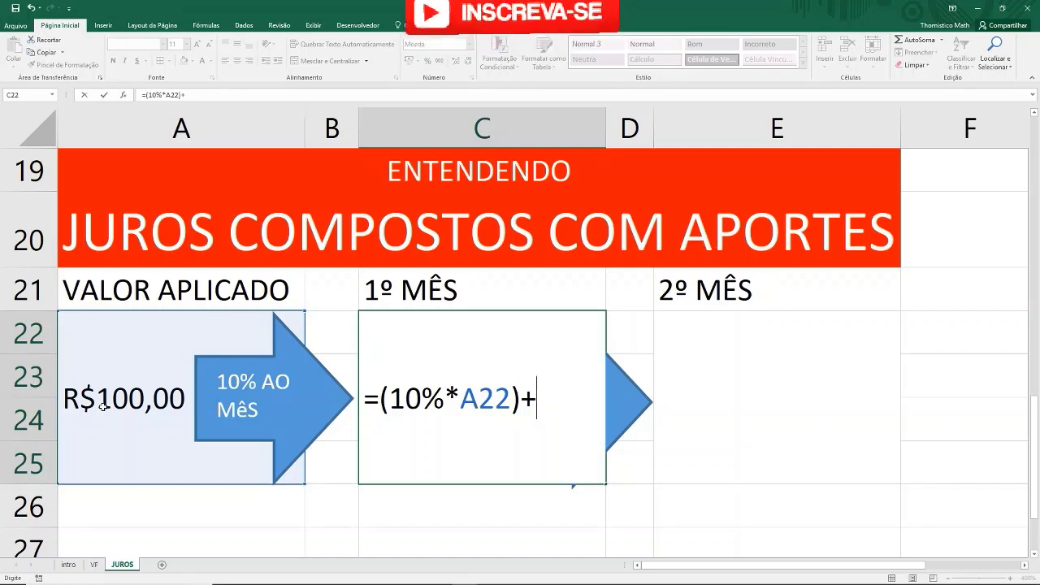
text(A22)
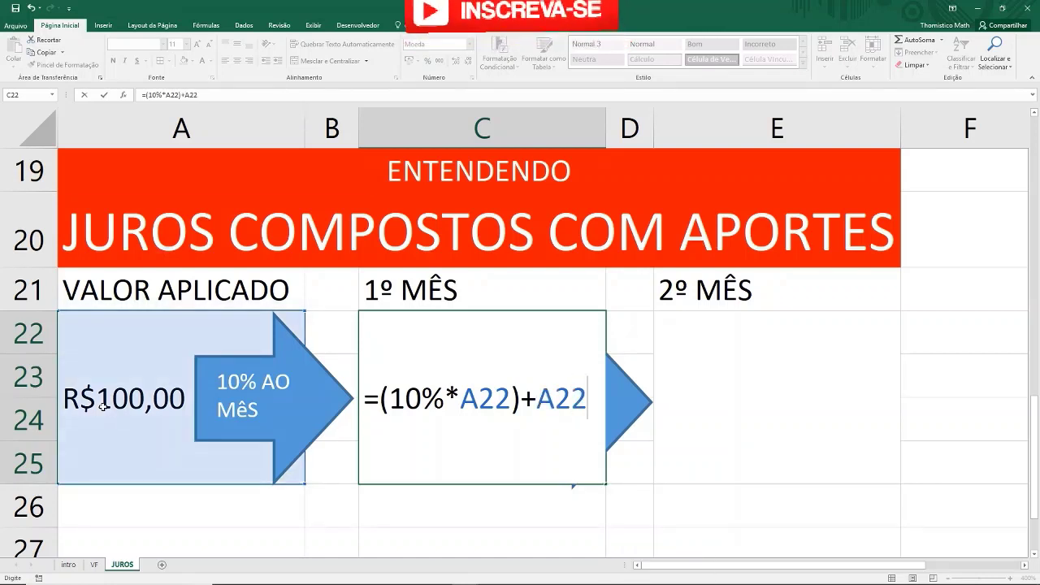
key(Return)
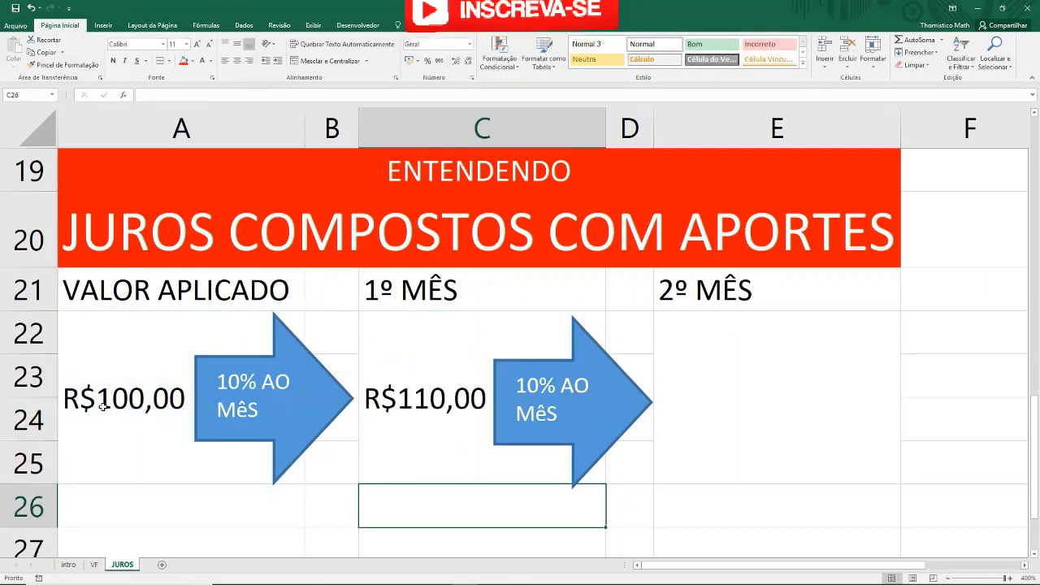
Recheck the C22 formula, then retype APLICADO as INICIAL in heading A21
double_click(434, 393)
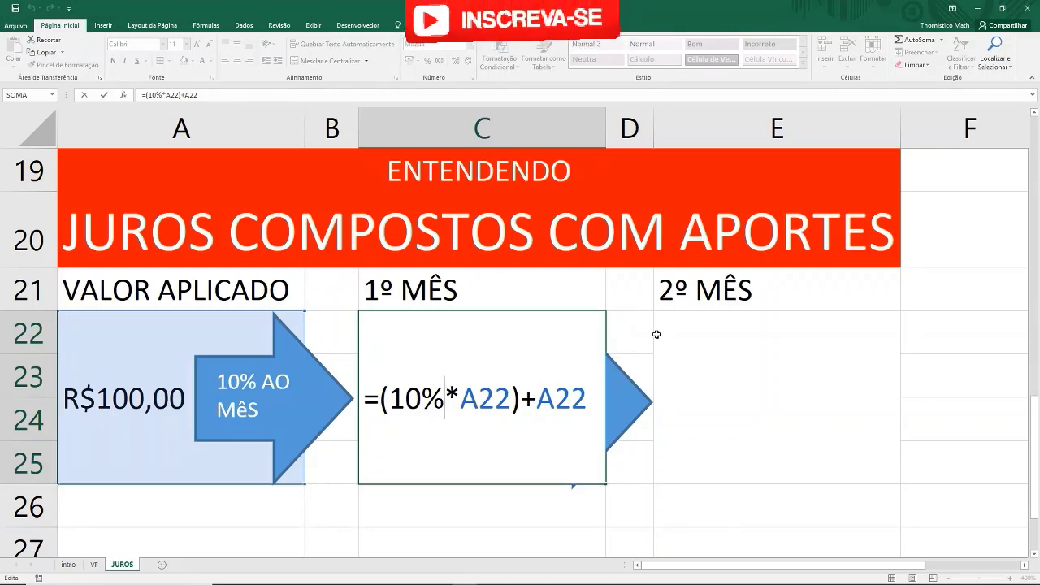
key(ctrl+Return)
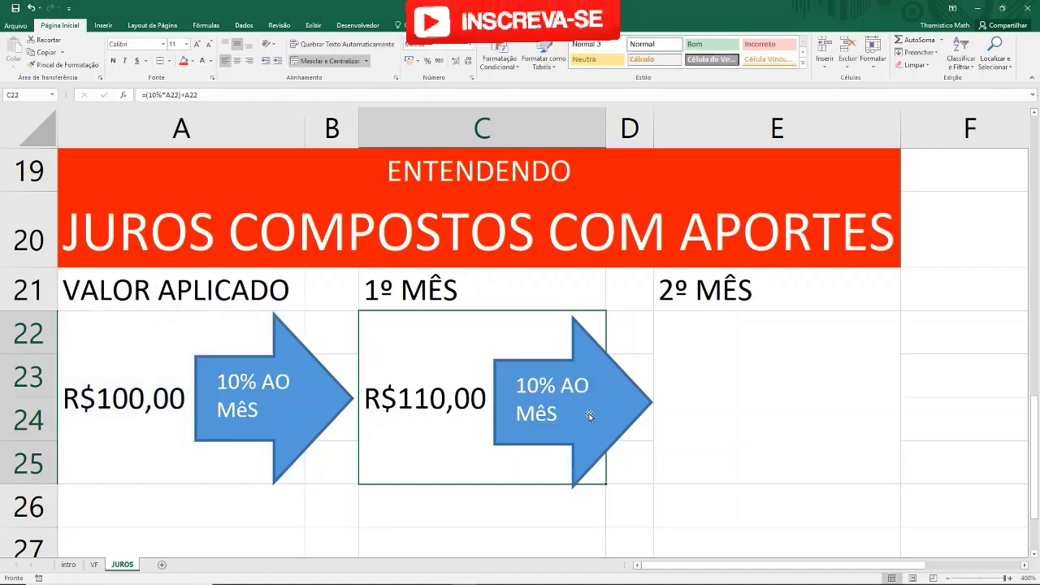
double_click(158, 288)
drag(157, 289, 319, 296)
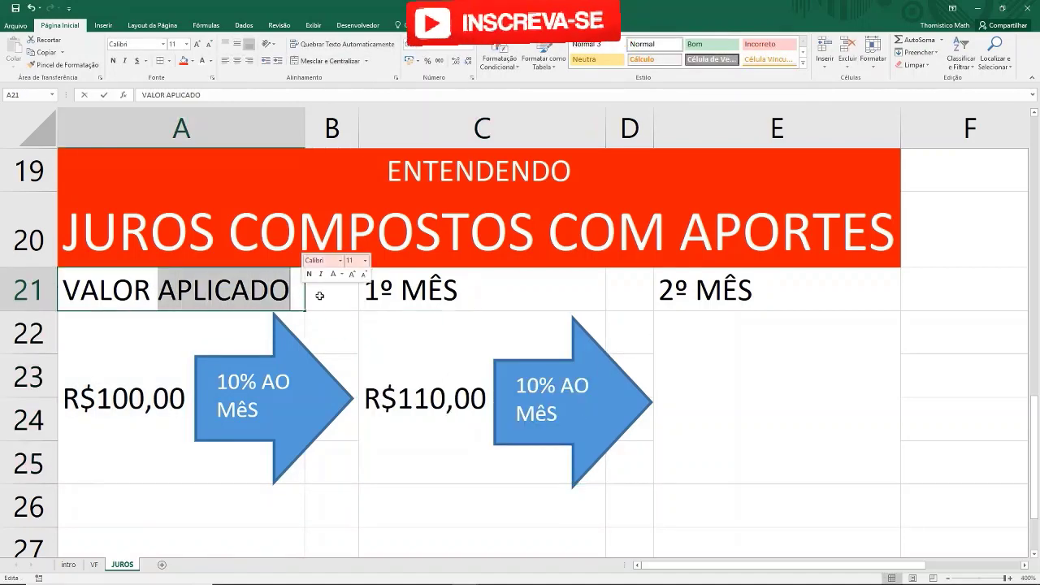
text(INICIA)
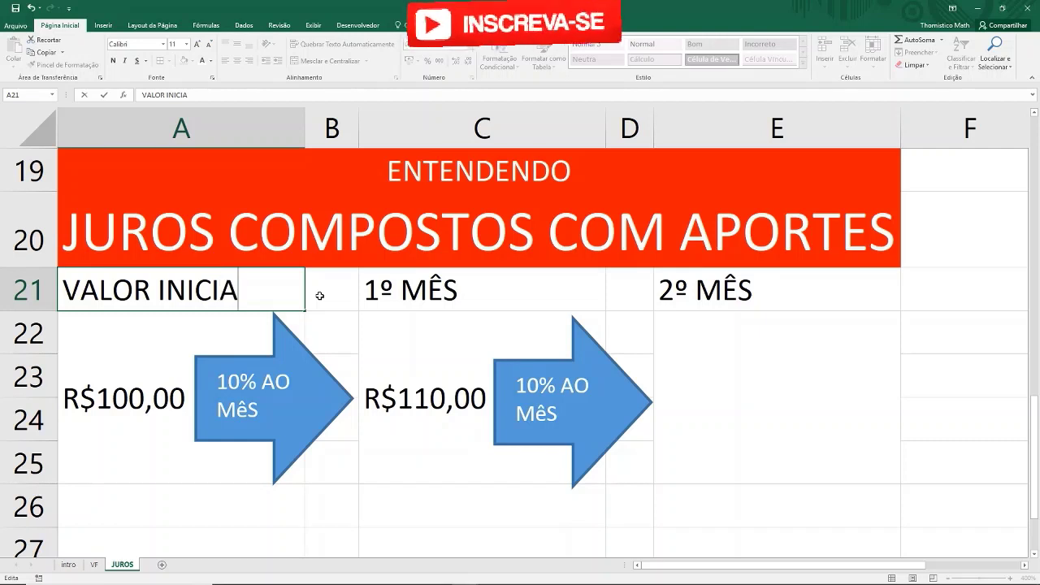
text(L)
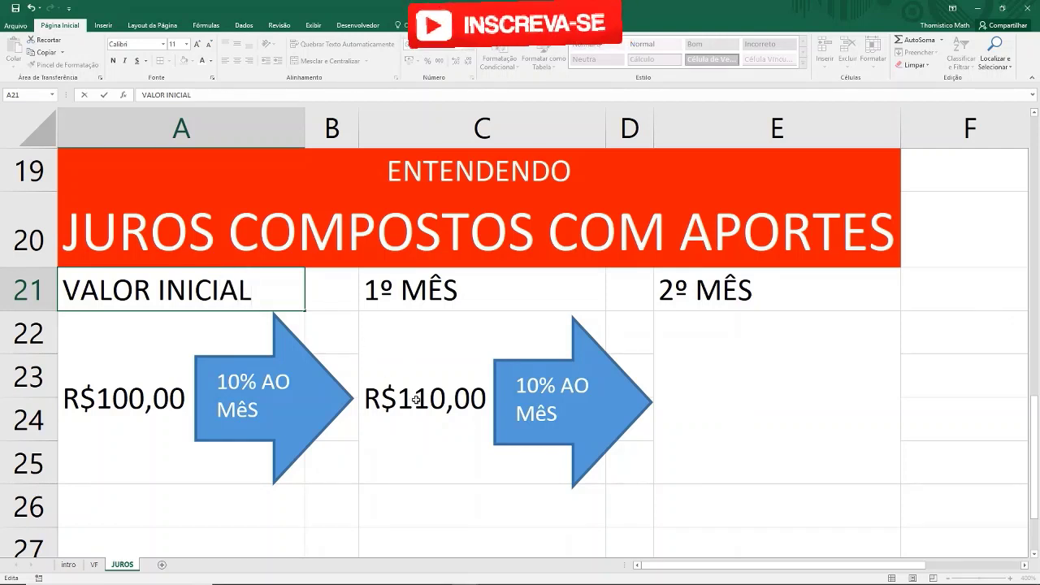
click(416, 398)
click(160, 426)
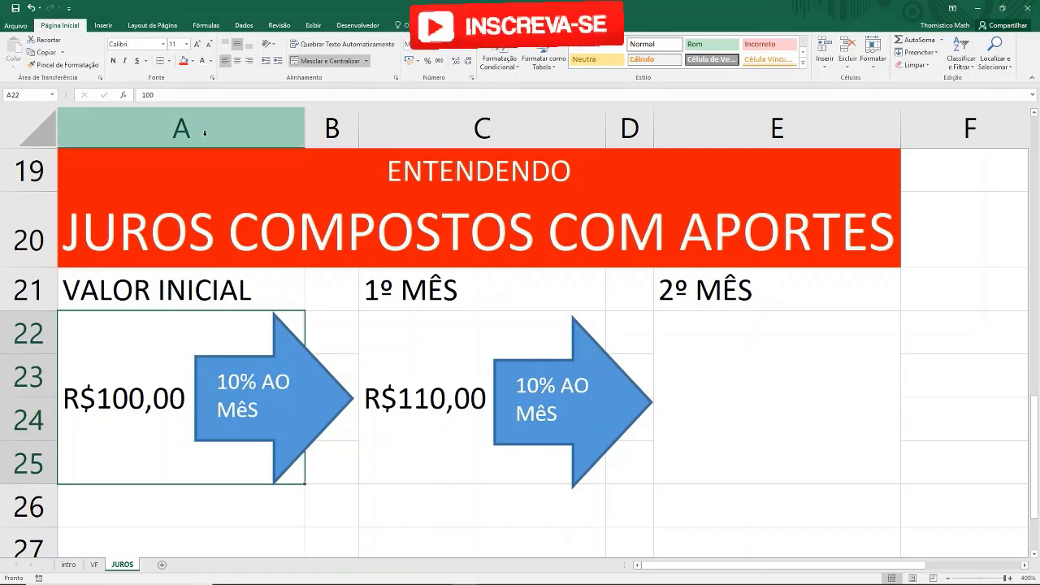
click(205, 132)
click(124, 410)
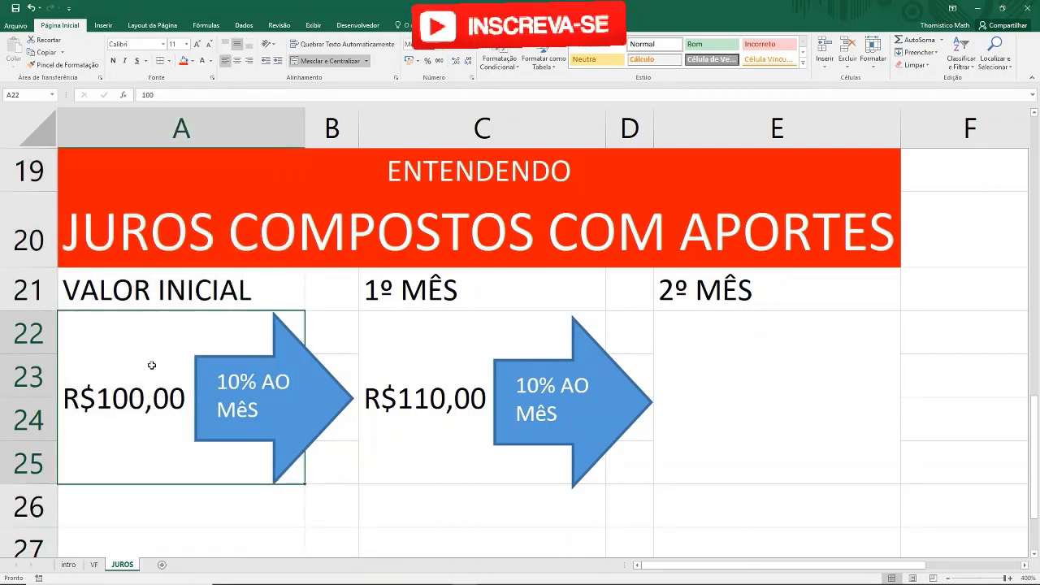
click(476, 408)
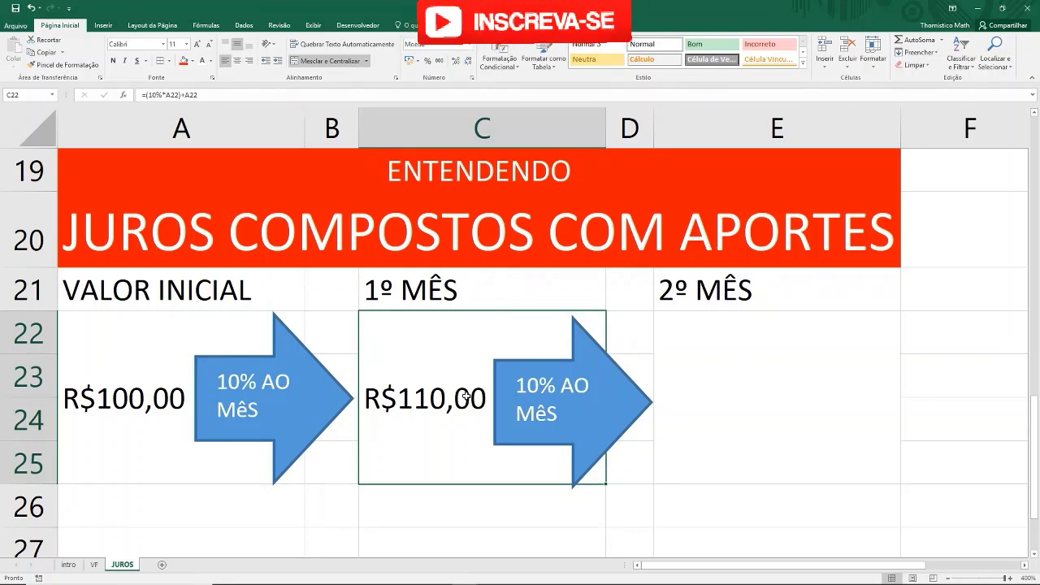
Append +50 to C22's formula, making it =(10%*A22)+A22+50
double_click(465, 396)
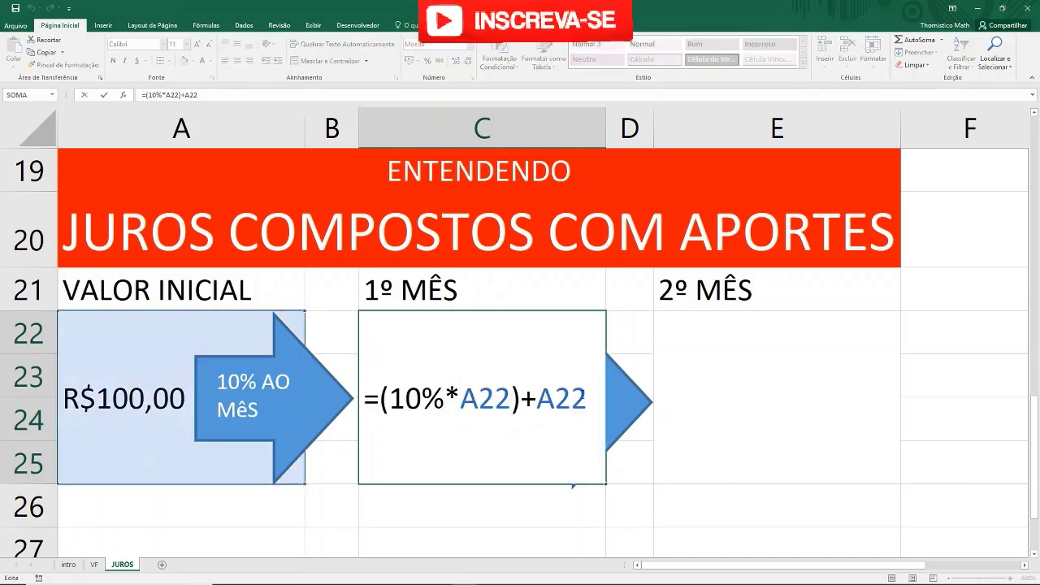
click(585, 397)
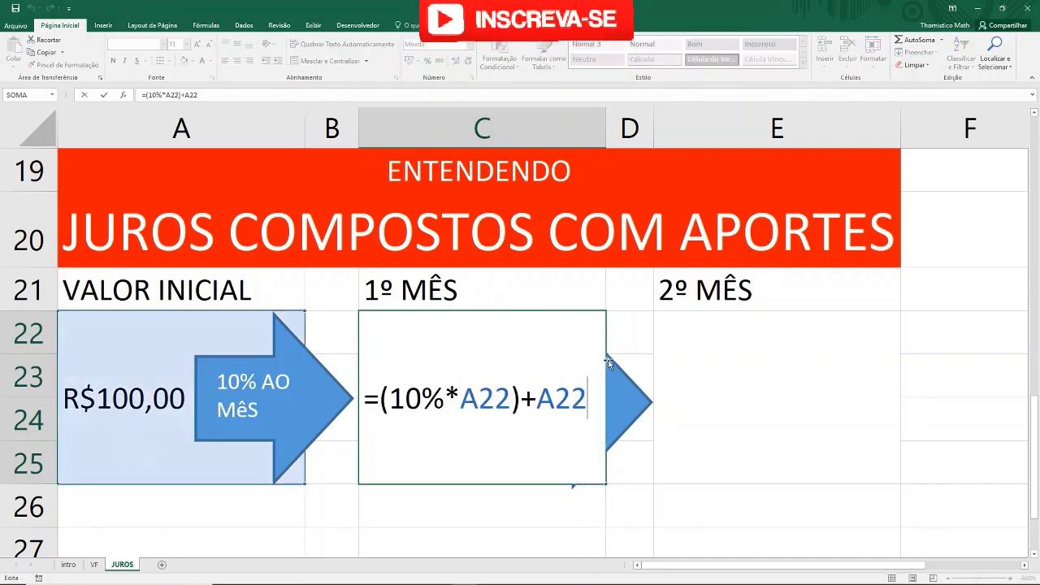
text(+)
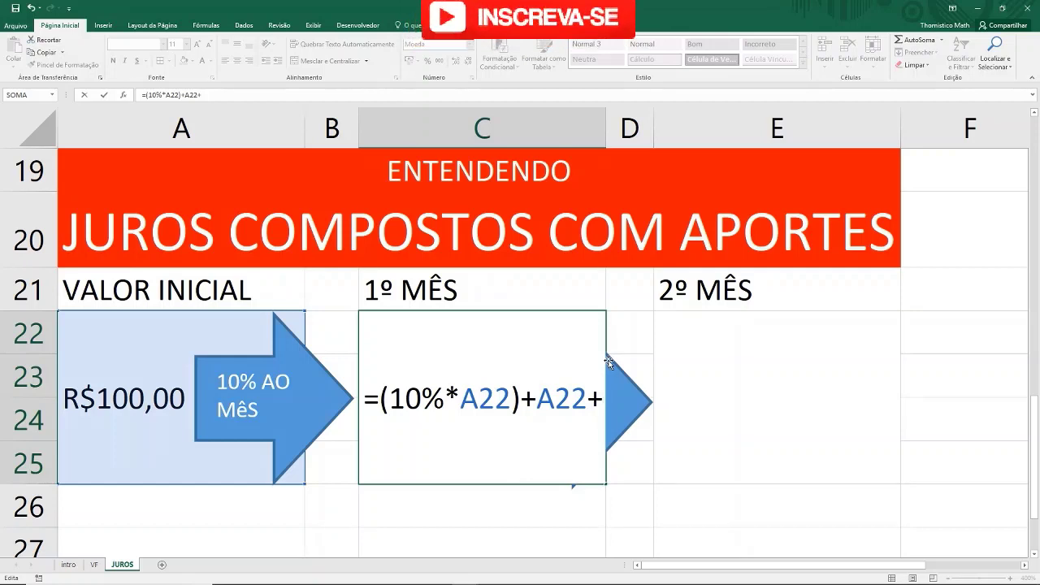
text(50)
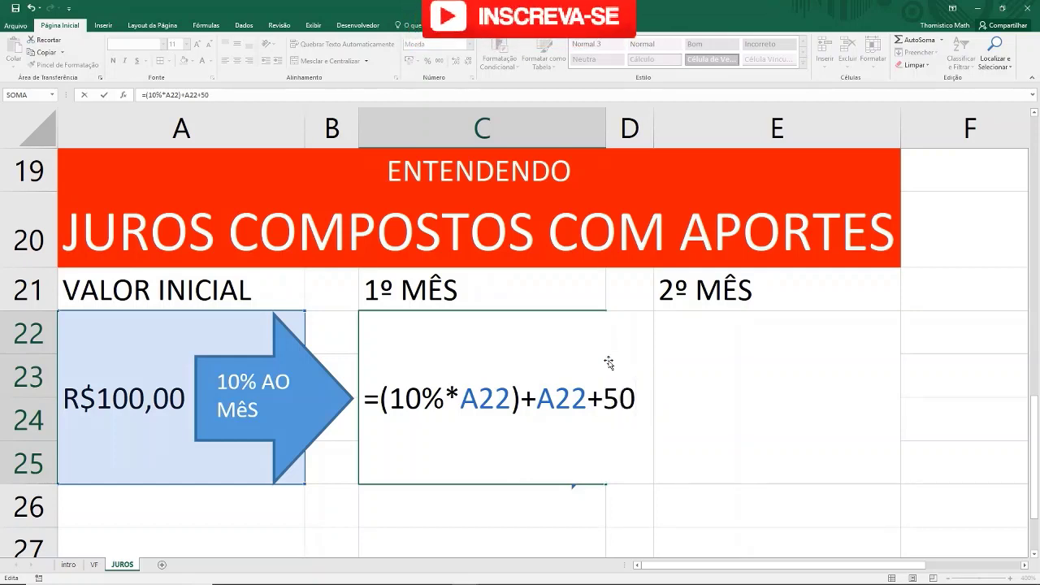
key(Return)
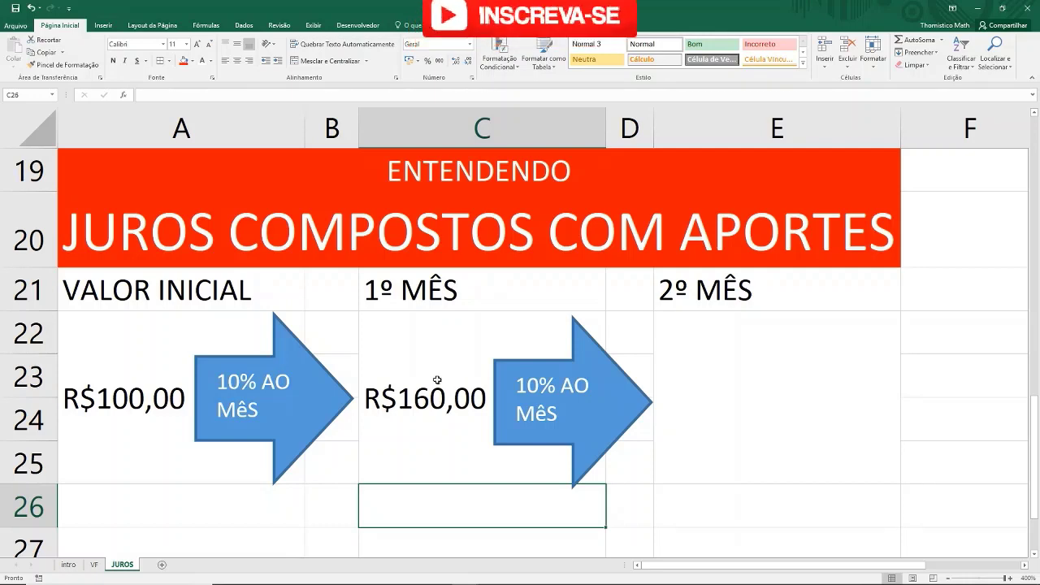
Review the plain interest table's R$100,00 initial value and R$110,00 first-month result
scroll(438, 382, up, 3)
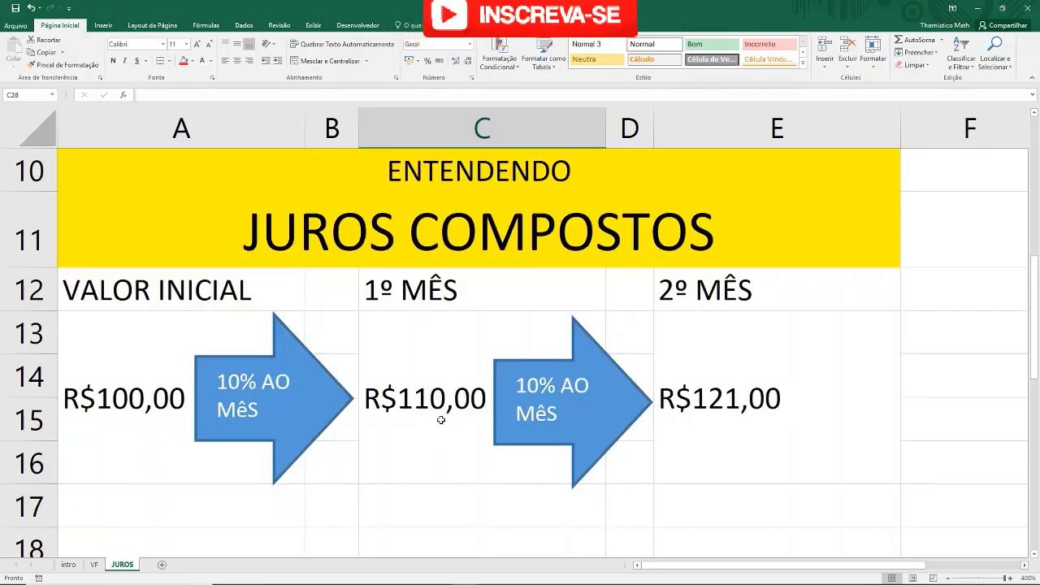
click(439, 399)
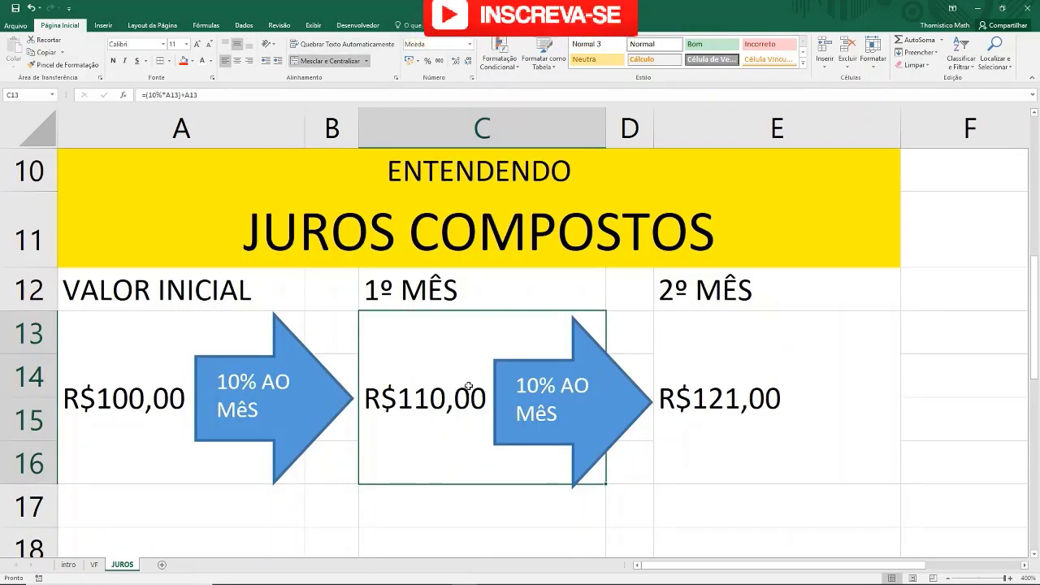
click(109, 389)
click(418, 390)
Inspect the contributions block's 1º MÊS formula giving R$160,00, leaving it unchanged, then select E22
scroll(419, 391, down, 1)
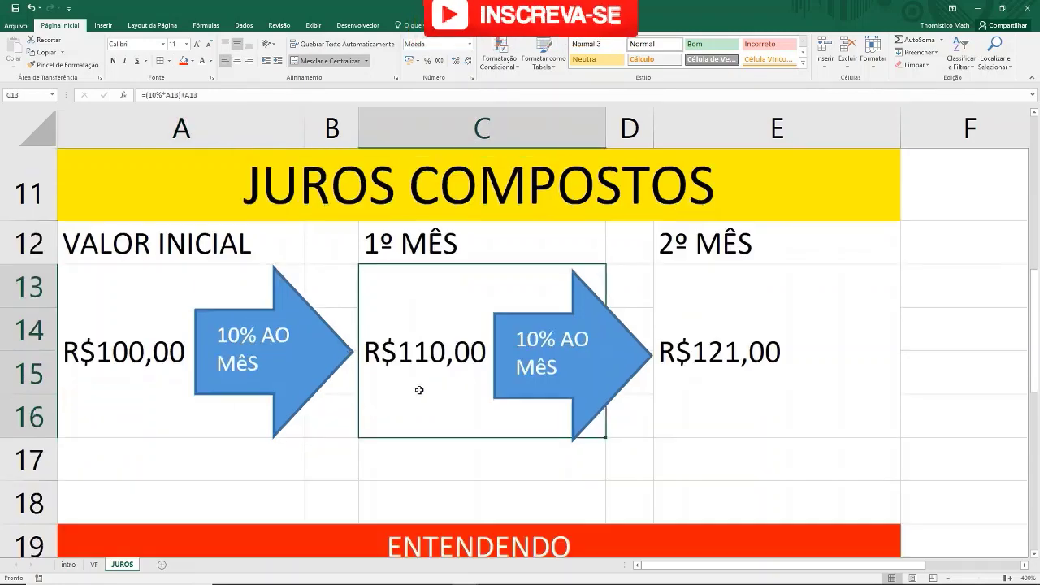
scroll(418, 391, down, 2)
click(471, 406)
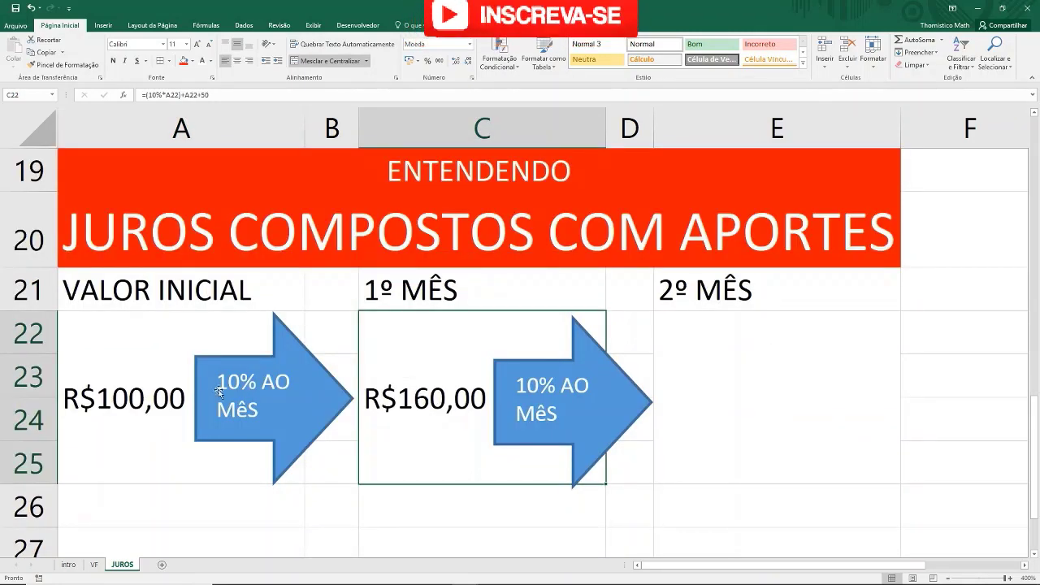
double_click(455, 402)
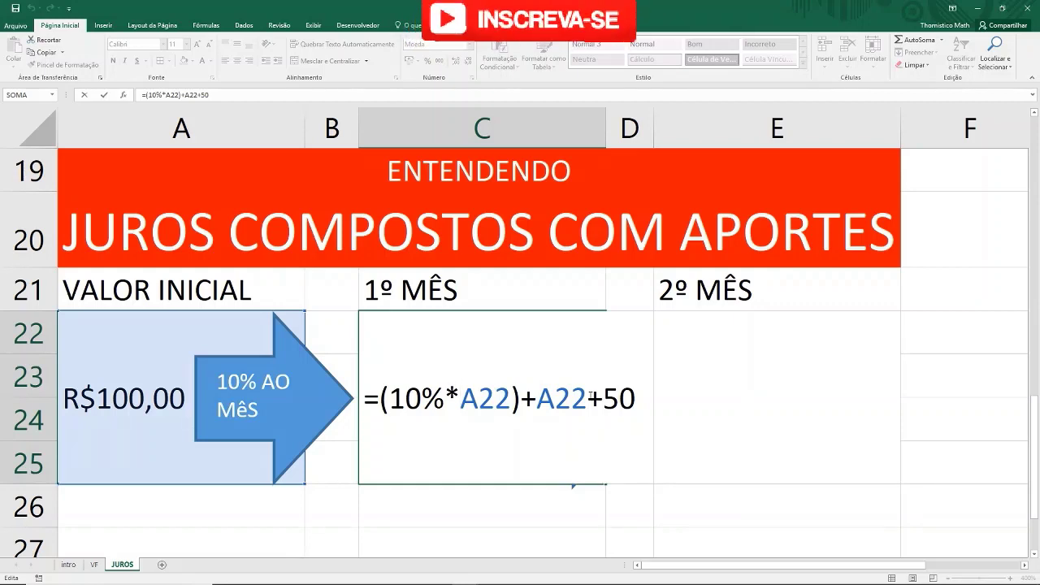
key(Escape)
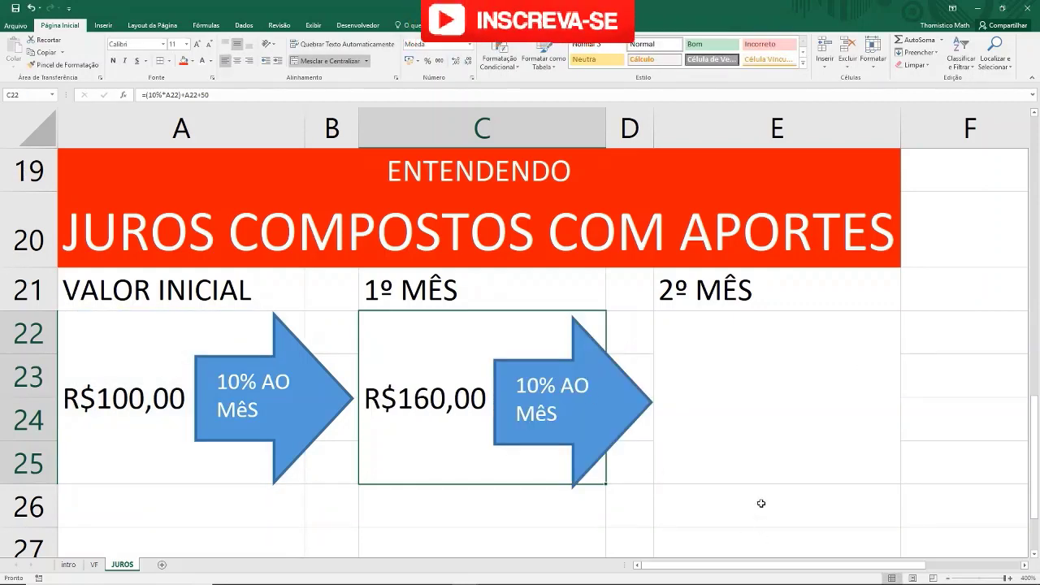
click(810, 421)
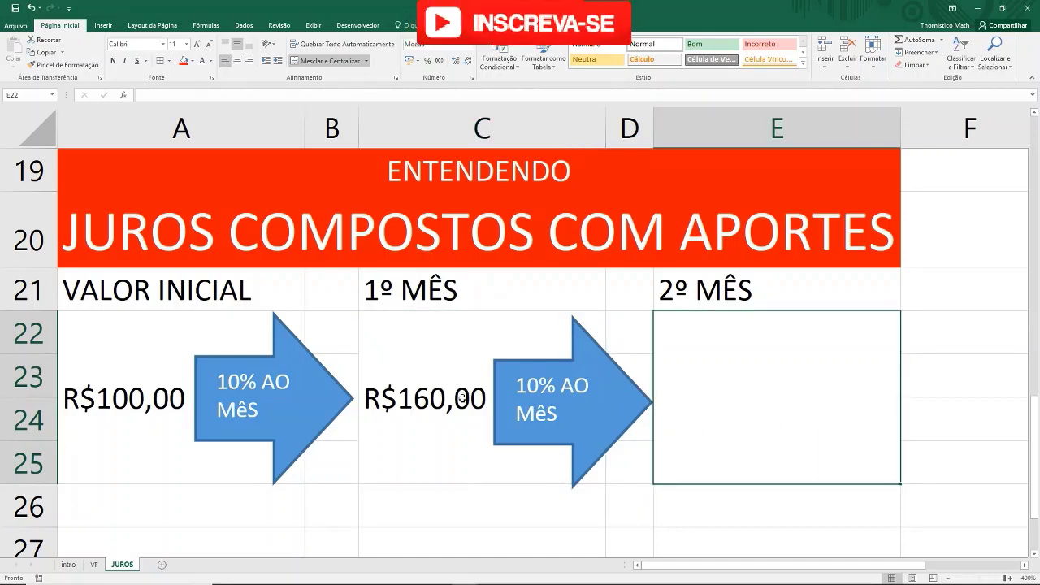
Recheck the plain example's R$110,00 formula and its 2º MÊS cell
scroll(461, 398, up, 3)
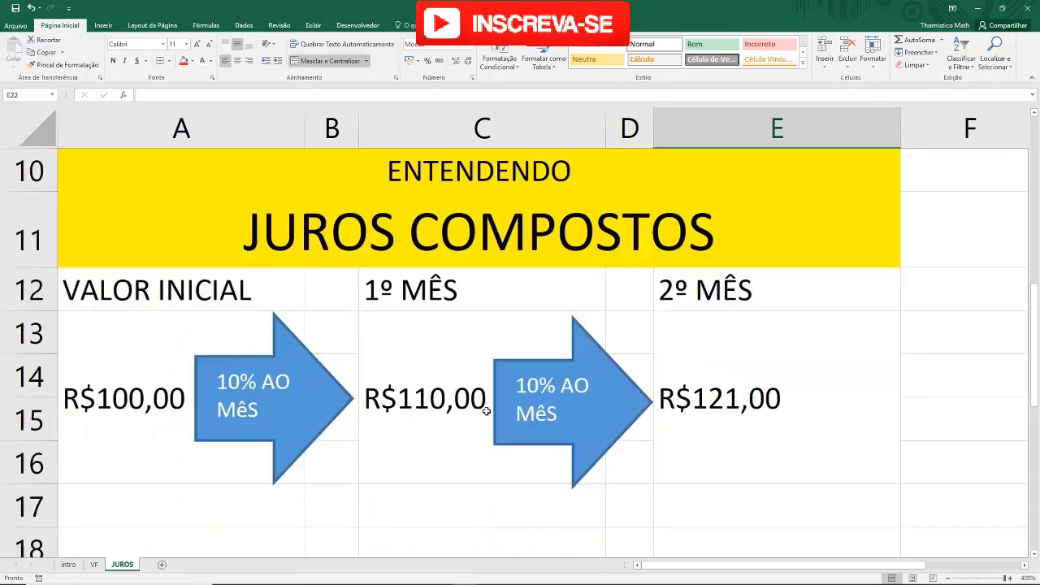
scroll(448, 456, up, 1)
scroll(448, 457, down, 1)
click(439, 409)
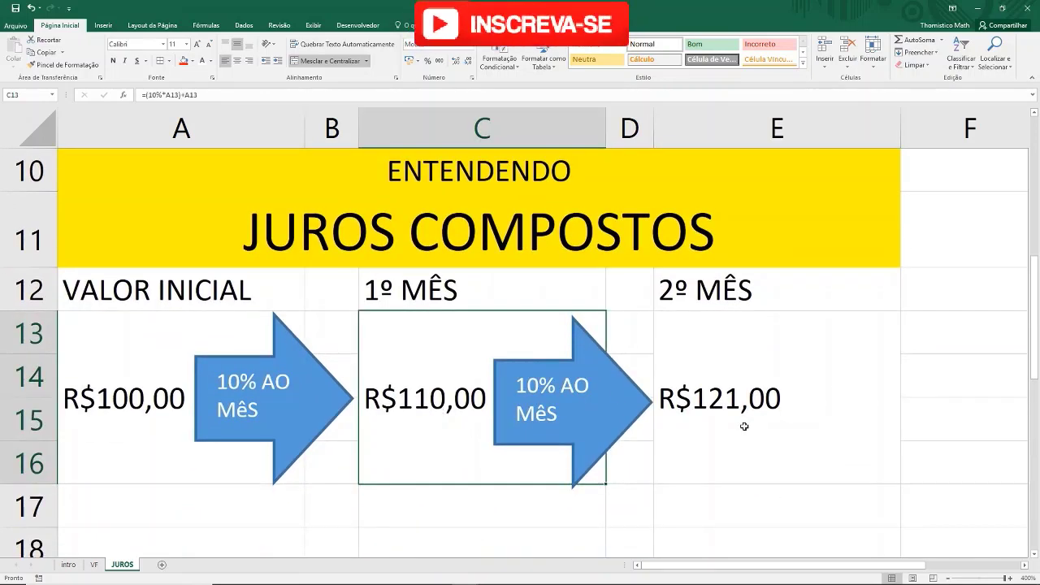
click(749, 394)
click(483, 410)
Review the R$160,00 formula with the 50 contribution and pick the empty 2º MÊS cell
scroll(754, 407, down, 1)
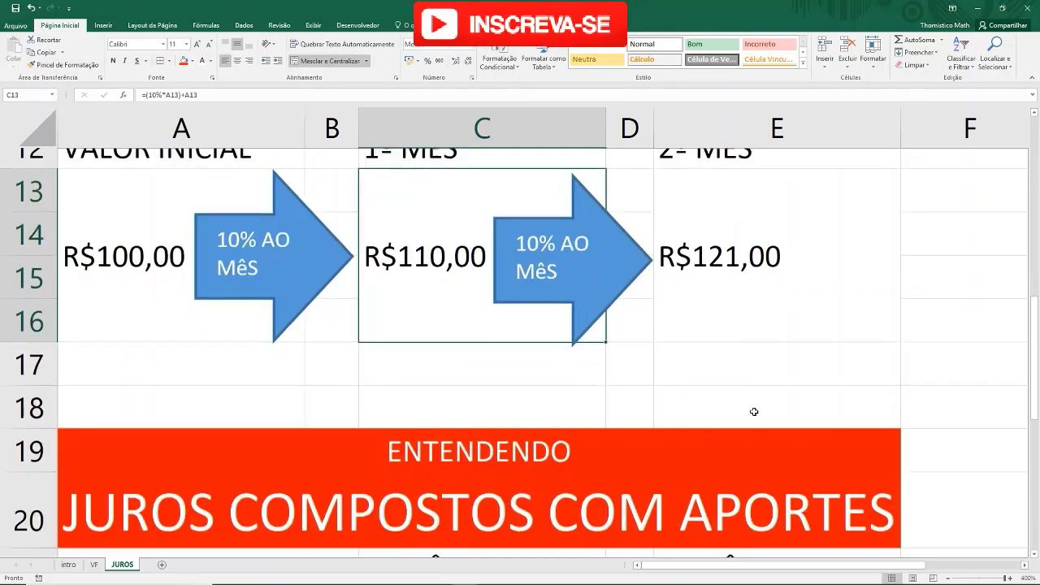
scroll(754, 412, down, 2)
click(434, 446)
click(690, 413)
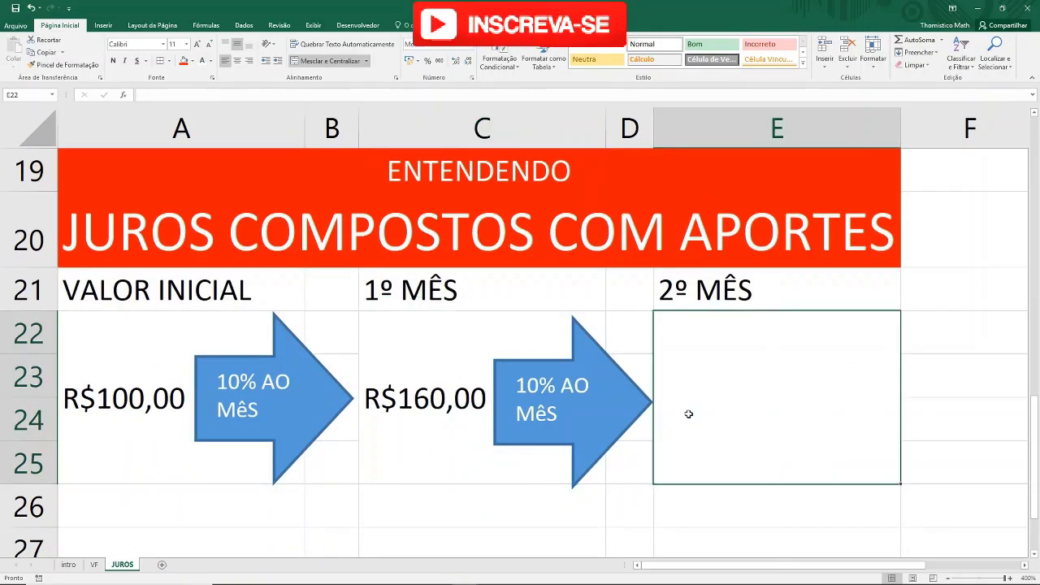
click(481, 428)
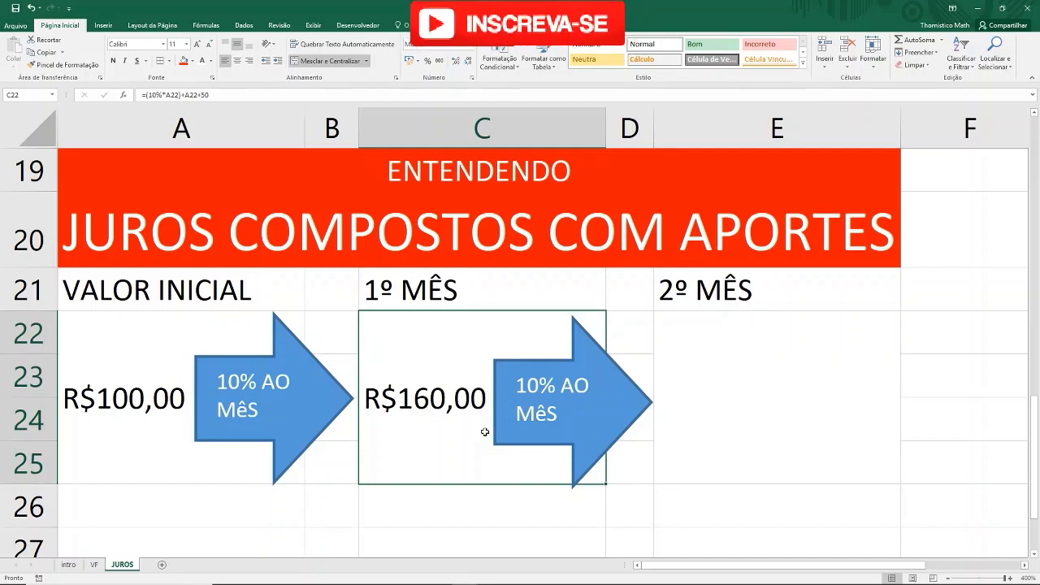
click(726, 407)
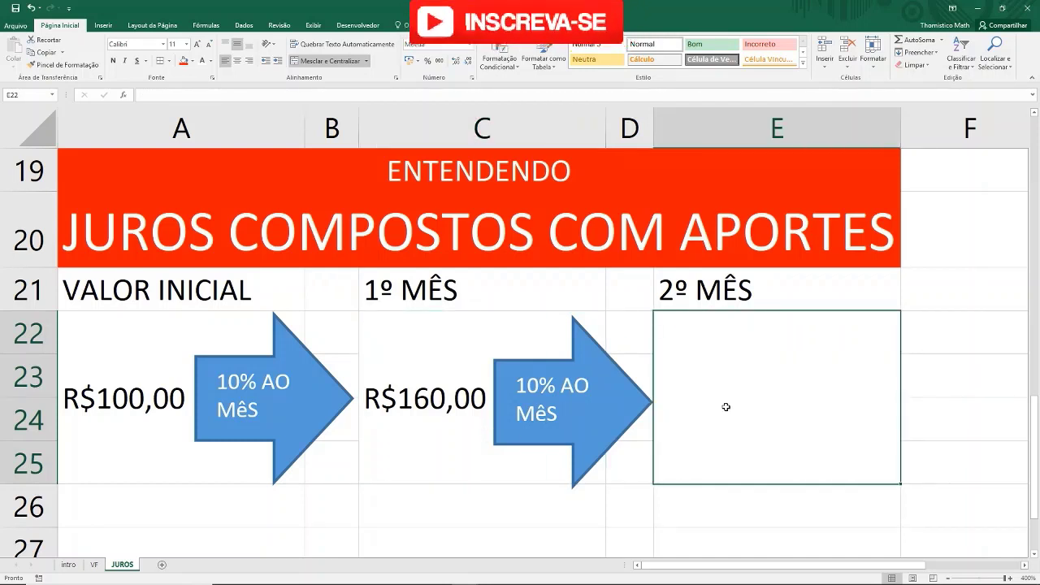
Enter =(10%*C22)+C22 in the 2º MÊS cell E22, giving R$176,00
double_click(726, 406)
text(=)
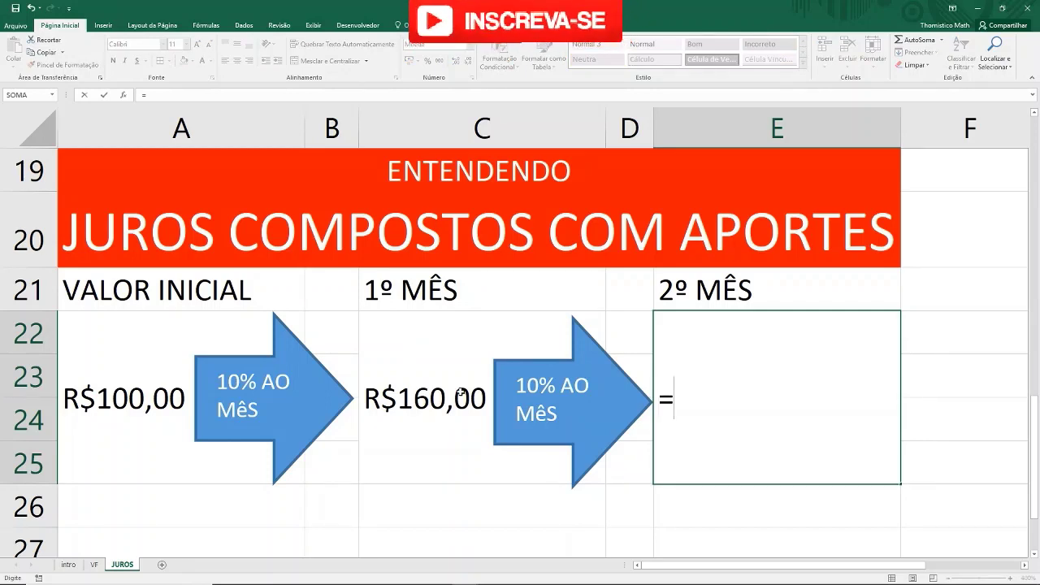
text(()
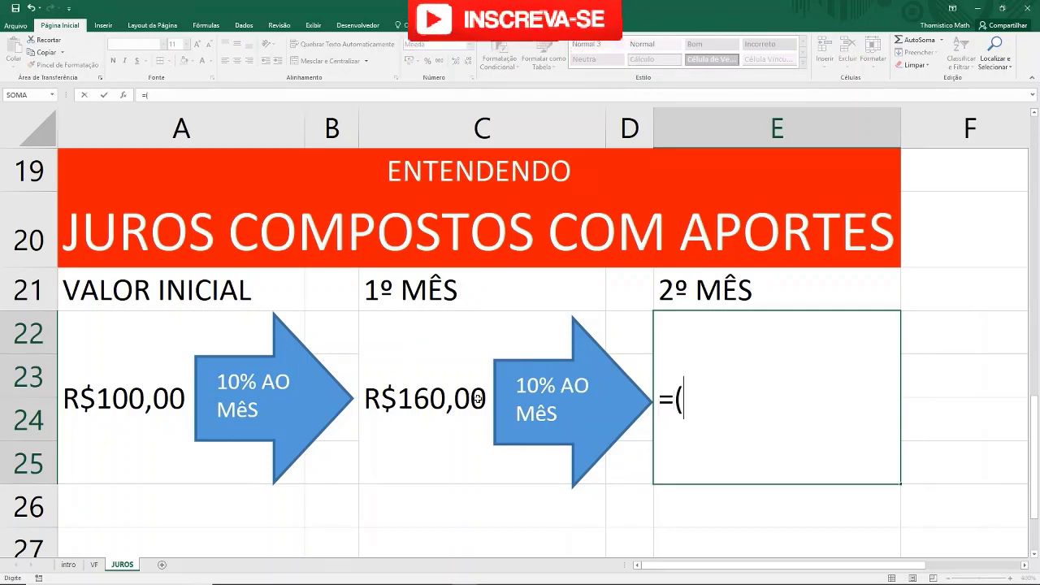
text(10%)
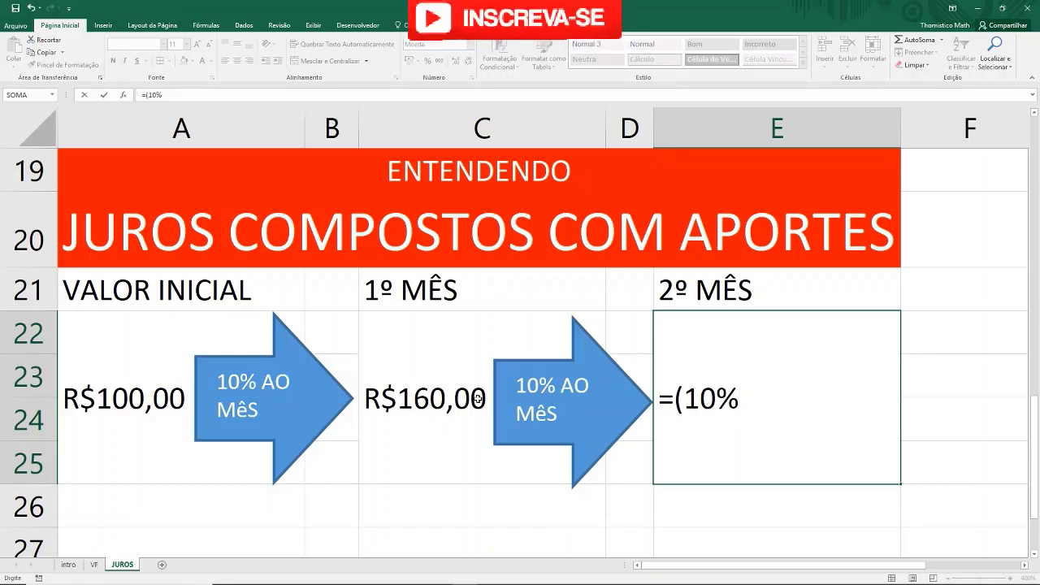
text(*)
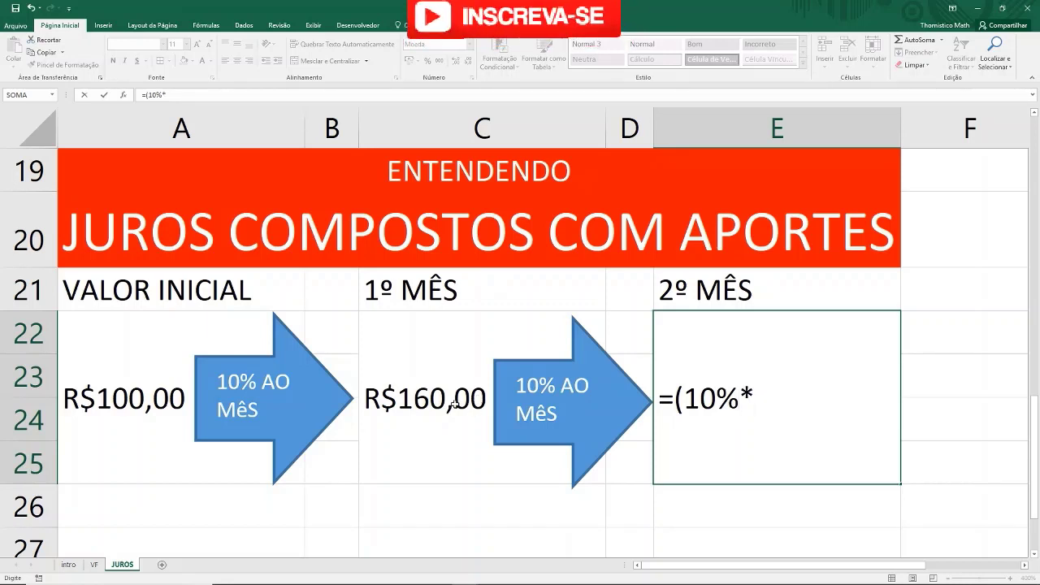
click(453, 404)
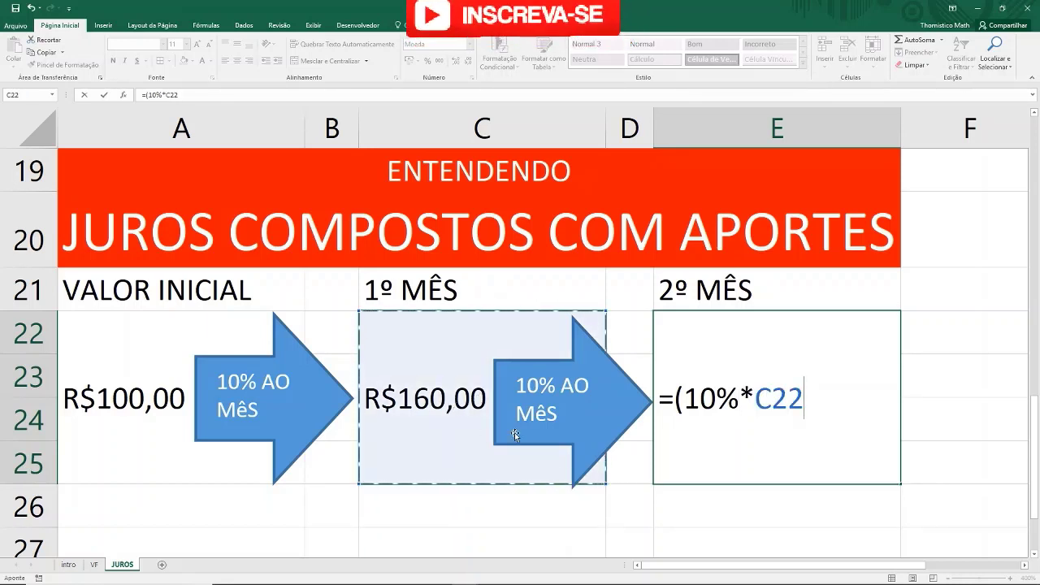
text())
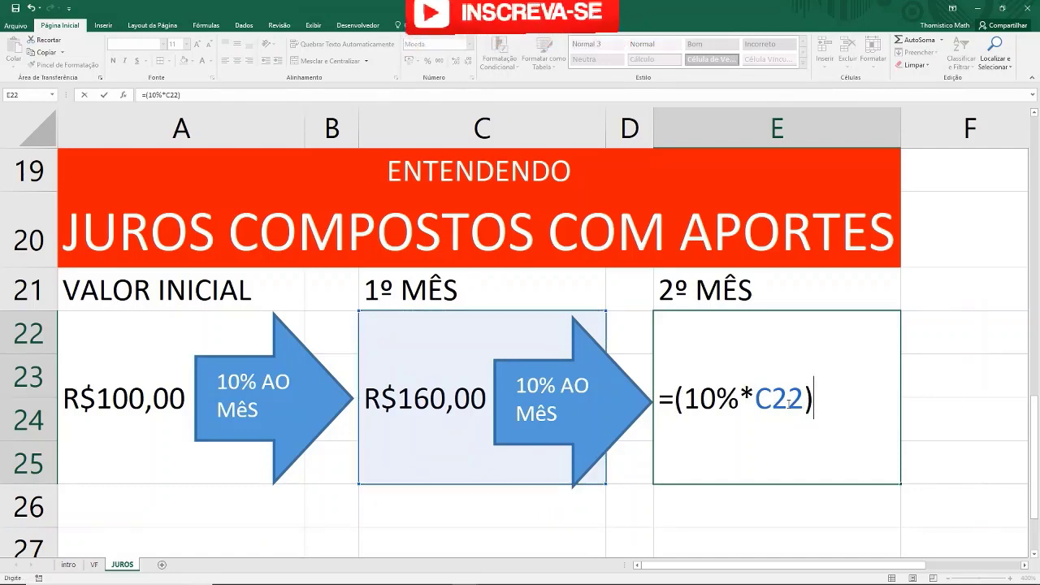
text(+)
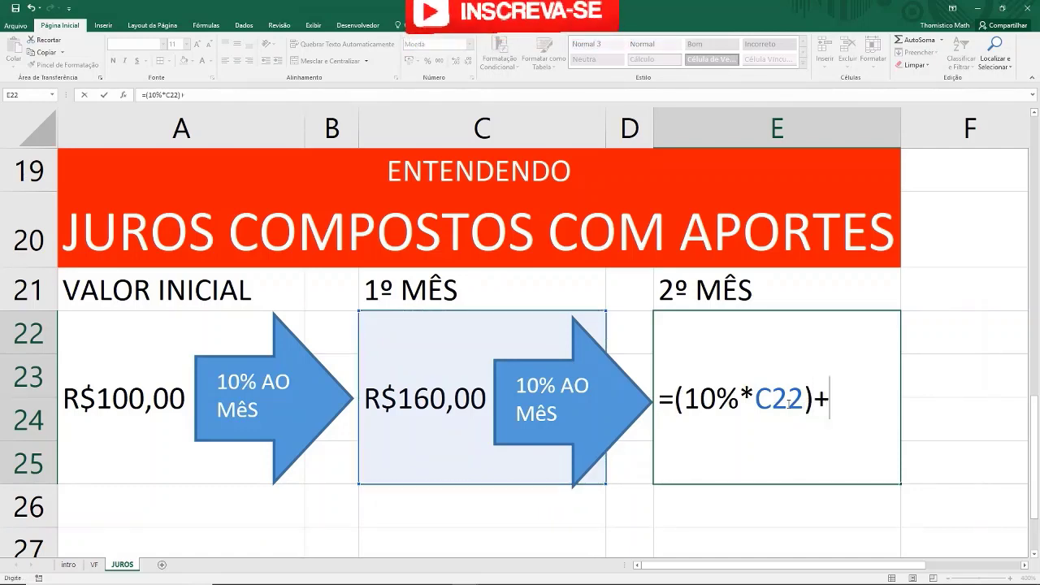
click(422, 418)
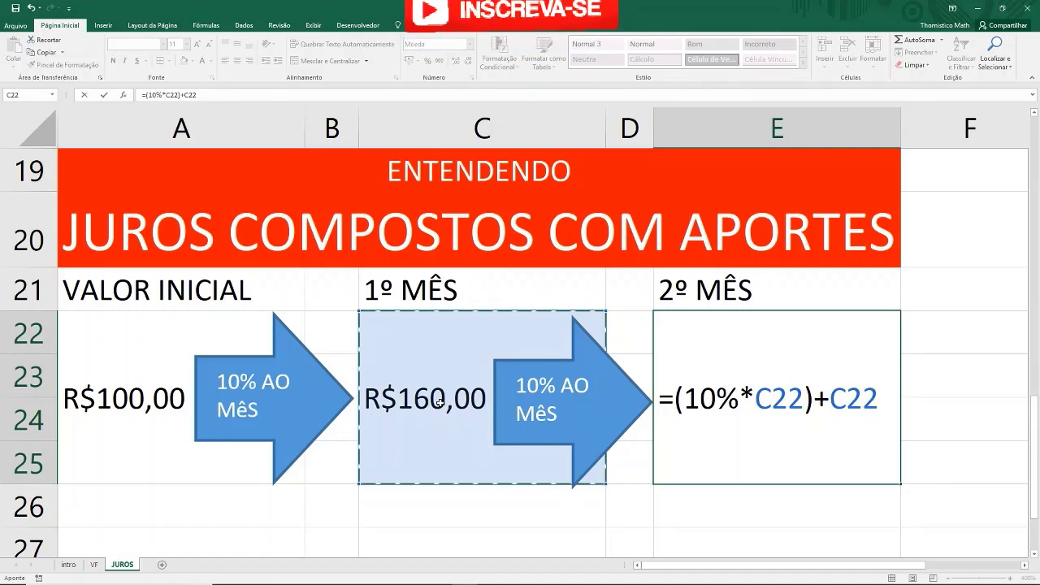
key(Return)
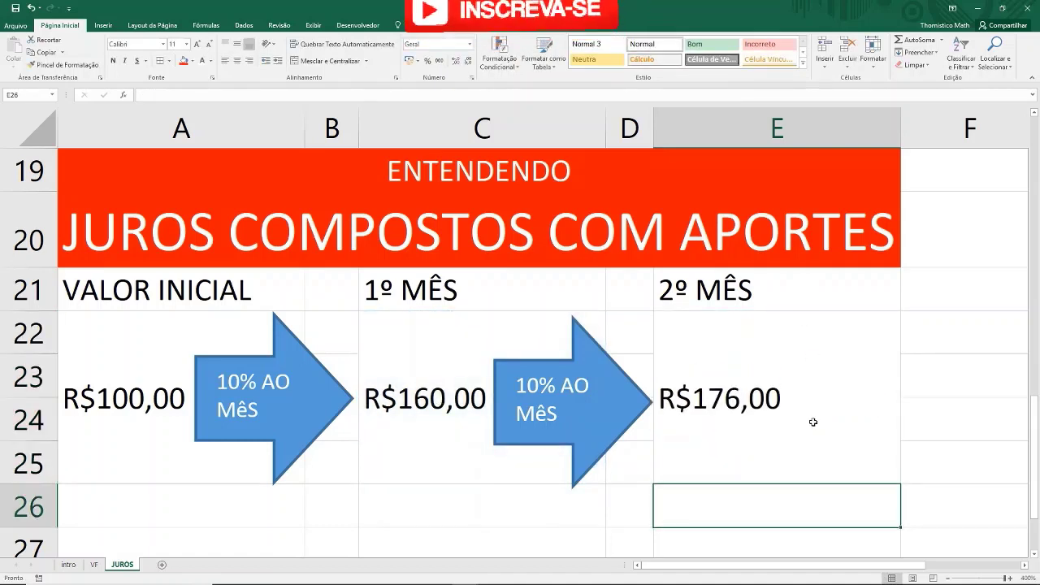
Append +50 to the 2º MÊS formula so it shows R$226,00
click(812, 422)
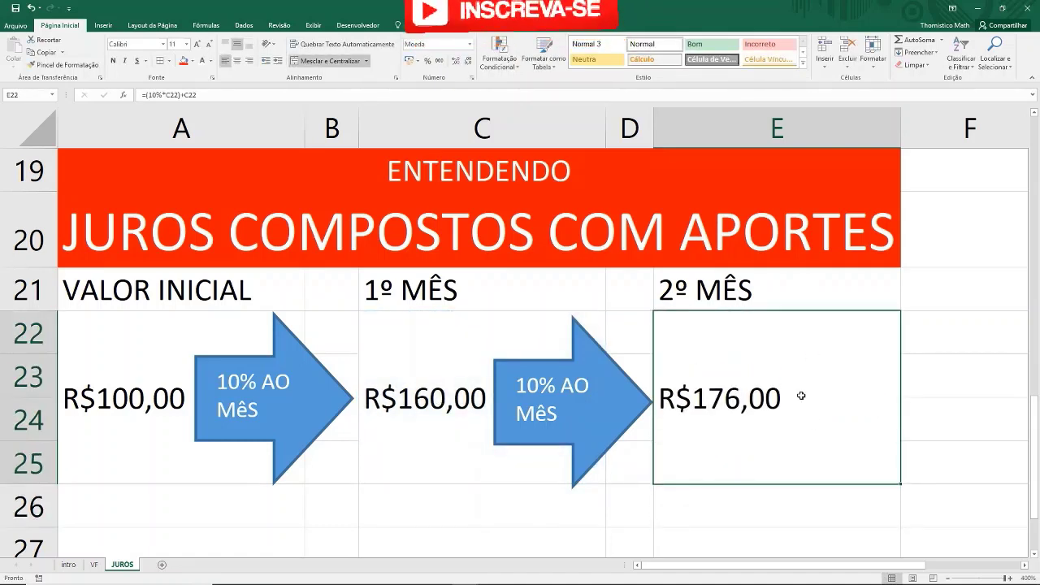
double_click(801, 395)
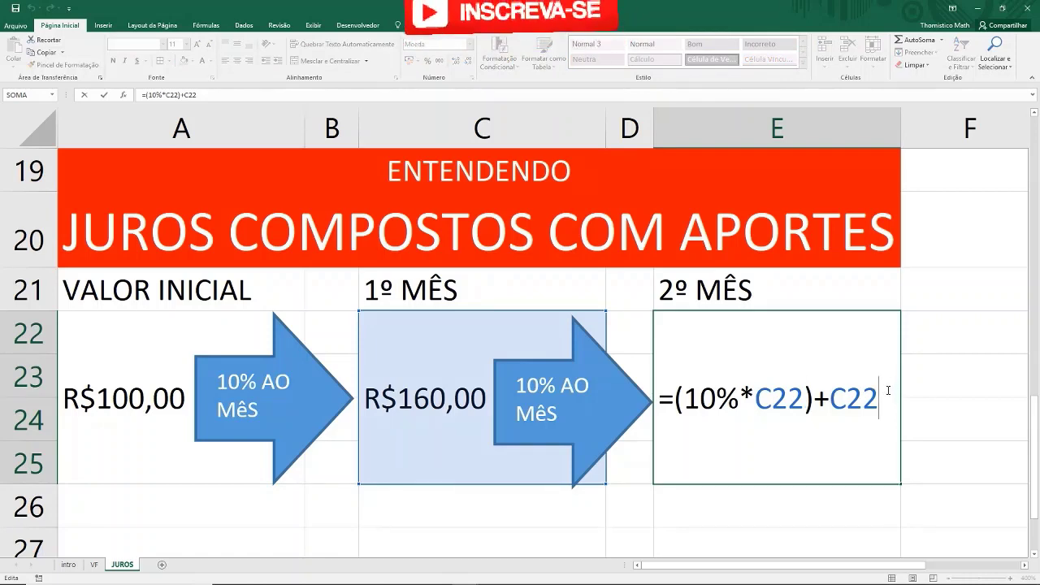
text(+)
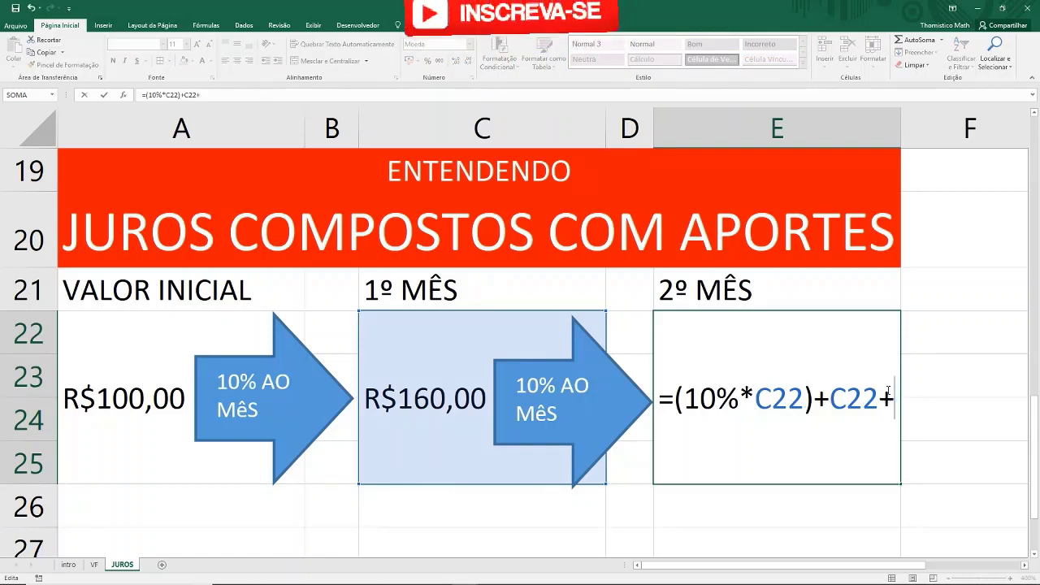
text(50)
key(Return)
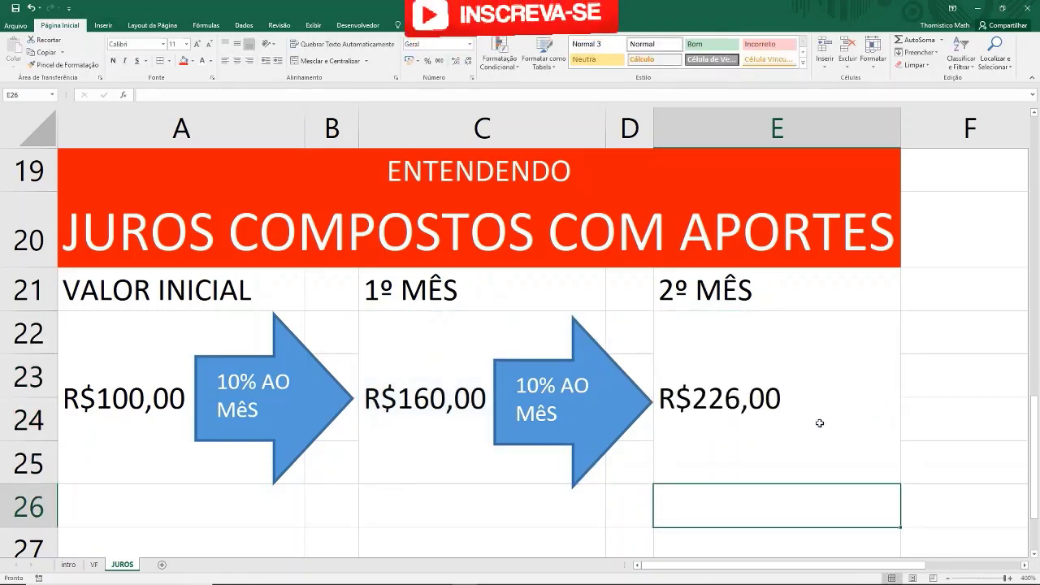
click(819, 422)
click(488, 490)
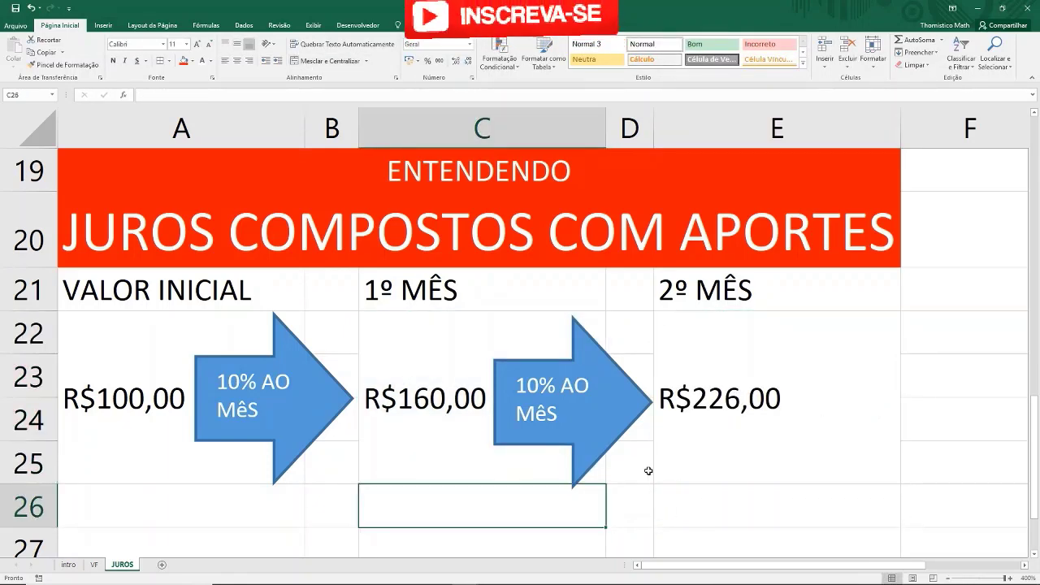
click(126, 397)
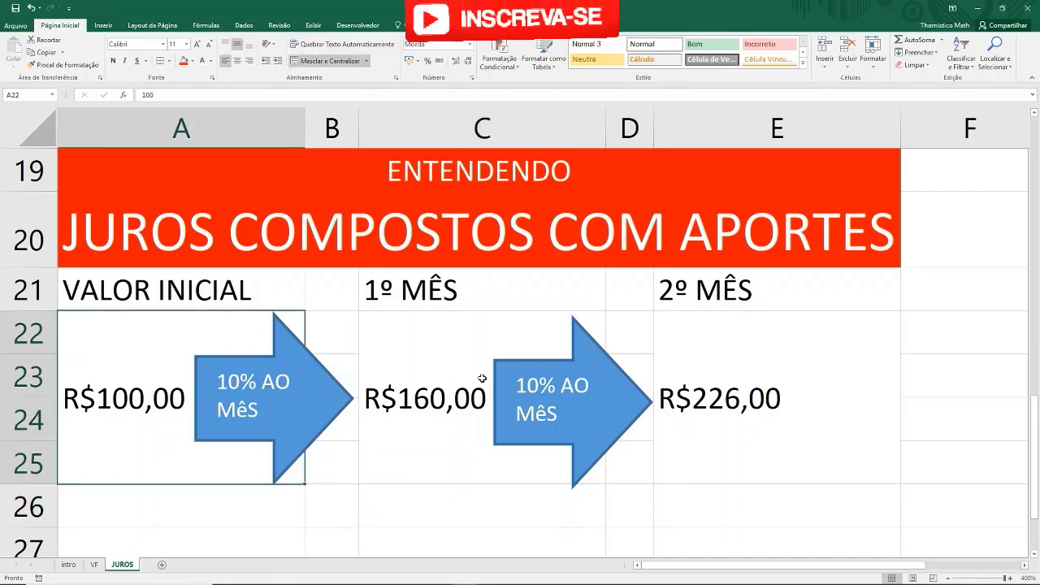
click(414, 395)
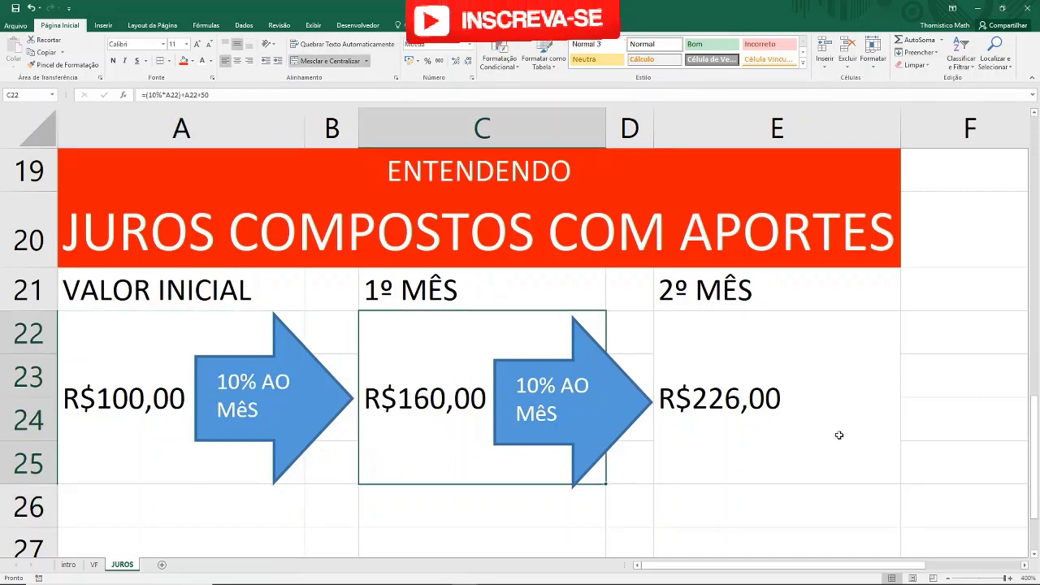
click(769, 414)
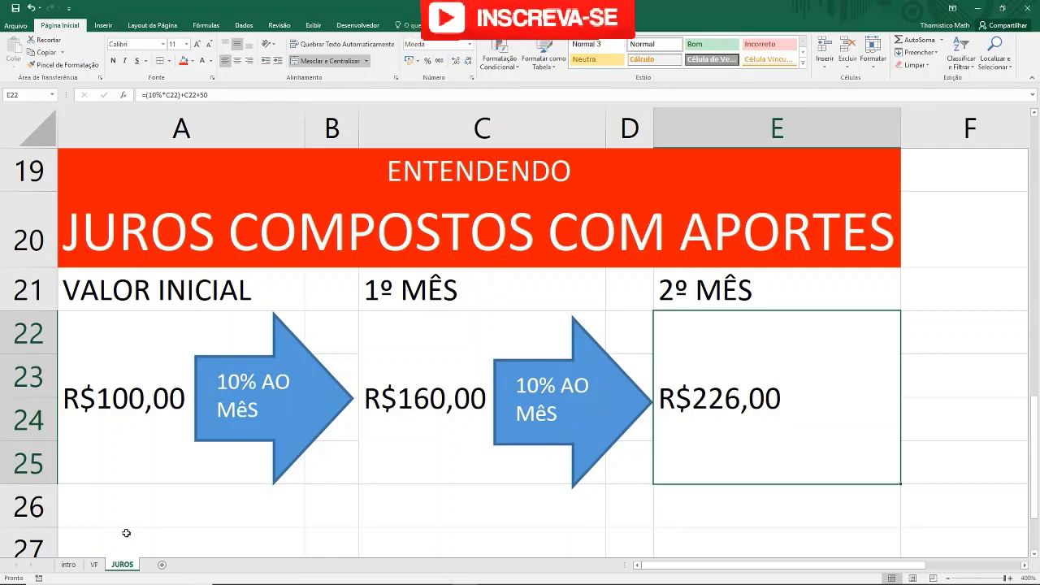
click(442, 386)
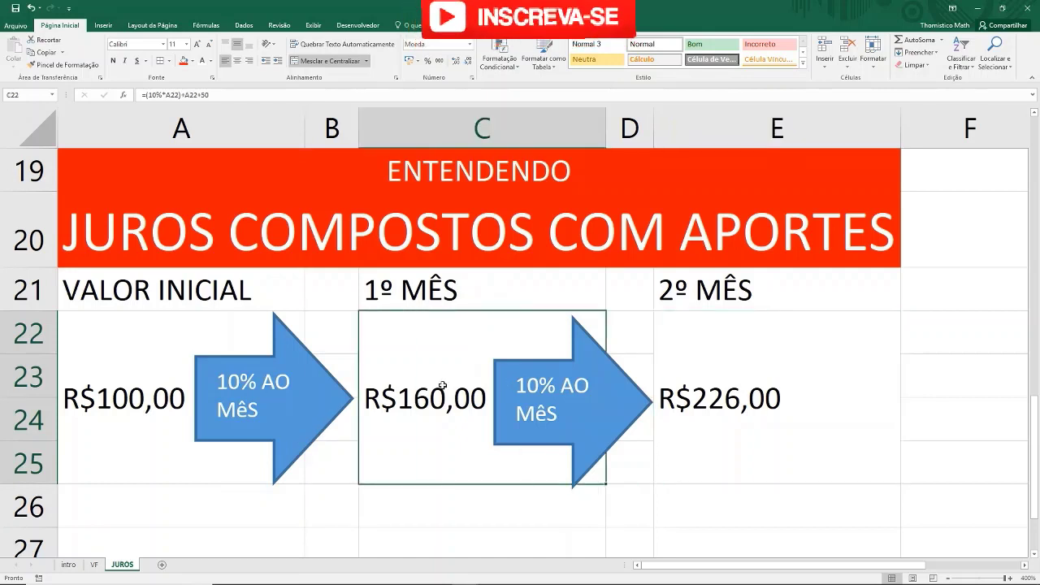